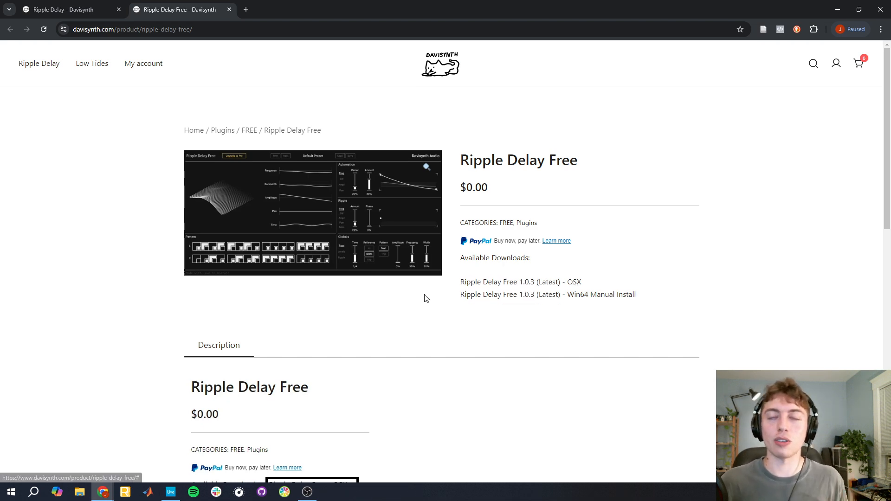
Step: Switch to Ableton Live and load the Blank Slate factory preset in Ripple Delay Free
left_click(838, 9)
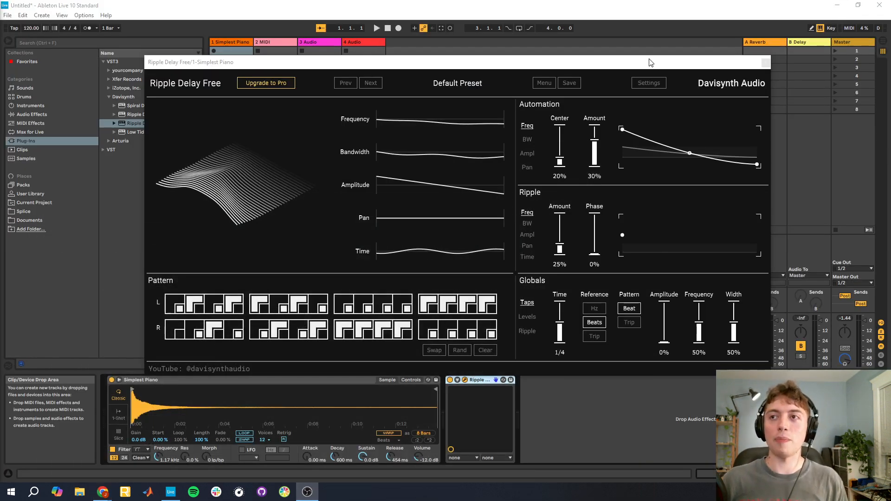
left_click_drag(604, 67, 597, 56)
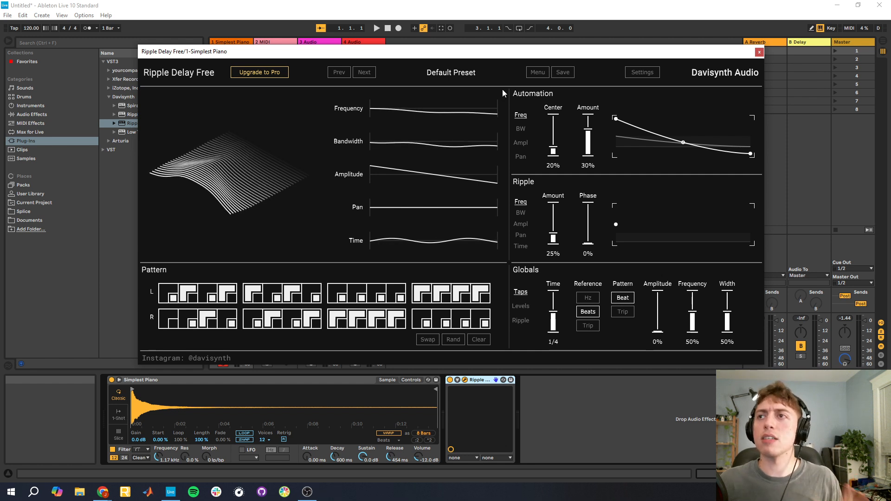
left_click(537, 72)
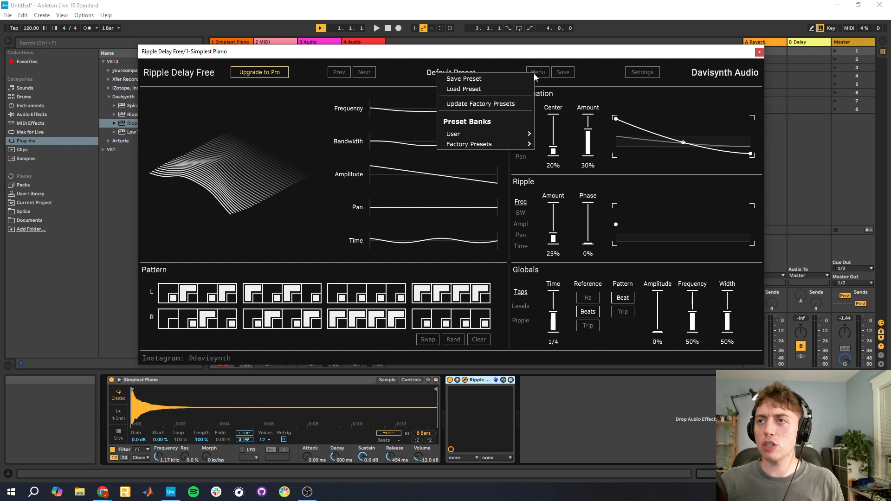
mouse_move(486, 145)
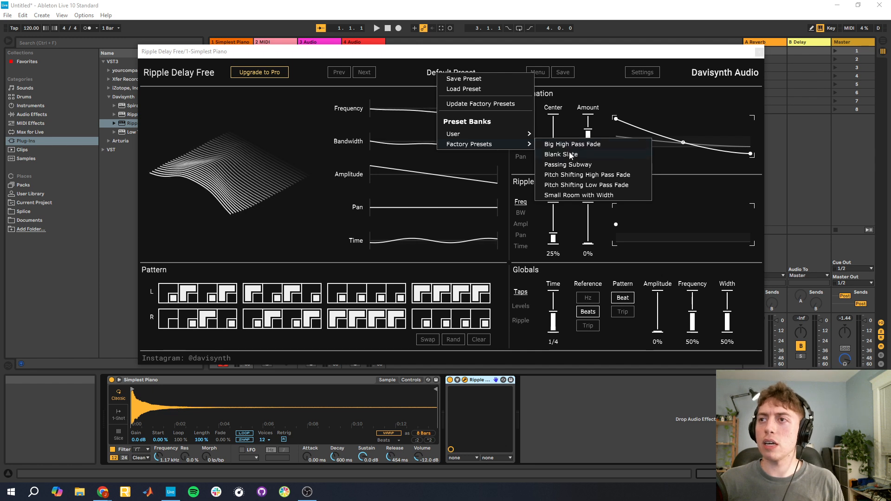
left_click(570, 155)
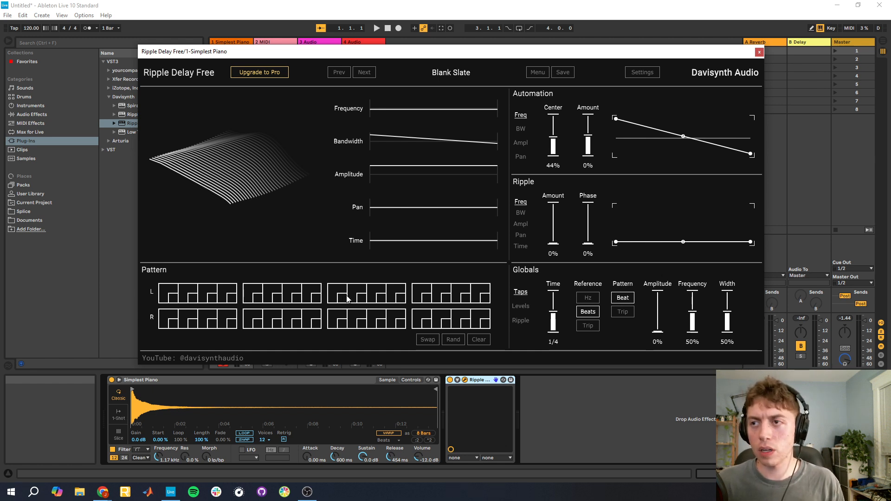
Step: With the Levels globals shown, enable the first pattern tap in both channels and play a test note
left_click(520, 306)
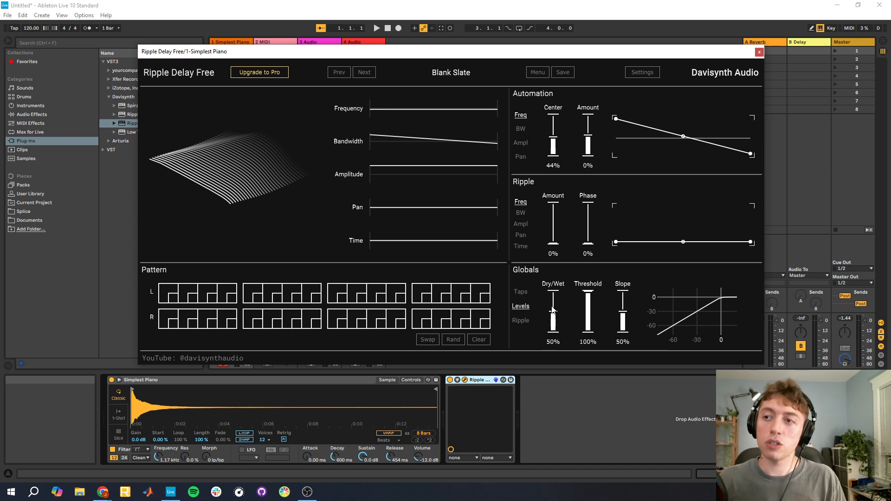
left_click(170, 293)
left_click(168, 318)
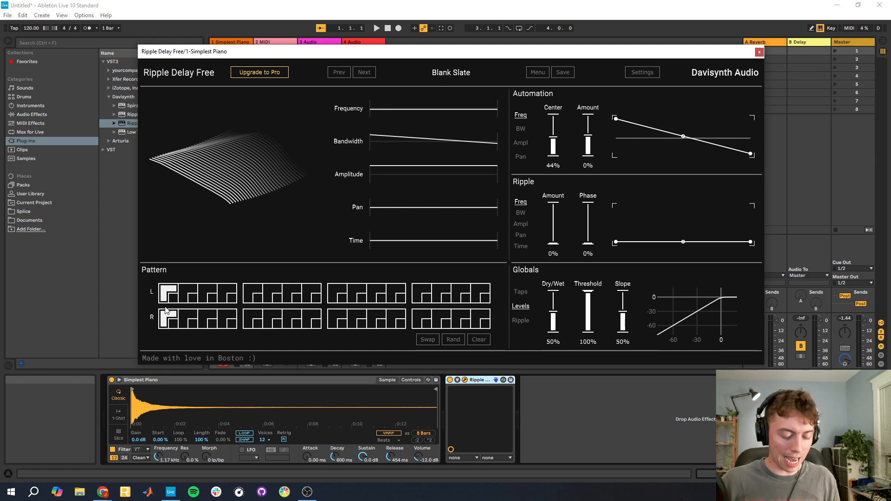
key("a")
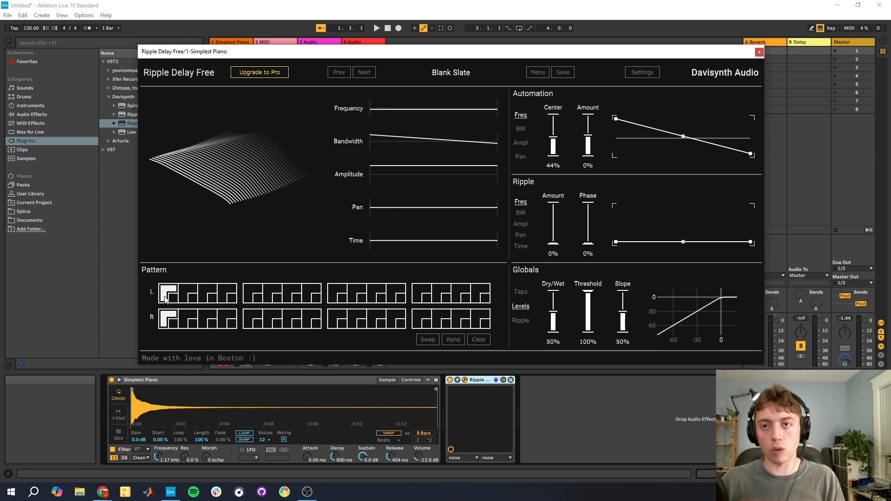
Step: Disable the first tap and enable the second tap in both the left and right pattern rows
left_click(166, 298)
left_click(186, 293)
left_click(172, 318)
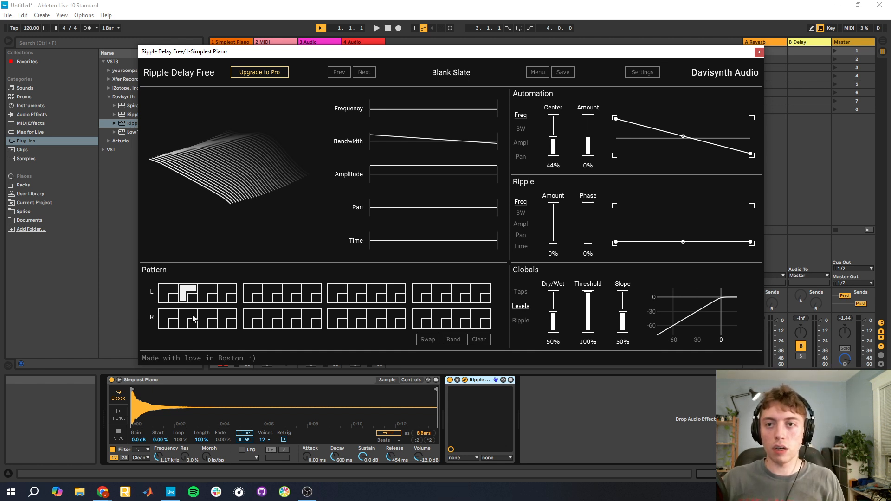
left_click(187, 319)
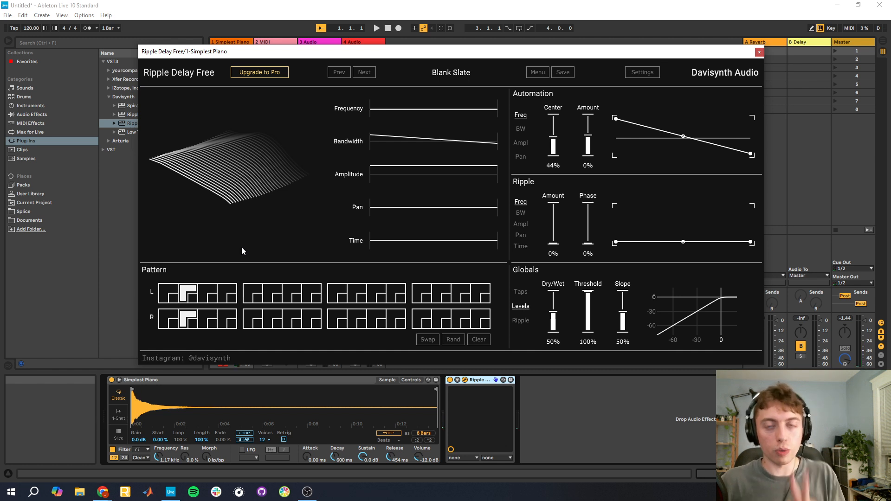
Step: Enable taps three through eight in both the left and right pattern rows
left_click(213, 292)
left_click(226, 293)
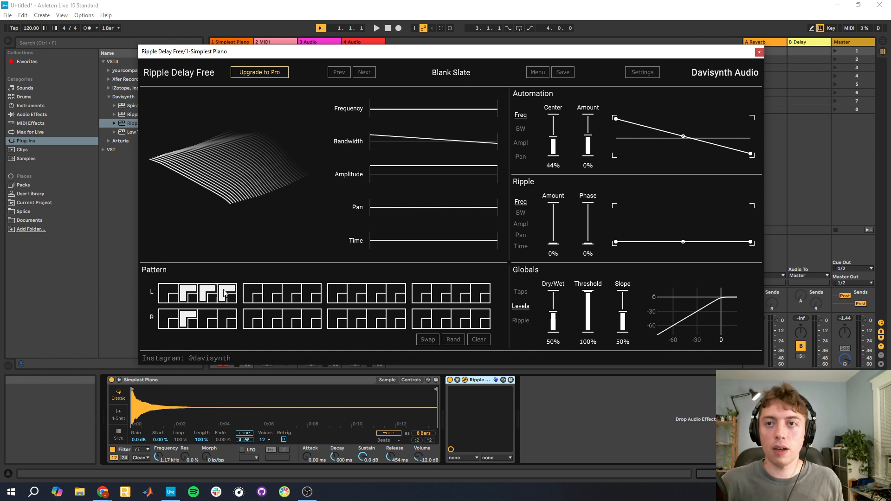
left_click(215, 317)
left_click_drag(214, 314, 313, 310)
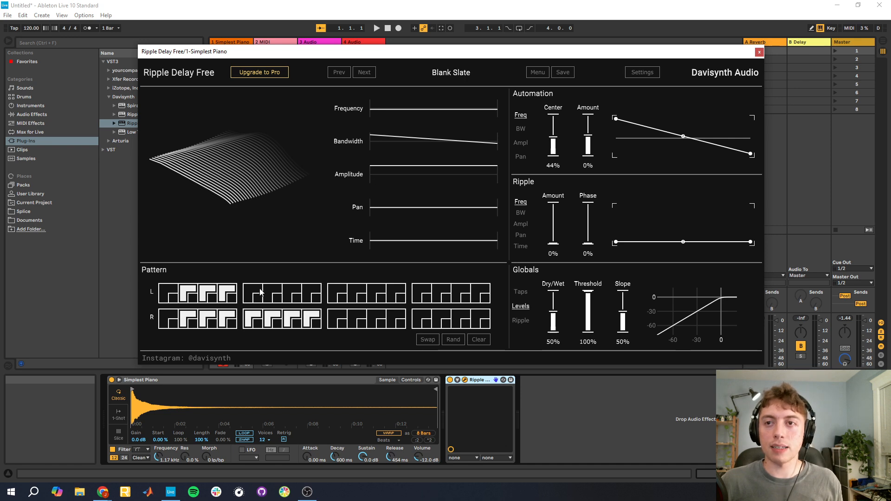
left_click_drag(250, 289, 308, 287)
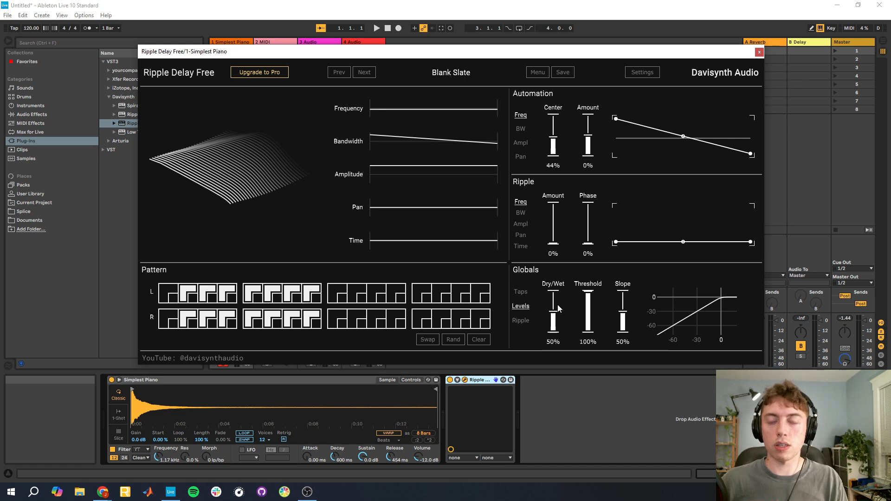
Step: At 100% Dry/Wet, alternate taps two through eight between right and left, starting with right, and set Dry/Wet to 51%
left_click_drag(558, 308, 554, 277)
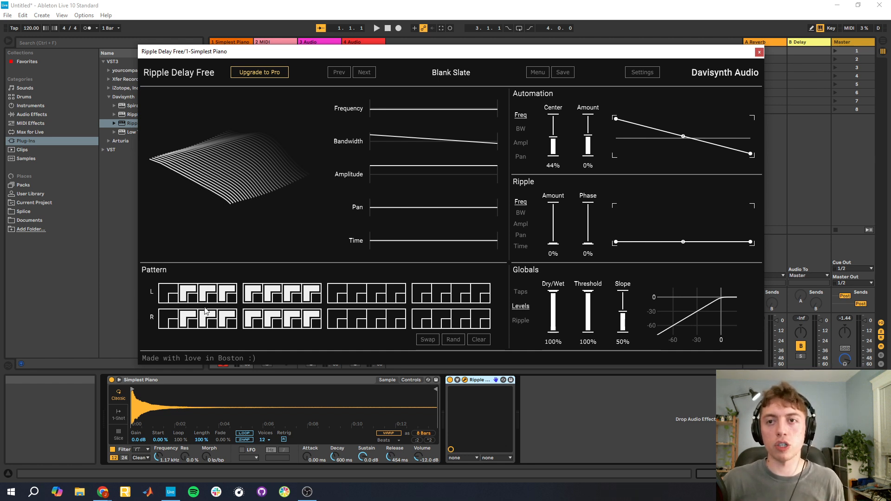
mouse_move(194, 294)
left_mouse_down()
mouse_move(215, 319)
mouse_move(223, 296)
mouse_move(247, 317)
mouse_move(268, 292)
mouse_move(279, 308)
mouse_move(310, 299)
left_mouse_up()
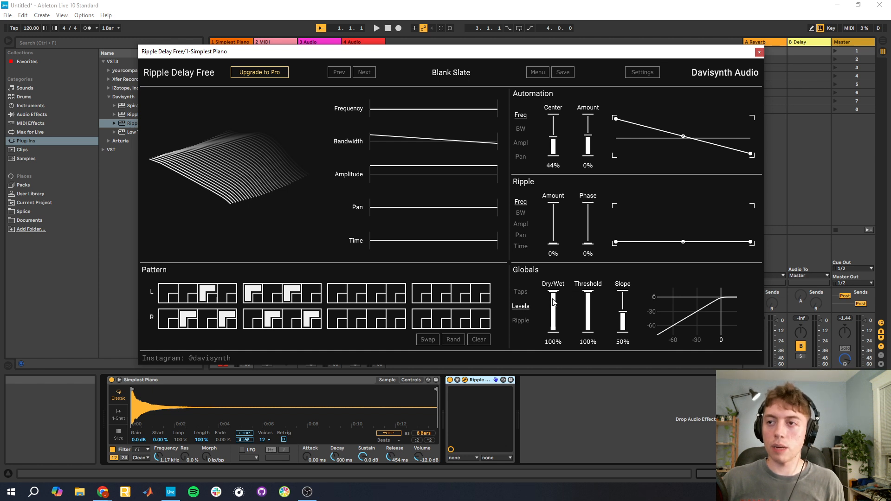
mouse_move(553, 302)
left_mouse_down()
mouse_move(553, 324)
mouse_move(554, 308)
mouse_move(558, 315)
left_mouse_up()
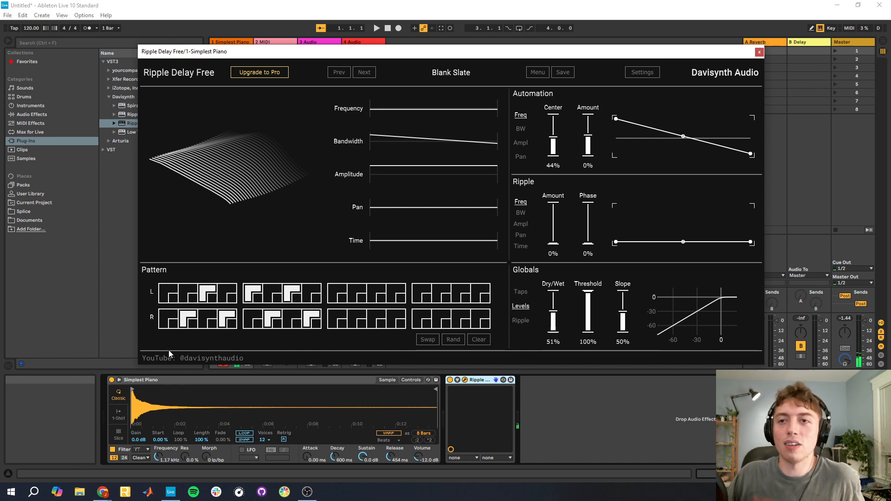
Step: Try swapping the left and right patterns and randomizing the taps, and clear the whole pattern
left_click(434, 342)
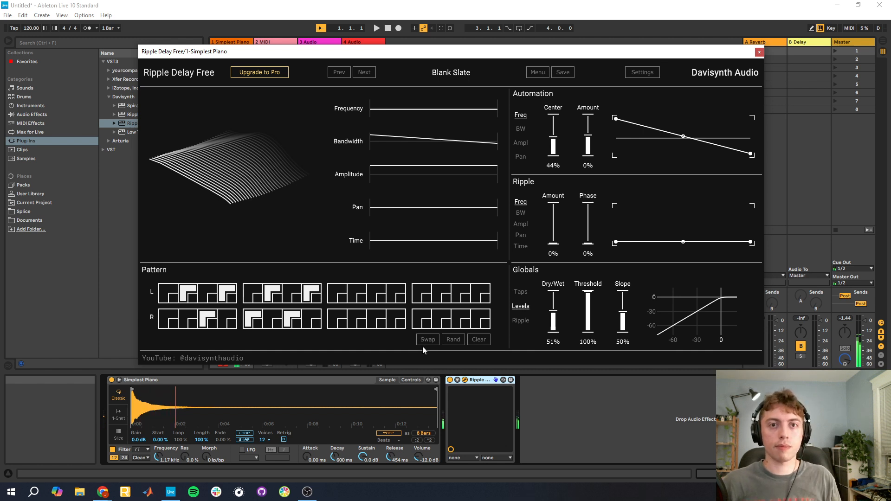
left_click(452, 340)
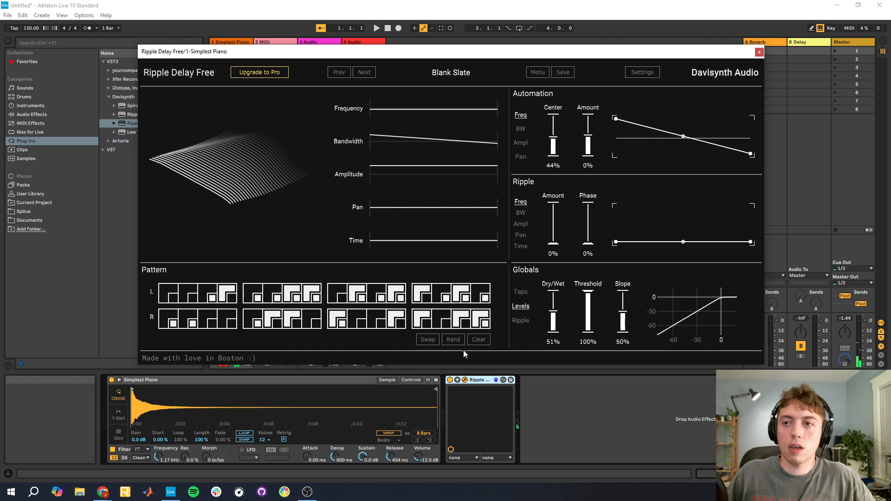
left_click(480, 339)
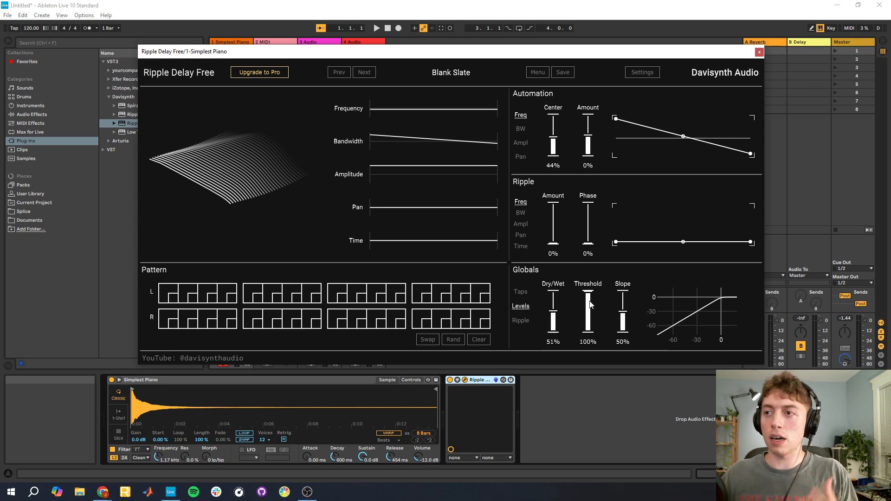
Step: Try a Threshold of 66% with a Slope of 36%, and return them to 100% and 50%
left_click_drag(591, 305, 622, 314)
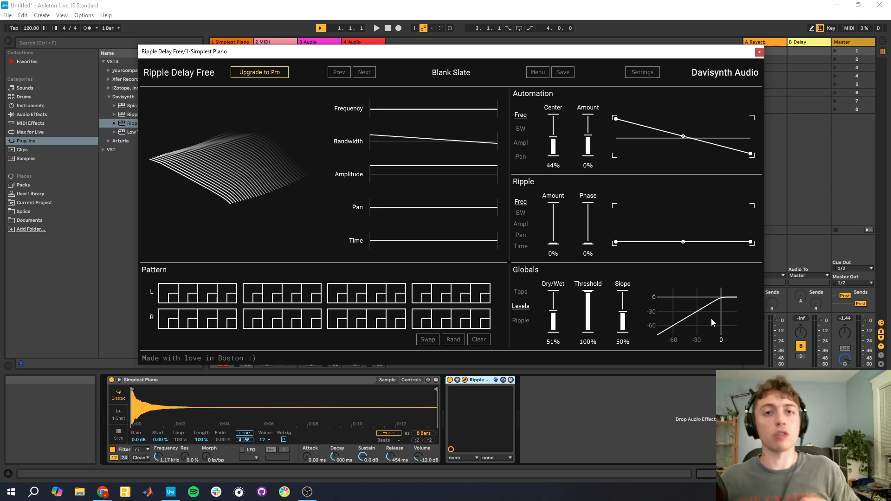
left_click_drag(588, 308, 629, 311)
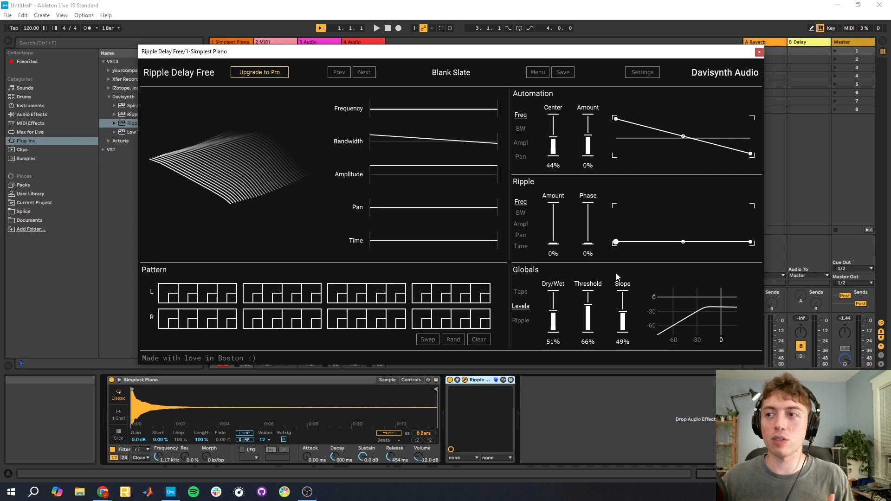
left_click_drag(623, 311, 625, 324)
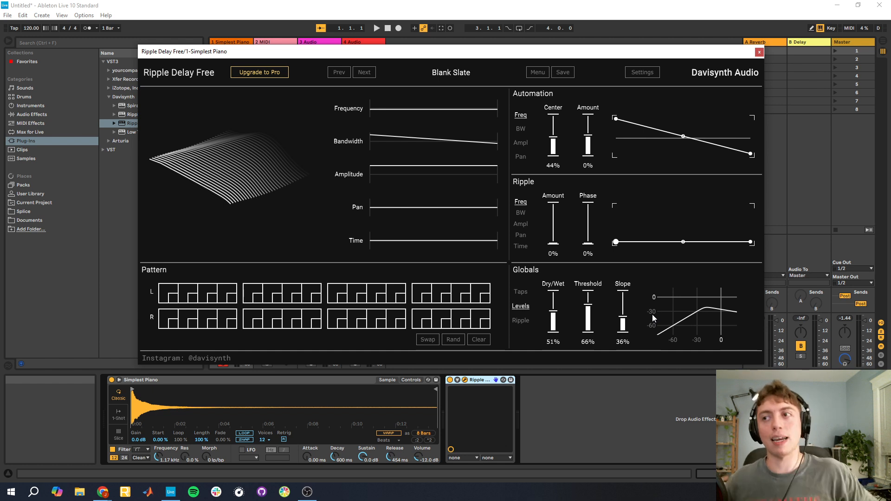
left_click_drag(623, 321, 590, 290)
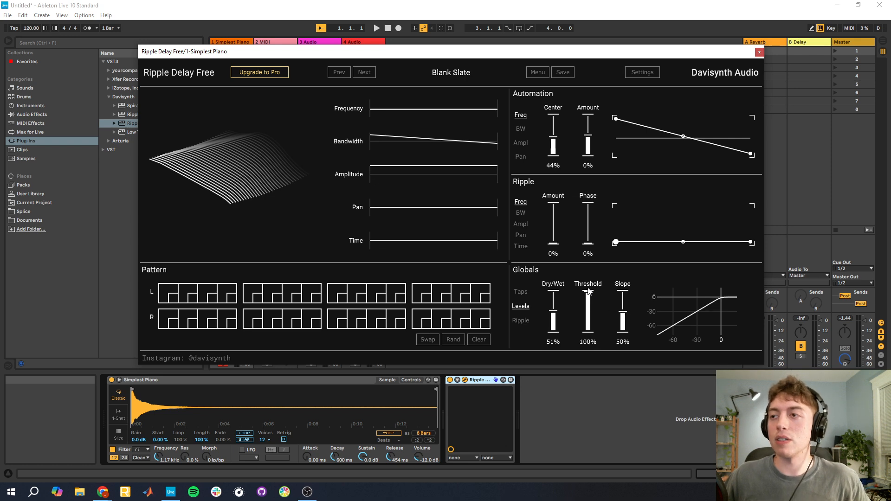
Step: Show the Taps globals and enable all four taps in the first group of the left pattern row
left_click(518, 293)
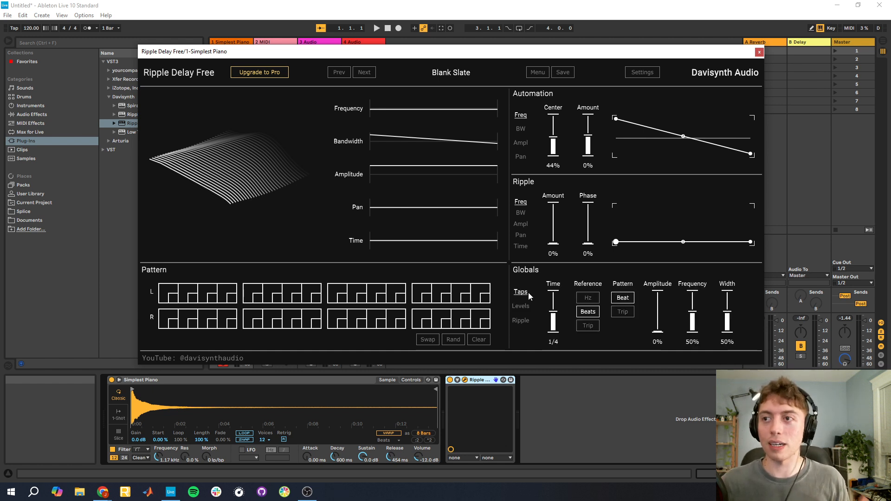
left_click(529, 319)
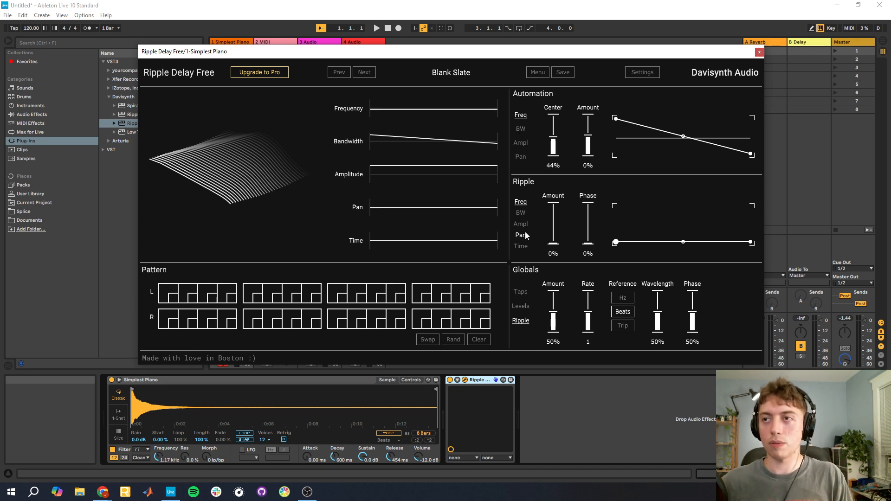
left_click(522, 294)
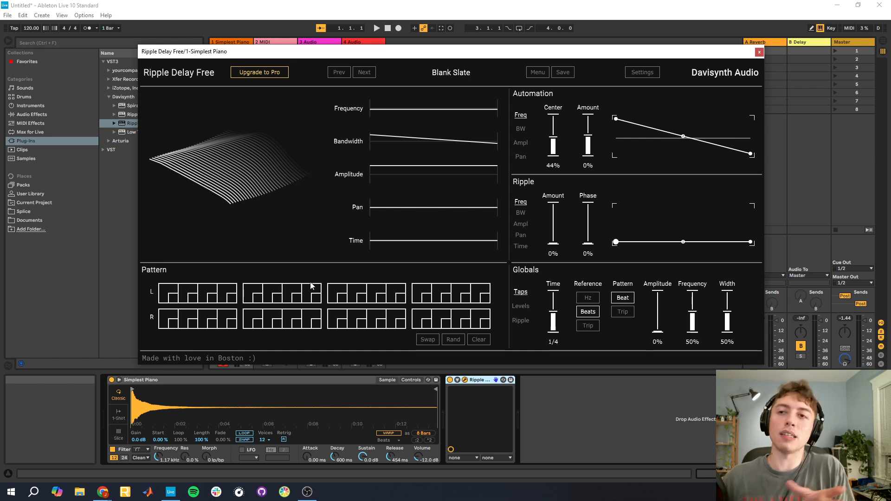
left_click(170, 297)
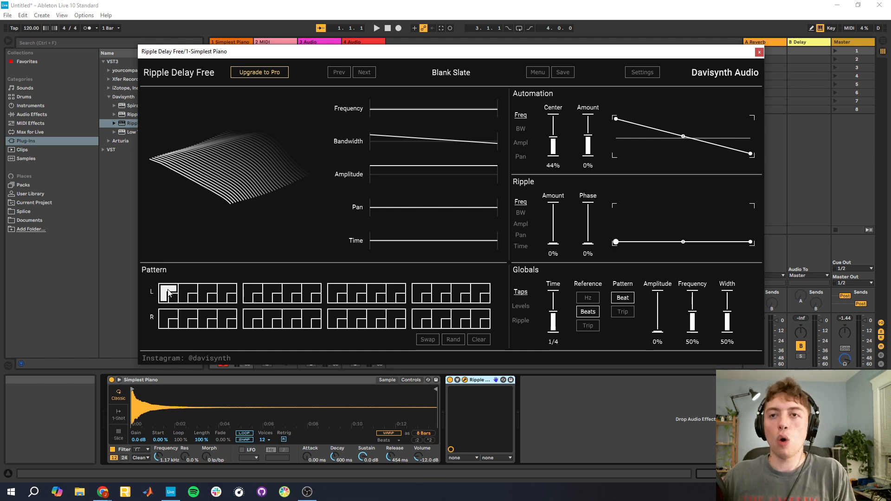
left_click(188, 295)
left_click(207, 295)
left_click(226, 294)
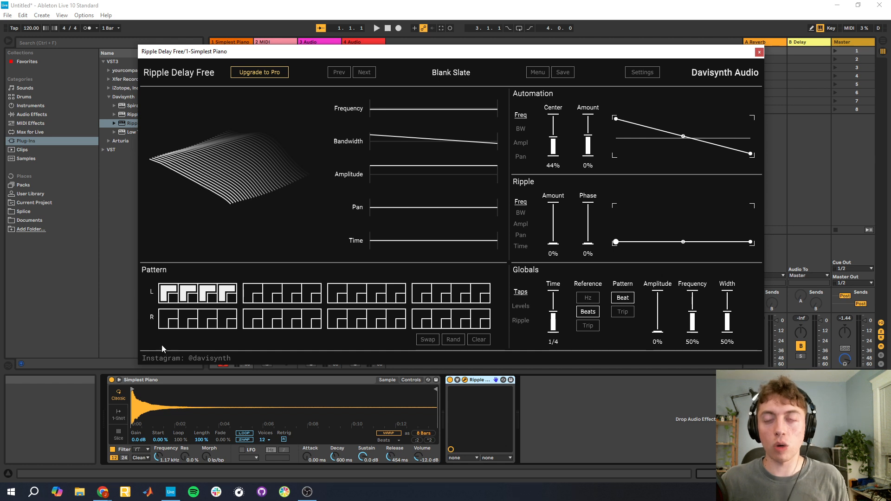
Step: Set the tap Time to 1/8 and move the first group's second and fourth taps from left to right
left_click_drag(555, 313, 556, 319)
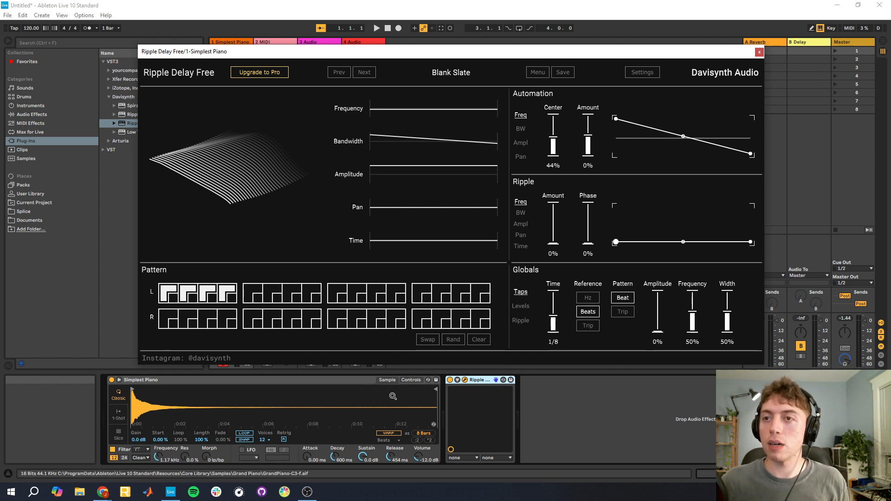
left_click(188, 293)
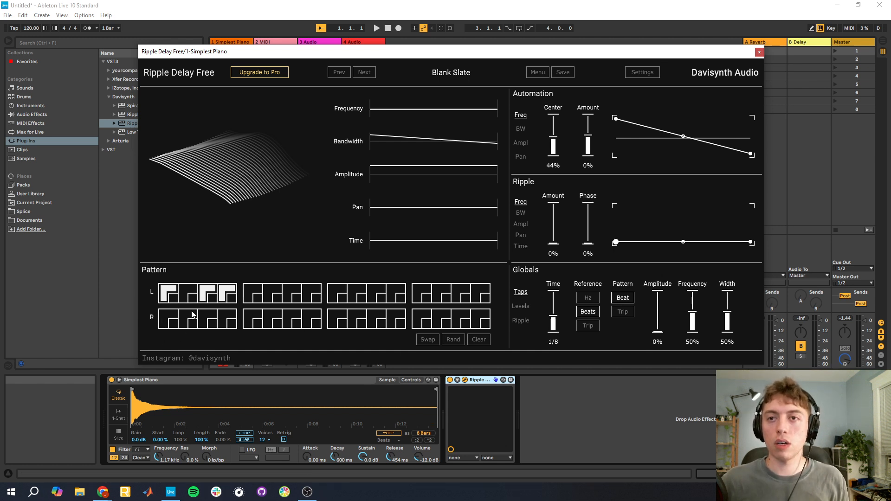
left_click(188, 319)
left_click(227, 293)
left_click(228, 320)
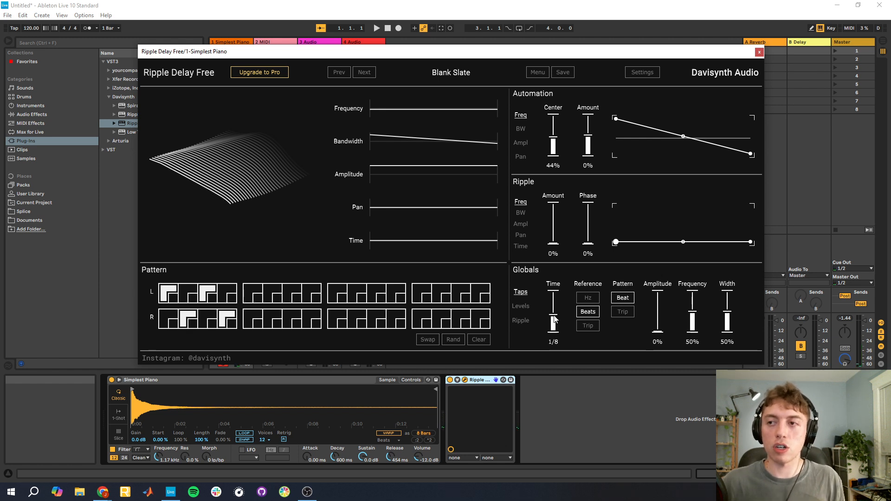
Step: Try tap Time values of 1/4, 1 and 1/32 on the alternating pattern
left_click_drag(555, 319, 555, 318)
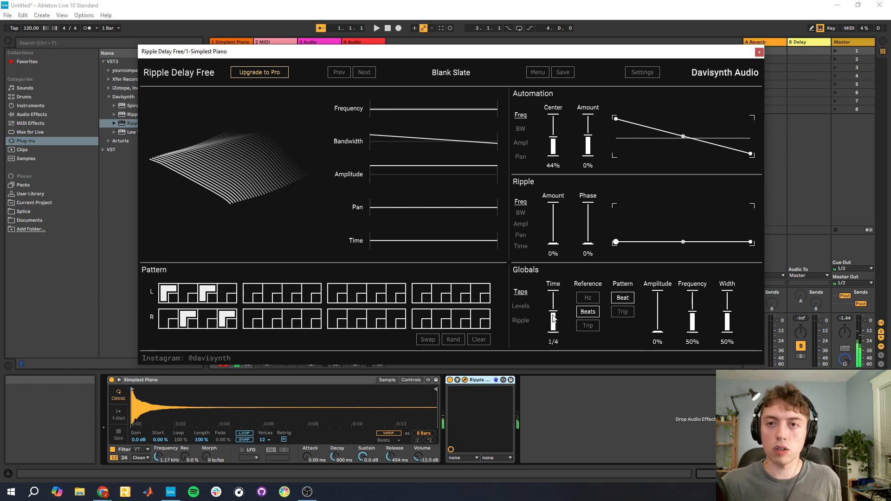
left_click_drag(553, 319, 553, 303)
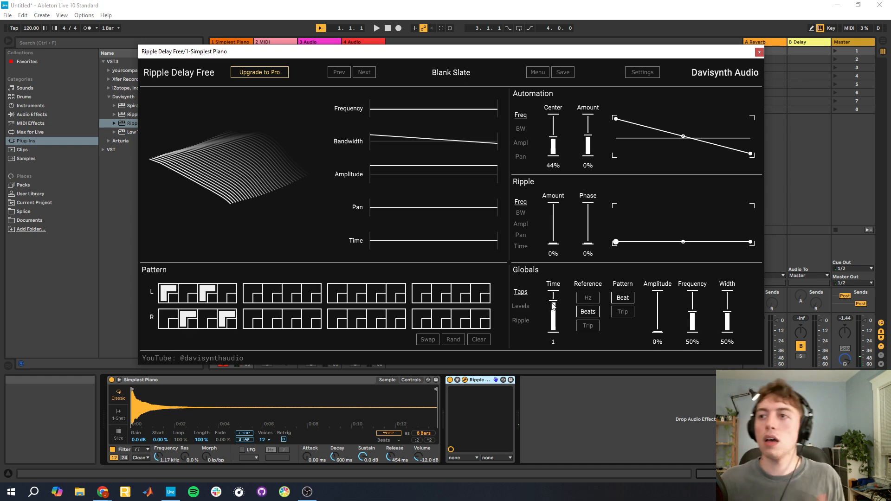
left_click_drag(554, 306, 553, 333)
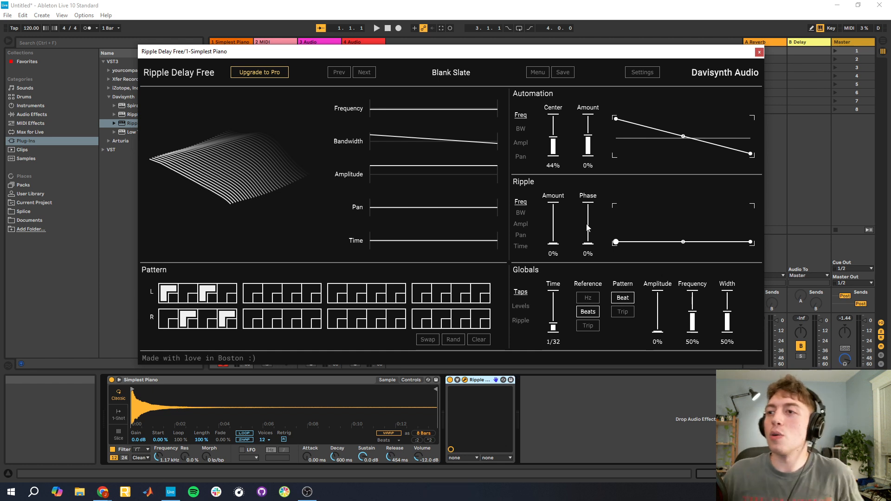
Step: Switch the tap time Reference to Hz and set the Time to 1.1 s
left_click(587, 300)
left_click_drag(561, 325, 557, 302)
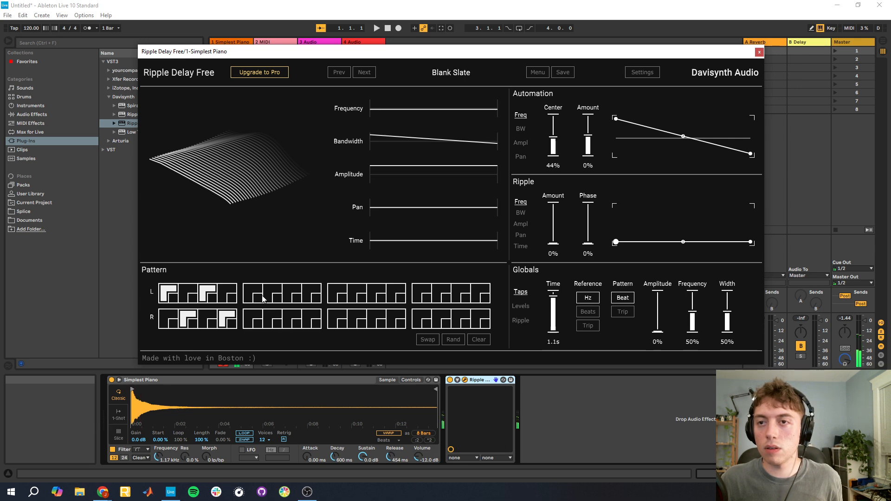
Step: Try tap Time values of 246 ms, 41.2 ms and 278 ms, and try the Beats and Trip time References
left_click_drag(559, 323, 557, 310)
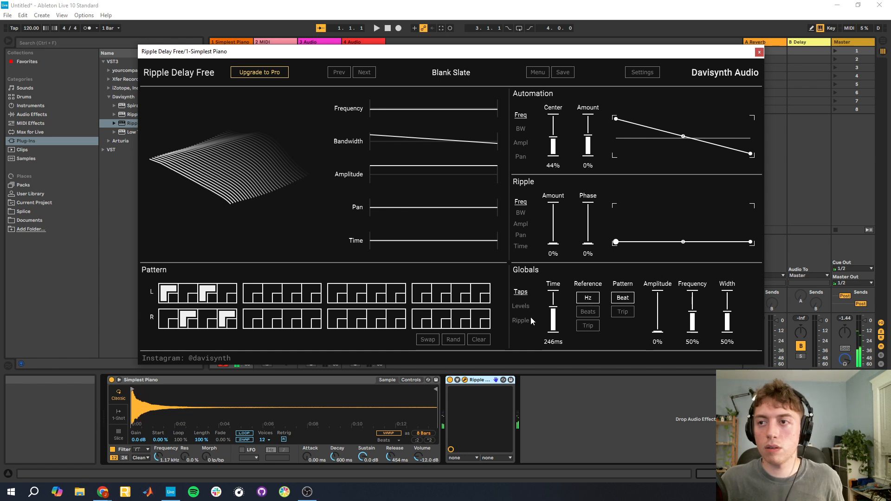
left_click_drag(553, 316, 554, 325)
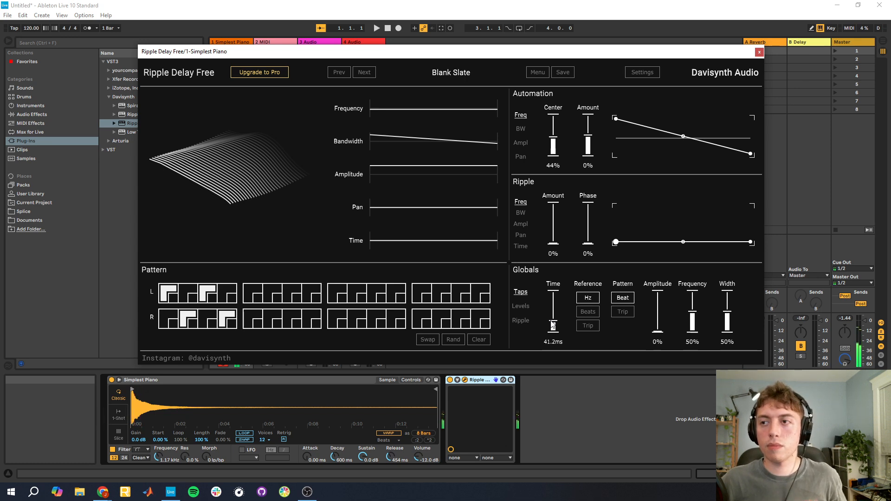
left_click_drag(553, 325, 554, 312)
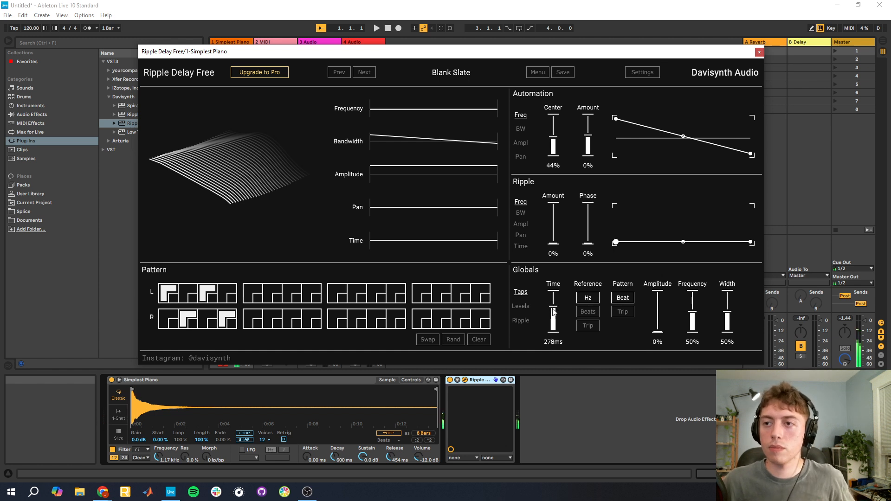
left_click(588, 312)
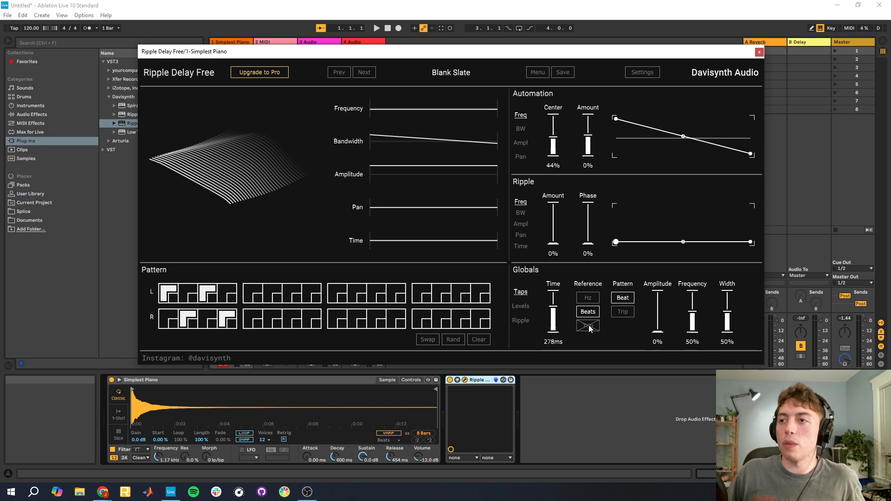
left_click(590, 328)
Step: Load Ripple Delay Pro onto the Simplest Piano track and set its tap time Reference to Trip at 1/4t
left_click_drag(516, 55, 694, 87)
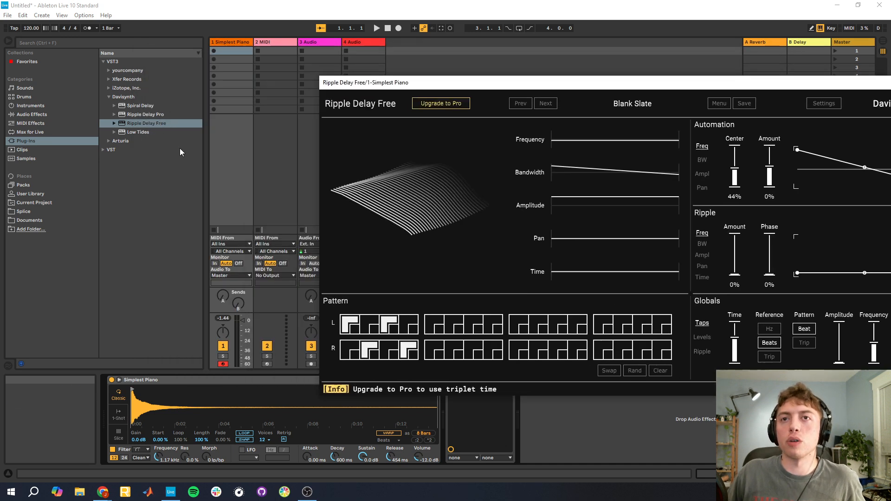
double_click(145, 114)
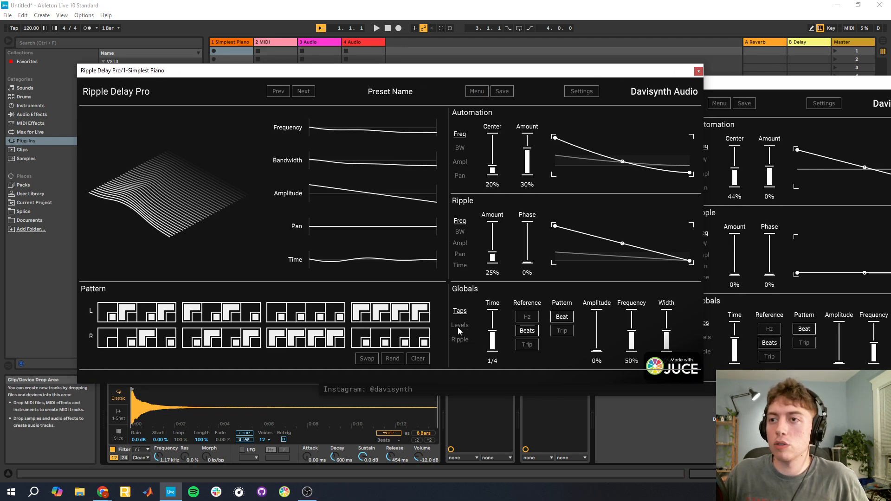
left_click(699, 71)
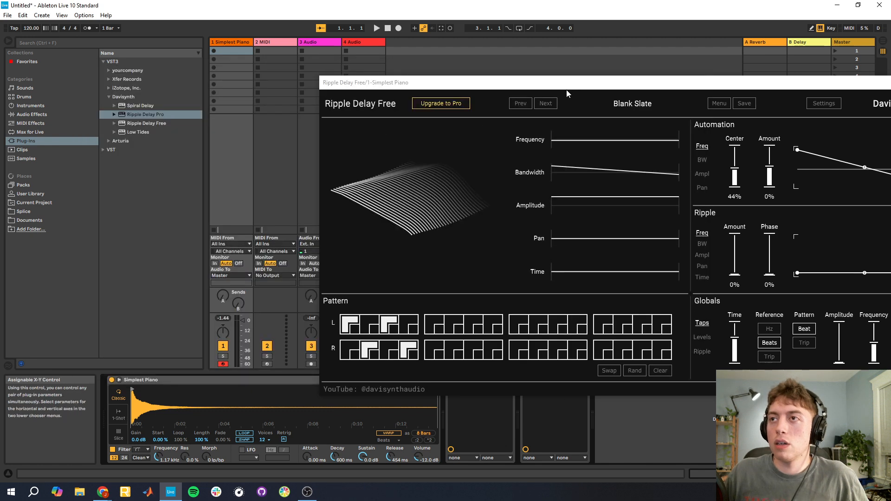
left_click(540, 380)
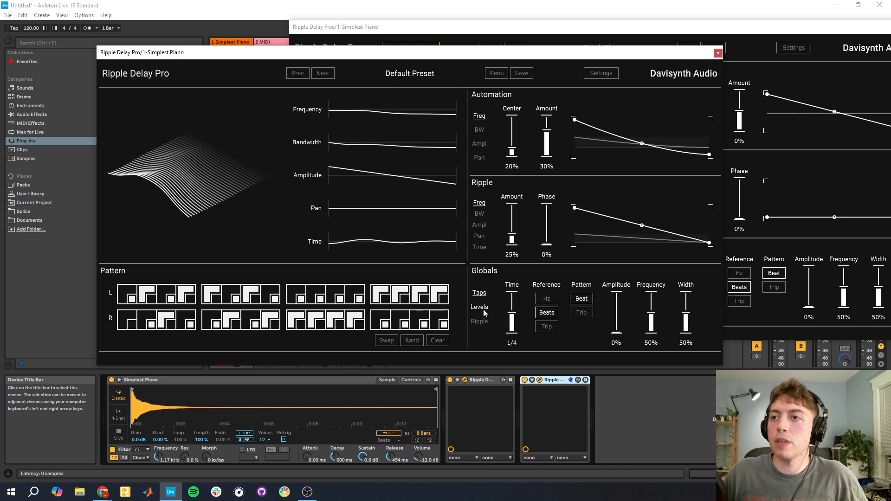
left_click(546, 326)
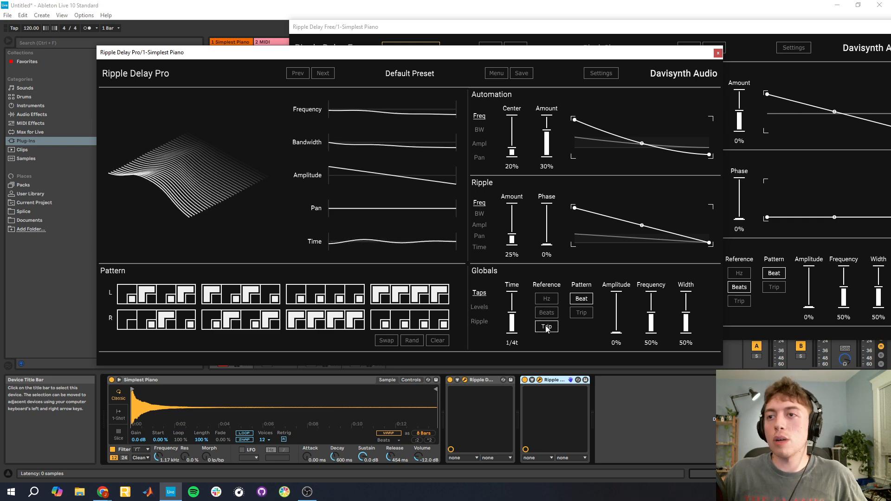
left_click_drag(512, 318, 512, 314)
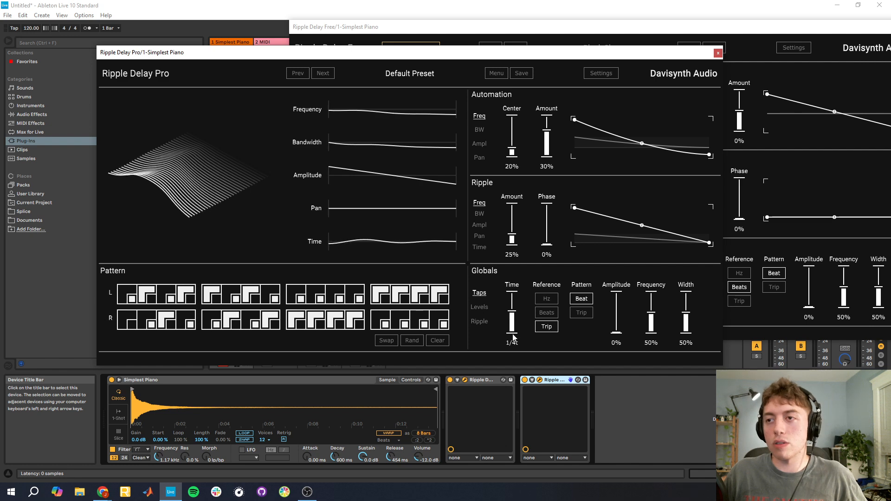
Step: Return to the Ripple Delay Free window and try its triplet Pattern grid
left_click_drag(675, 55, 613, 90)
left_click(657, 91)
left_click_drag(640, 25, 407, 57)
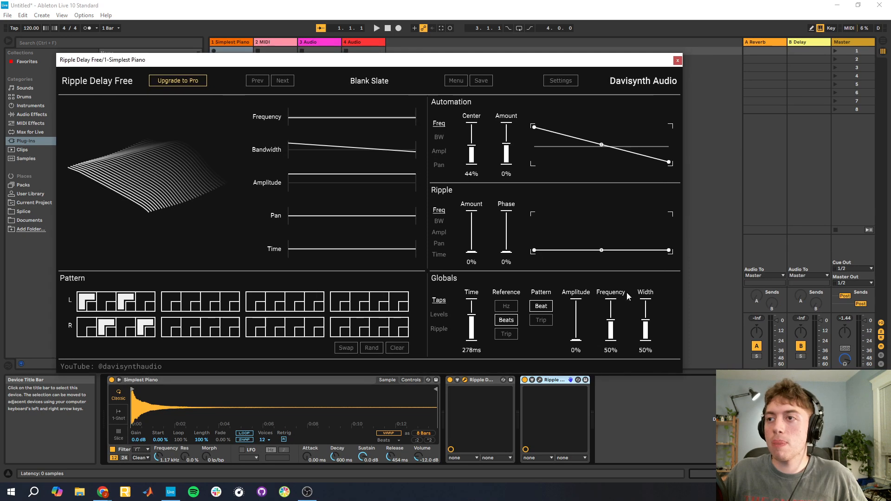
left_click(542, 324)
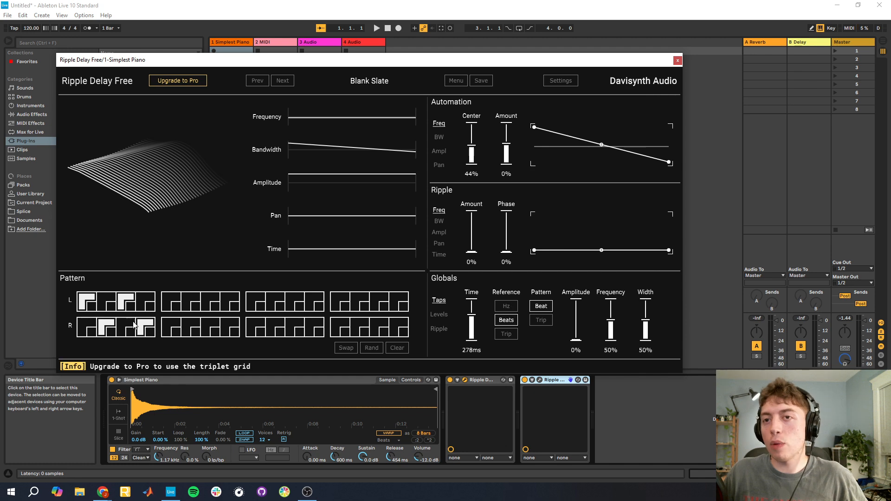
Step: Reopen Ripple Delay Pro and compare its Trip and Beat Pattern grids, ending on Trip
left_click(539, 380)
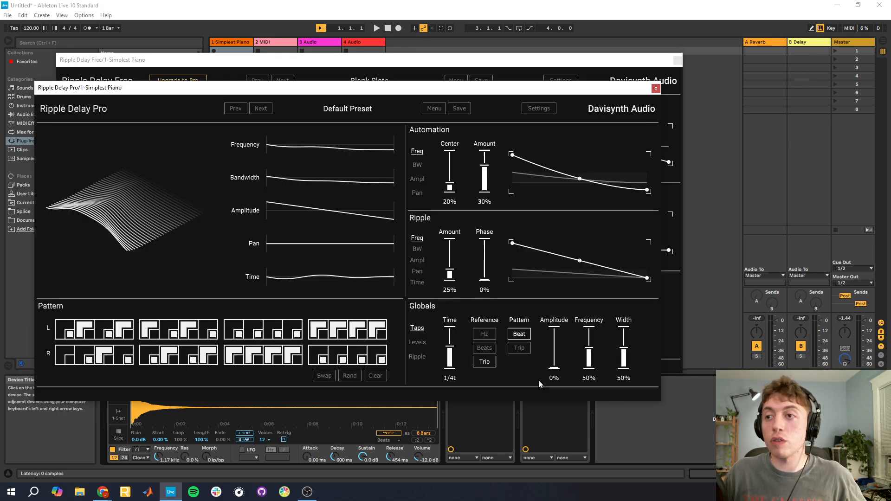
left_click(520, 348)
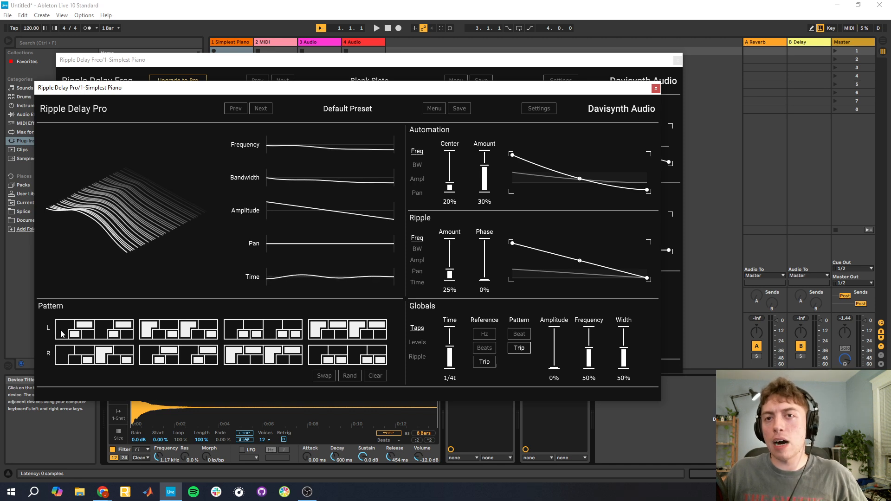
left_click(520, 334)
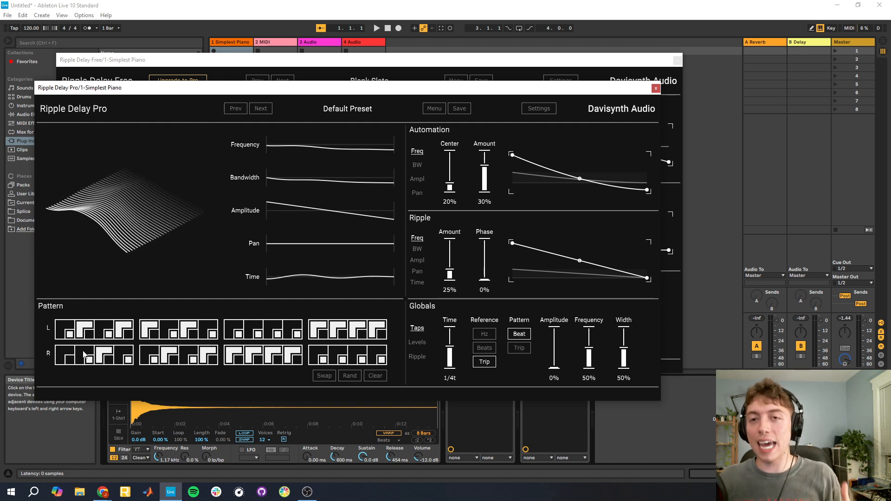
left_click(519, 349)
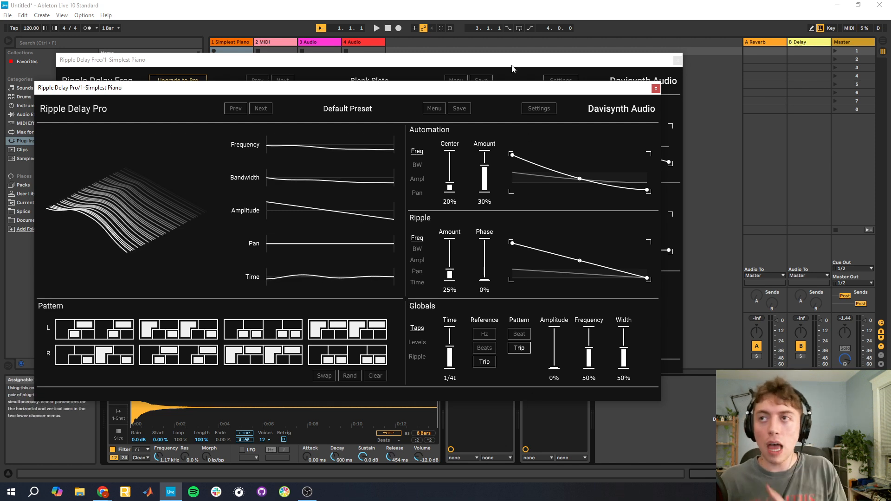
left_click_drag(507, 88, 636, 25)
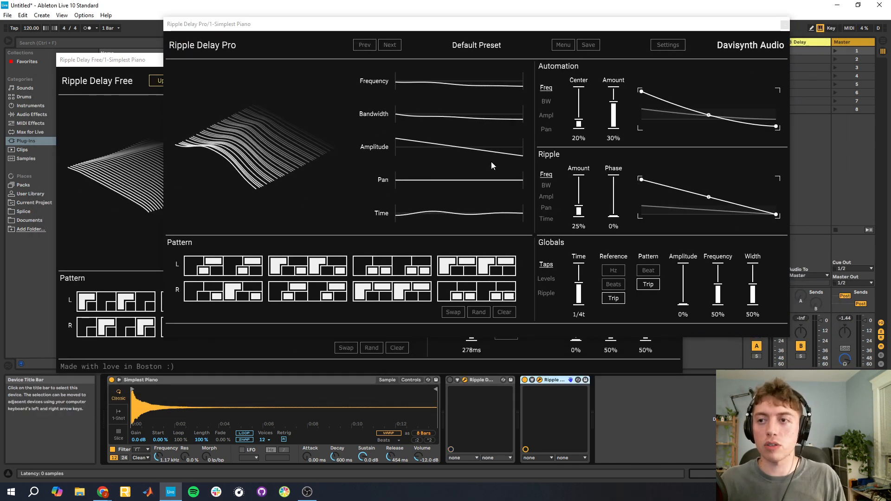
left_click_drag(397, 24, 347, 53)
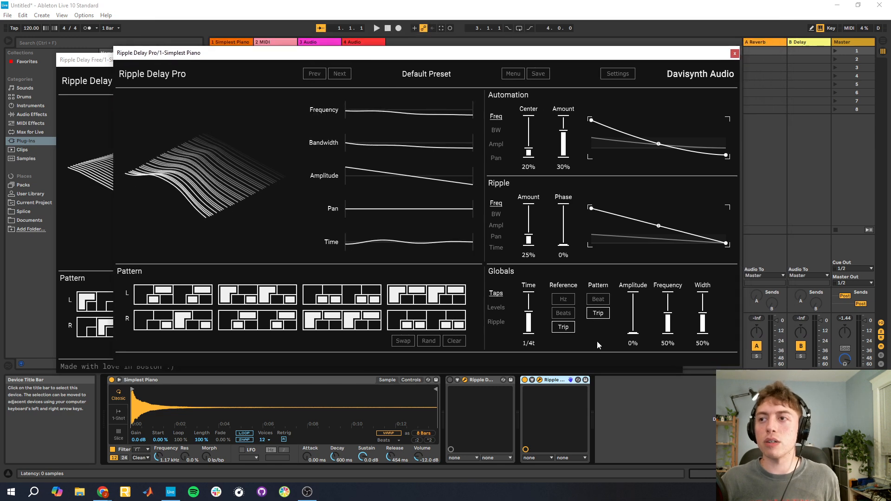
Step: Set Ripple Delay Pro's Dry/Wet to 100% and switch the Pattern grid from Beat to Trip
left_click(595, 299)
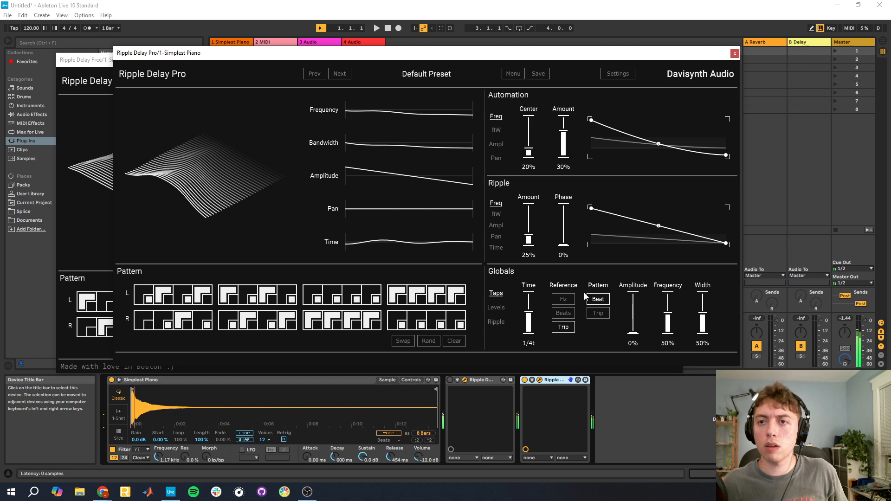
left_click(497, 307)
left_click_drag(530, 320, 531, 274)
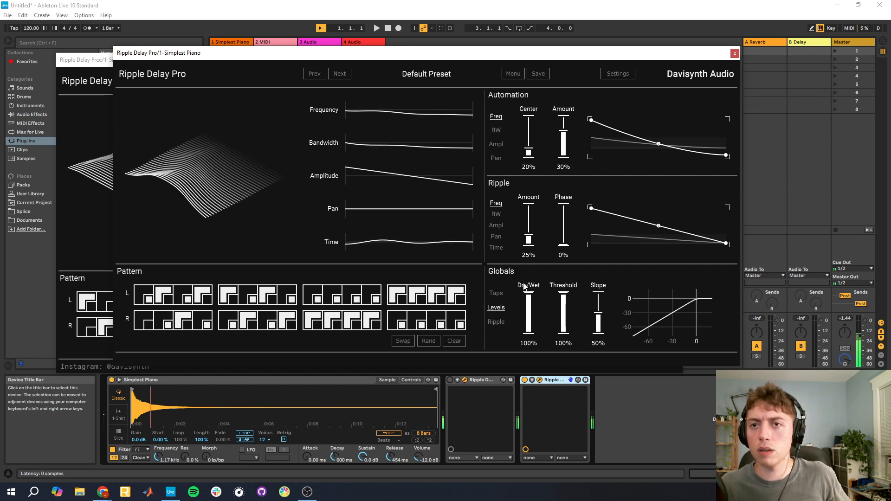
left_click(497, 294)
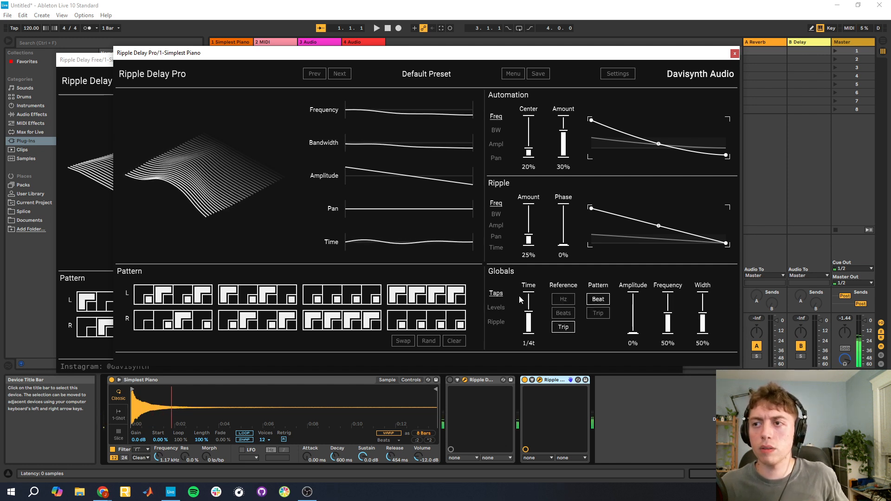
left_click(590, 314)
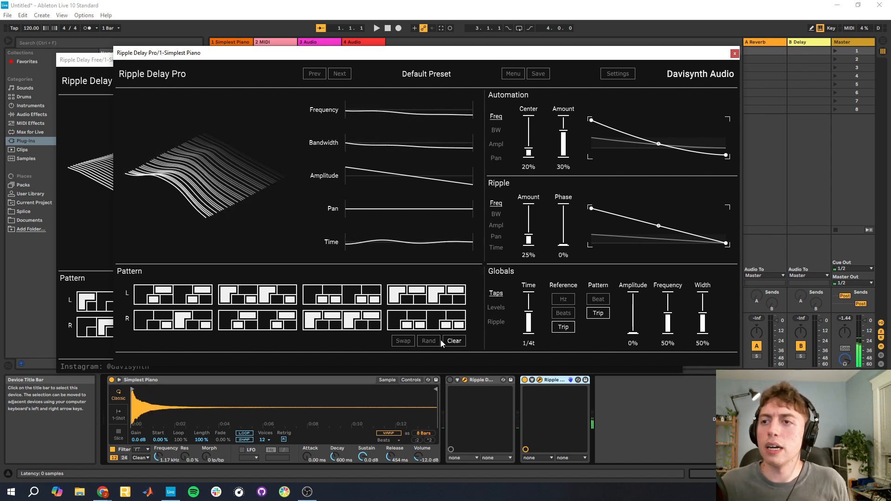
Step: Clear the pattern, enable every triplet tap in both the left and right rows, and play a test note
left_click(454, 342)
mouse_move(145, 292)
left_mouse_down()
mouse_move(150, 302)
mouse_move(458, 307)
left_mouse_up()
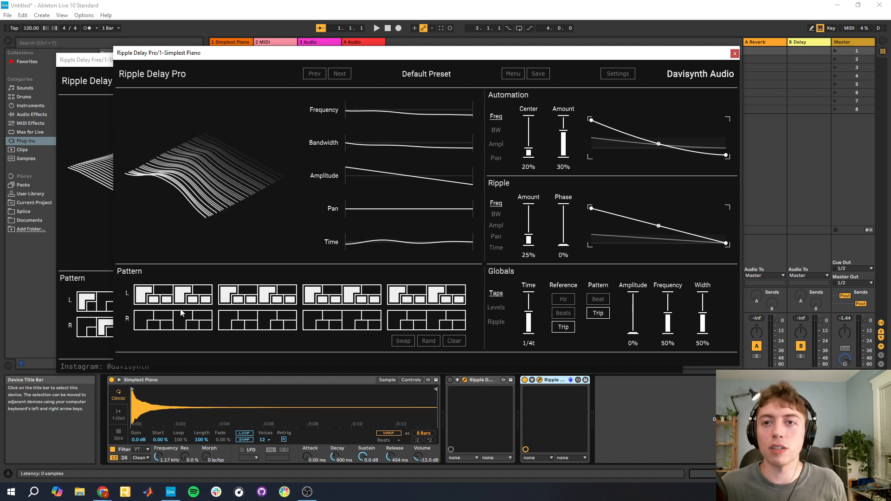
left_click_drag(147, 320, 456, 315)
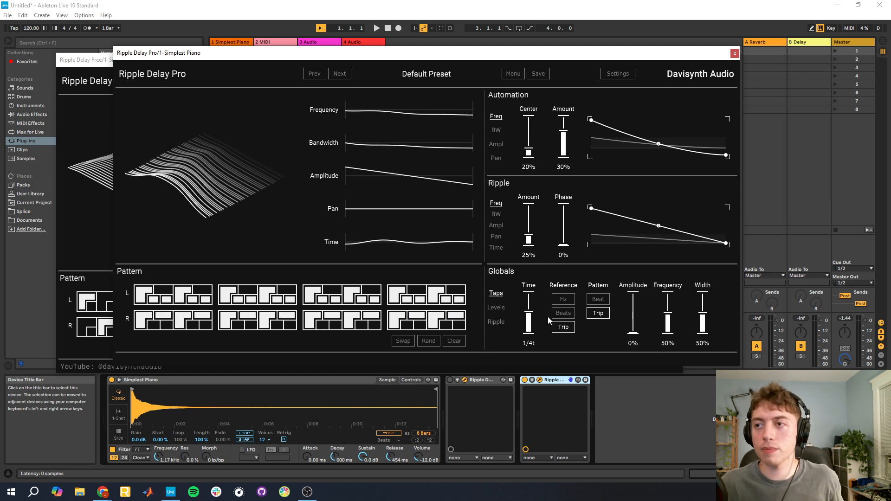
key("a")
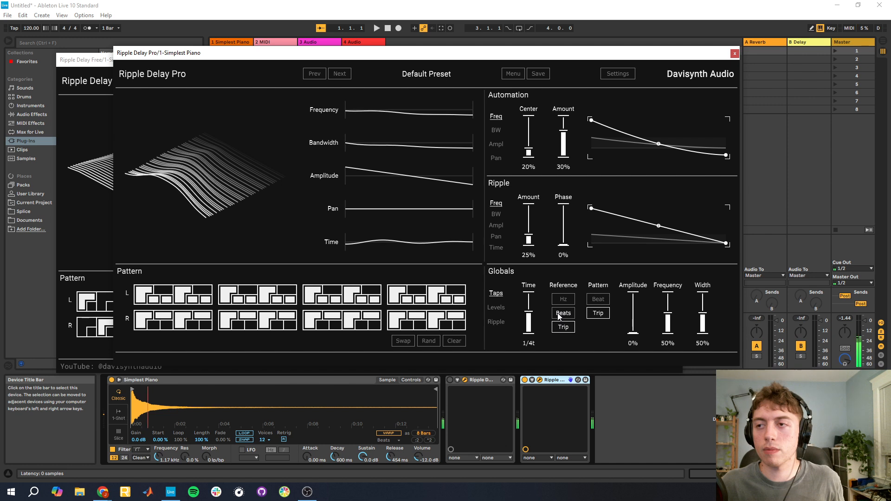
Step: Switch the tap time Reference to Beats, play test notes, and return the Pattern grid to Beat
left_click(563, 313)
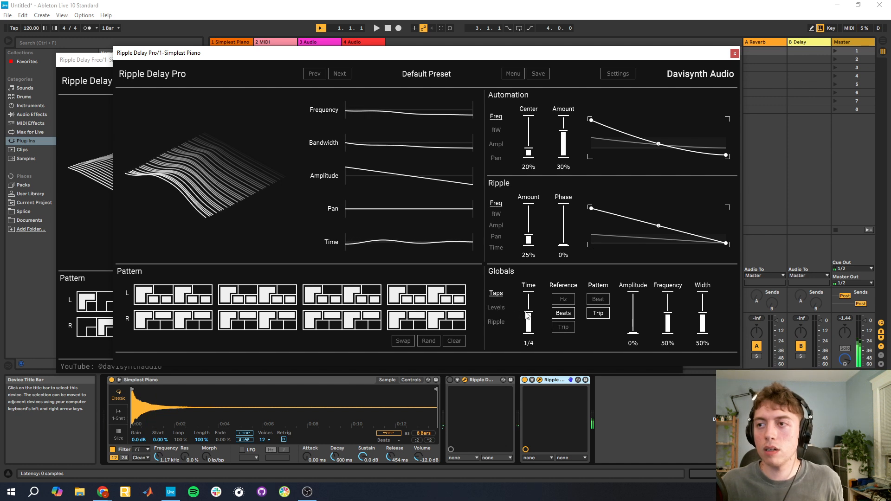
key("a")
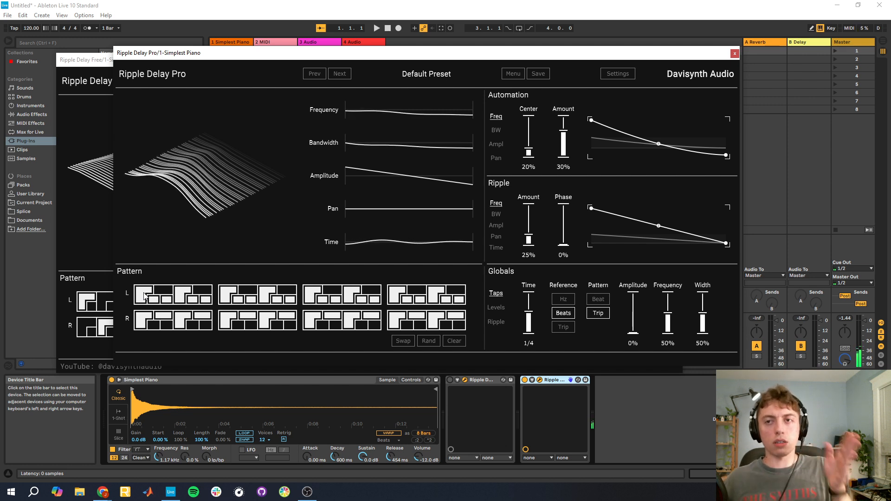
key("a")
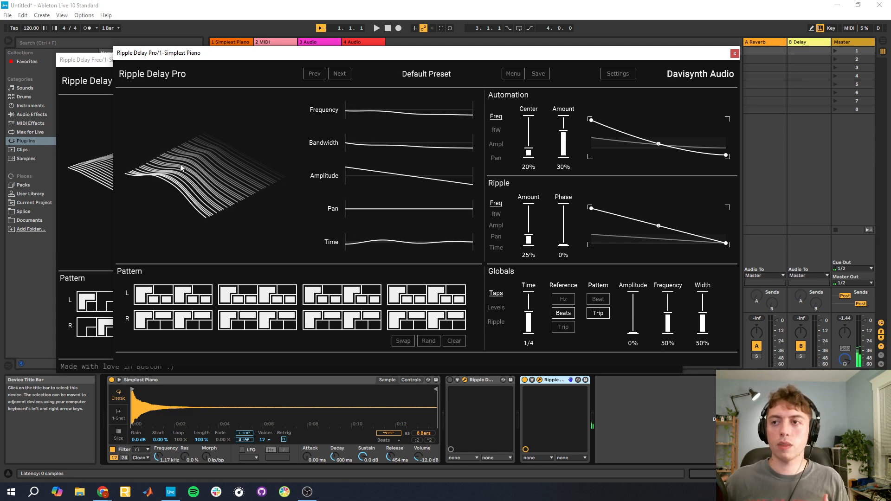
left_click(598, 299)
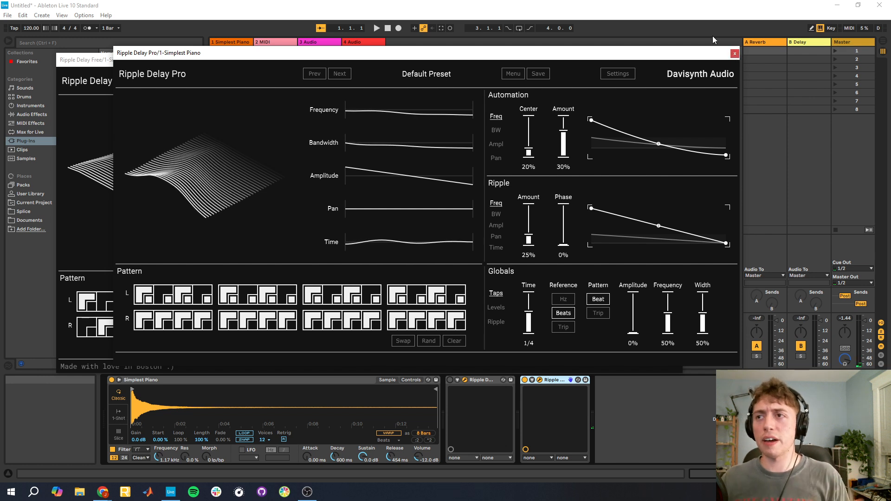
Step: Close and deactivate Ripple Delay Pro, and activate and select Ripple Delay Free on the piano track
left_click(735, 53)
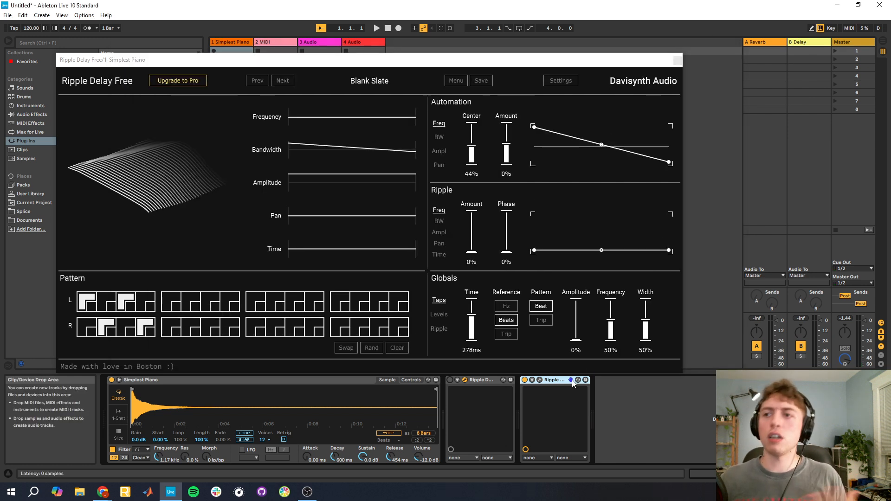
left_click(525, 380)
left_click(450, 380)
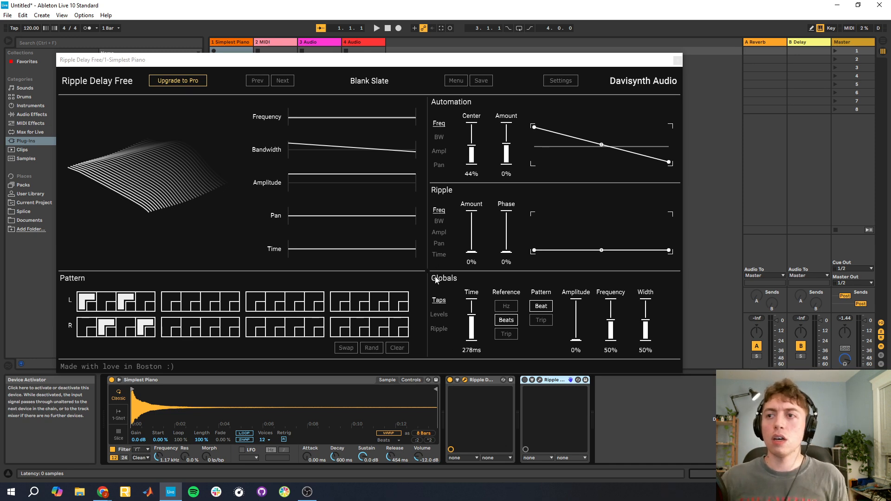
left_click(480, 381)
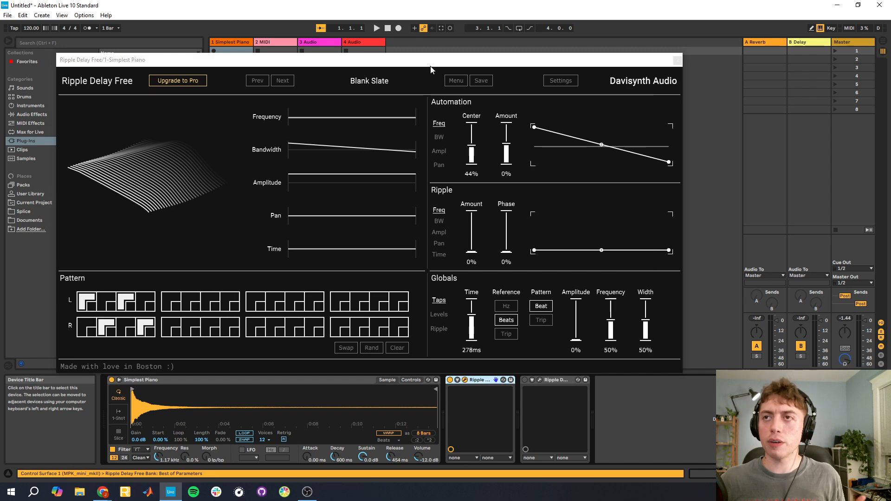
left_click_drag(431, 66, 407, 51)
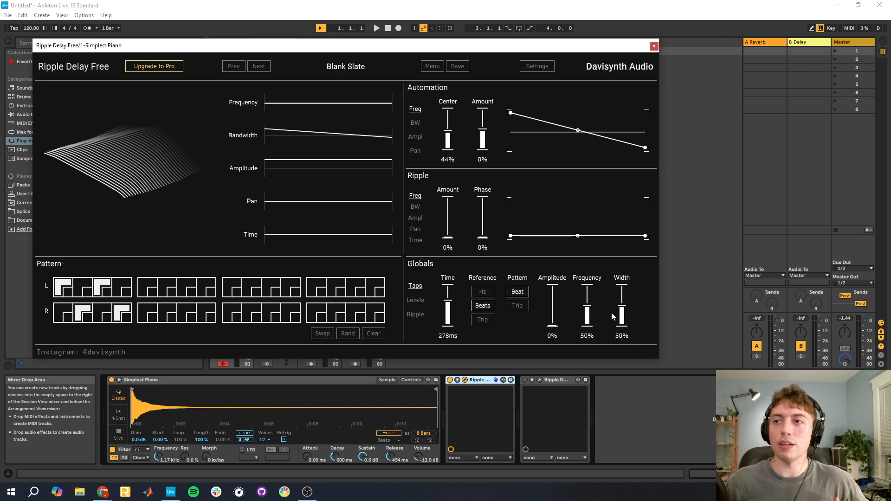
Step: Raise the taps' global Amplitude to 64% in Ripple Delay Free
left_click_drag(549, 322, 553, 311)
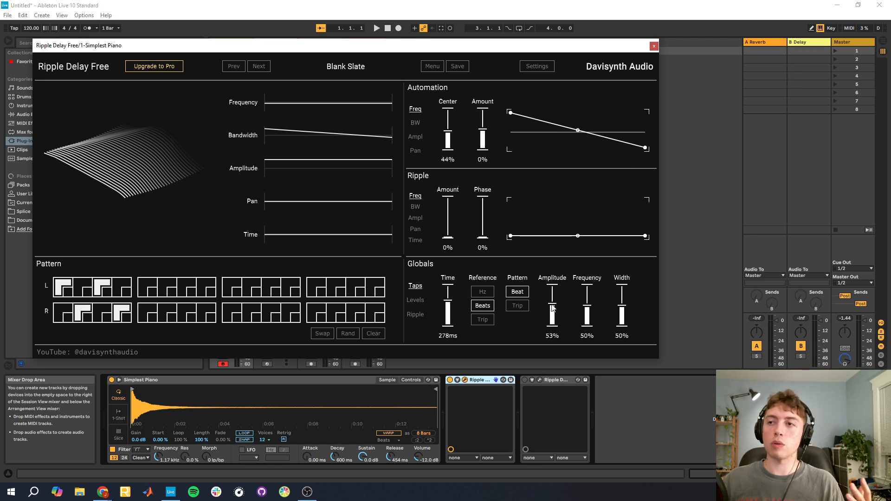
left_click_drag(552, 309, 553, 303)
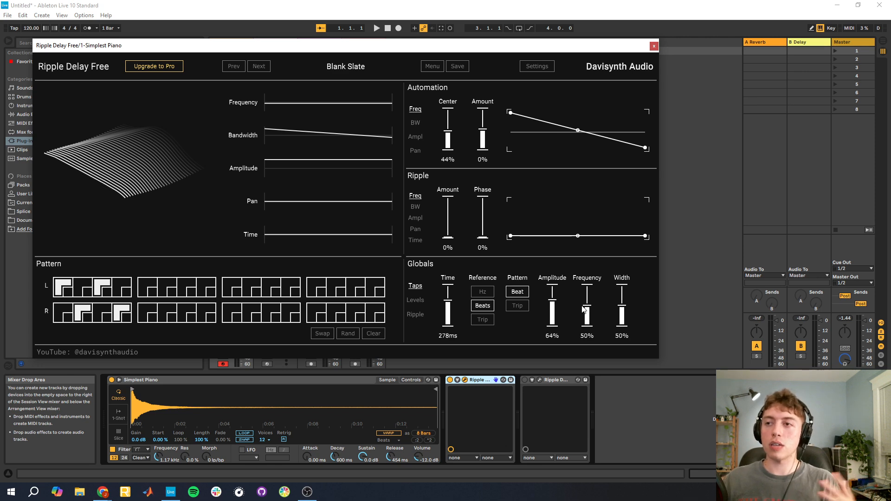
Step: Switch the tap time Reference to Hz, return it to Beats, and set the tap Time to 1/16
left_click(482, 291)
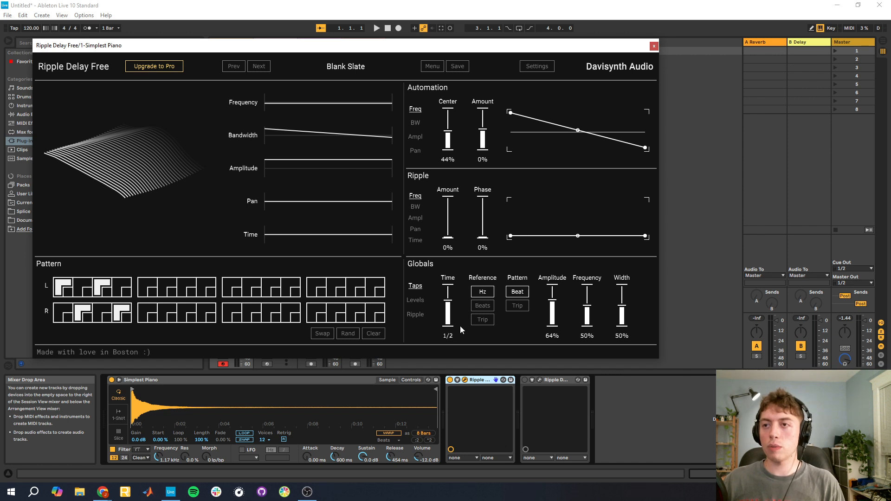
left_click_drag(449, 306, 449, 318)
left_click(481, 308)
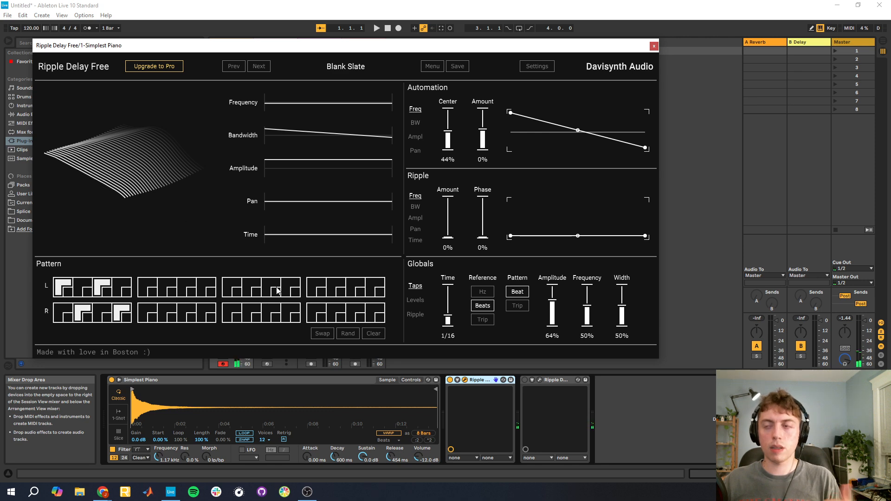
Step: Sweep the taps' global Amplitude to 0%, up to 100% and back to 0%, and set the Width to 45%
left_click_drag(550, 305, 553, 341)
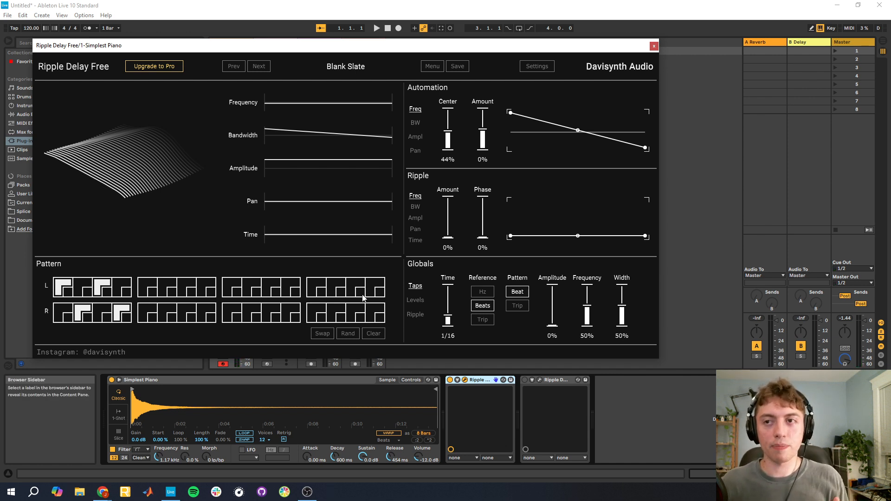
left_click_drag(552, 322, 551, 286)
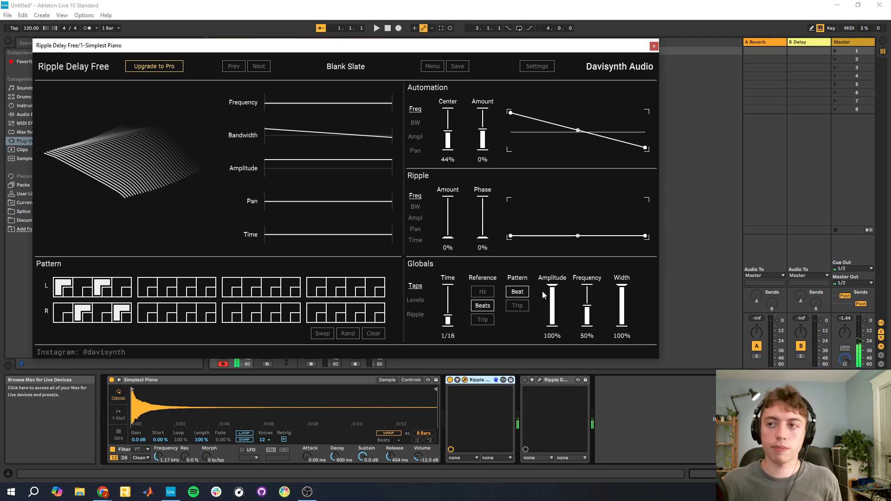
left_click_drag(550, 293, 551, 361)
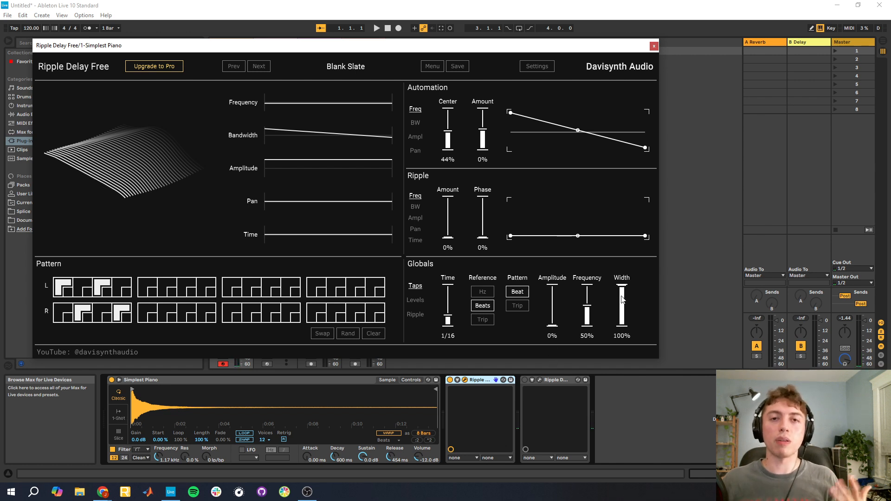
left_click_drag(621, 300, 621, 312)
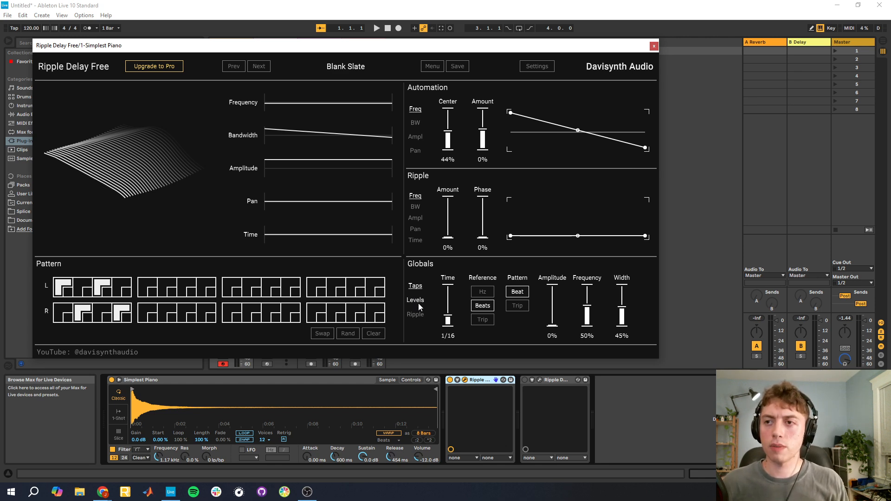
Step: View the global Ripple and Levels settings, and randomize the tap pattern twice
left_click(416, 315)
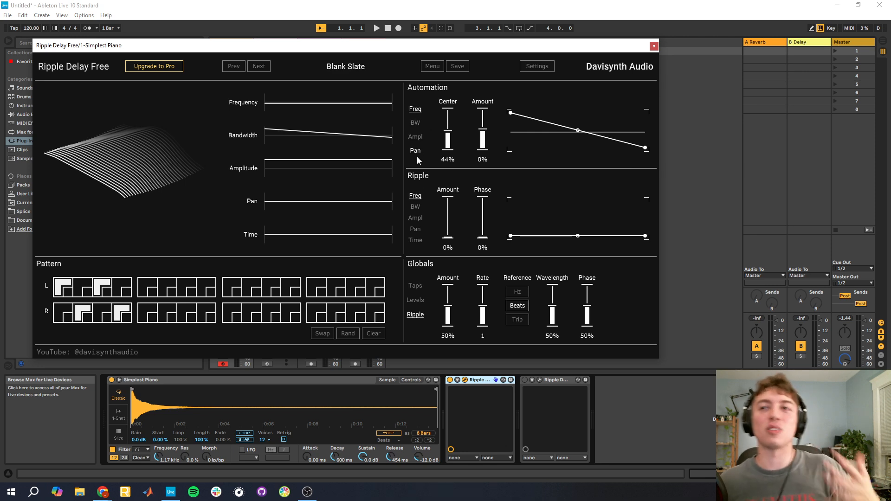
left_click(417, 300)
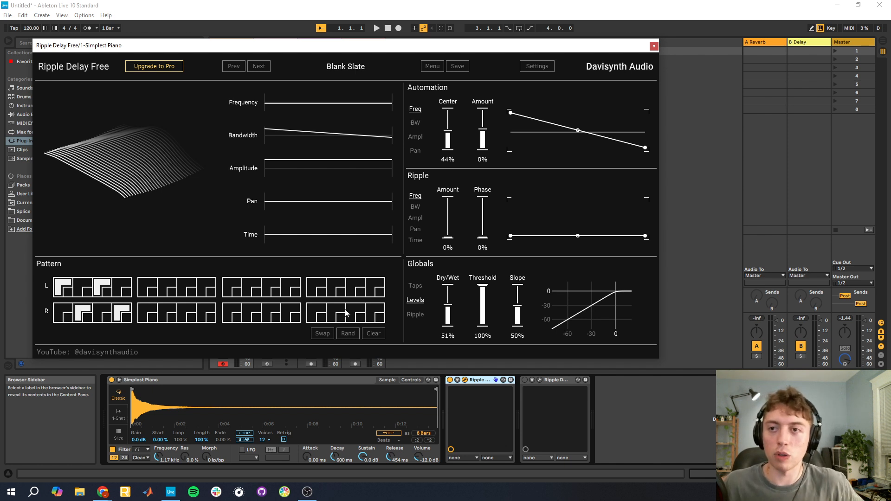
left_click(344, 334)
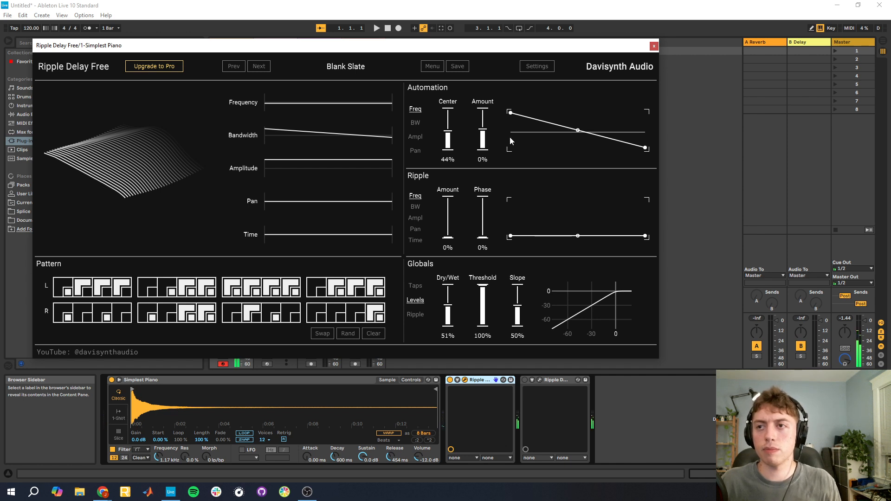
left_click(348, 334)
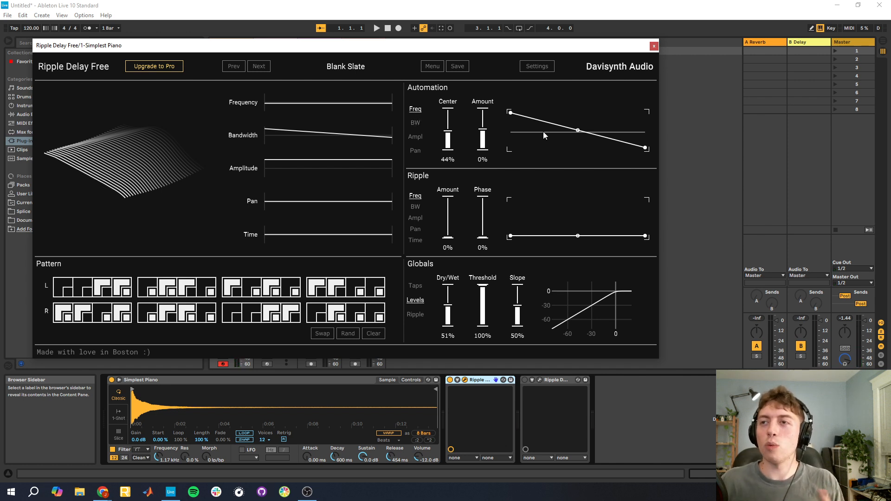
Step: Show the bandwidth and amplitude automations, and lower the amplitude curve's end point to the minimum
left_click(416, 124)
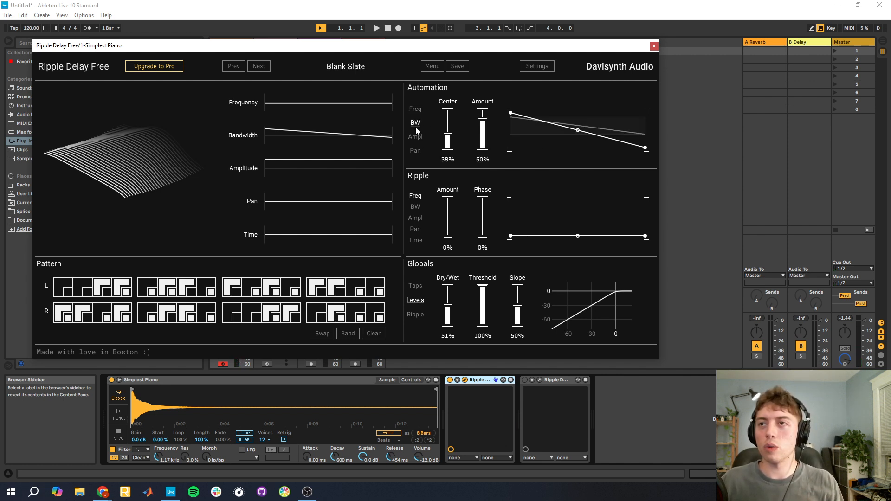
left_click(416, 138)
left_click(416, 122)
left_click(415, 137)
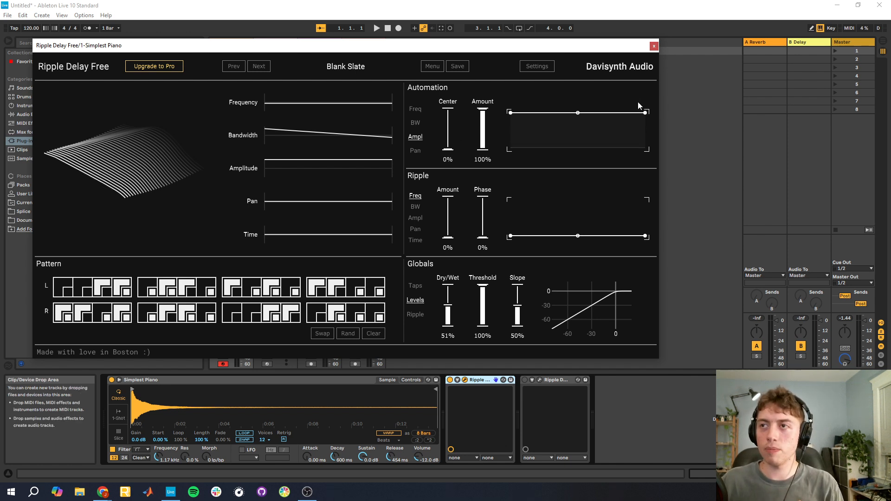
left_click_drag(643, 115, 653, 155)
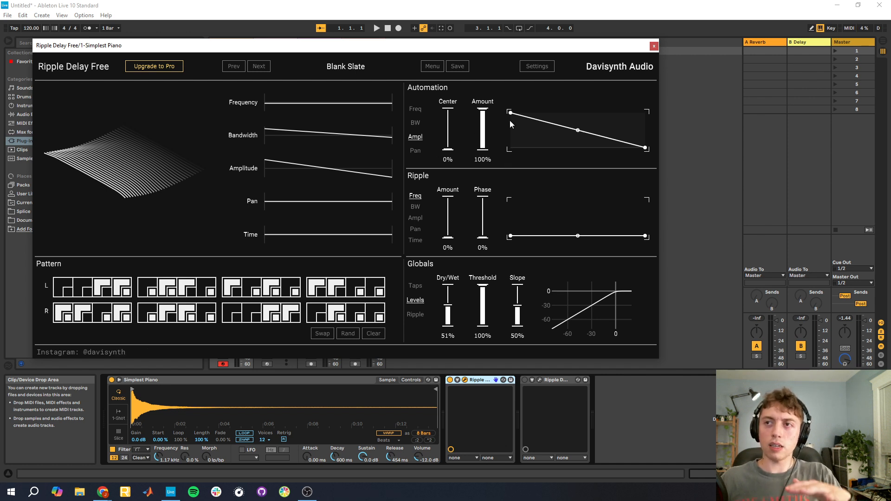
Step: Flatten the amplitude automation curve at its minimum, and raise its start point back to the maximum
left_click_drag(510, 114, 502, 163)
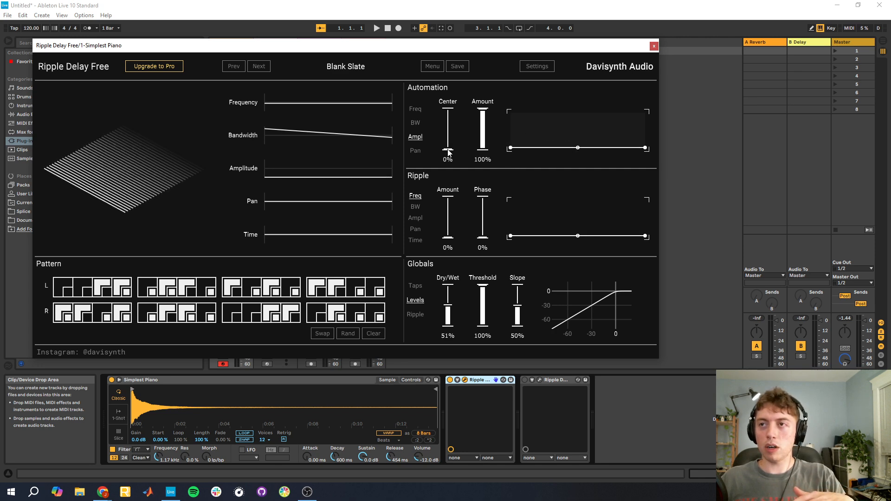
left_click_drag(449, 152, 509, 141)
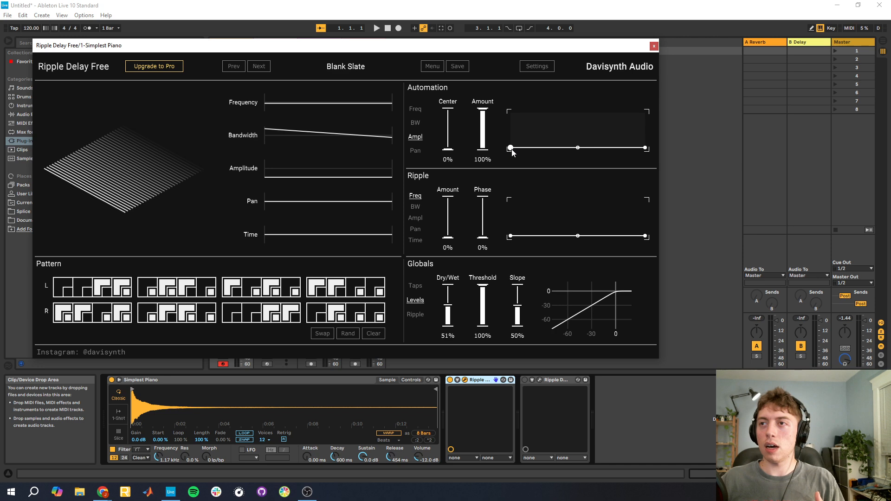
left_click_drag(513, 152, 511, 113)
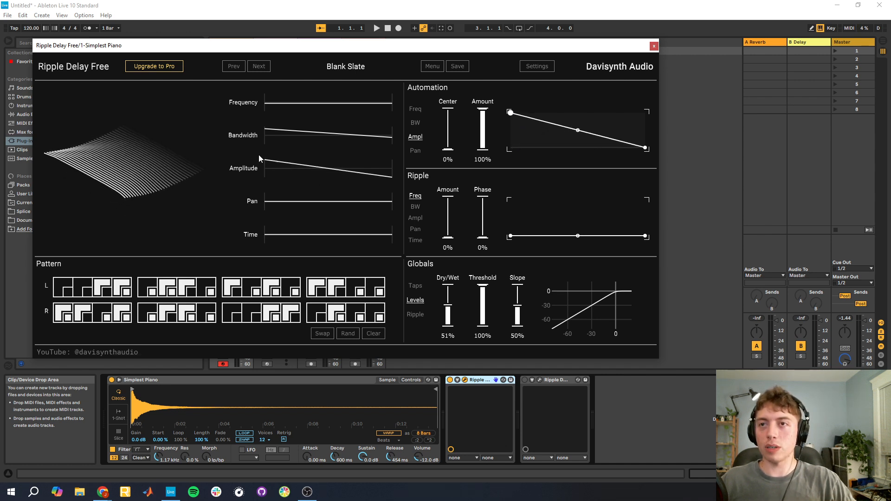
Step: Try the amplitude automation with Center 64% and Amounts of -77% and 16%, and restore Center 0% and Amount 100%
mouse_move(451, 149)
left_mouse_down()
mouse_move(452, 126)
mouse_move(502, 118)
mouse_move(485, 121)
mouse_move(477, 145)
mouse_move(448, 131)
mouse_move(445, 158)
mouse_move(439, 143)
left_mouse_up()
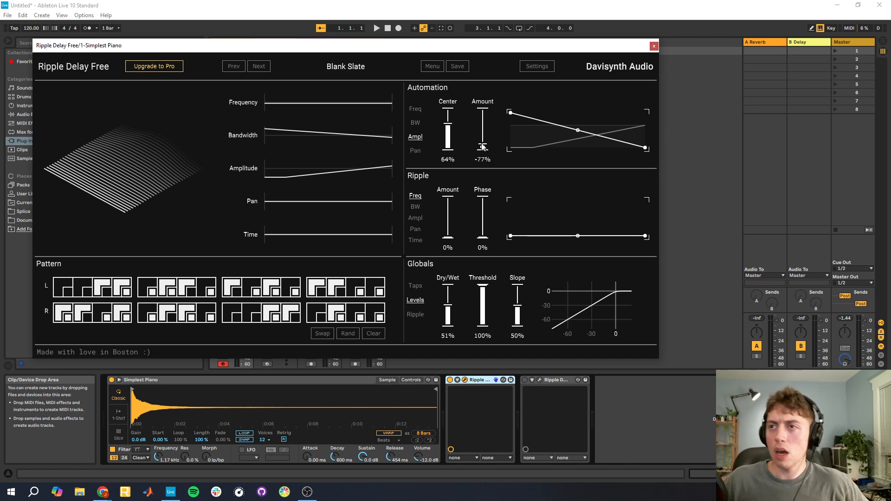
left_click_drag(482, 147, 486, 128)
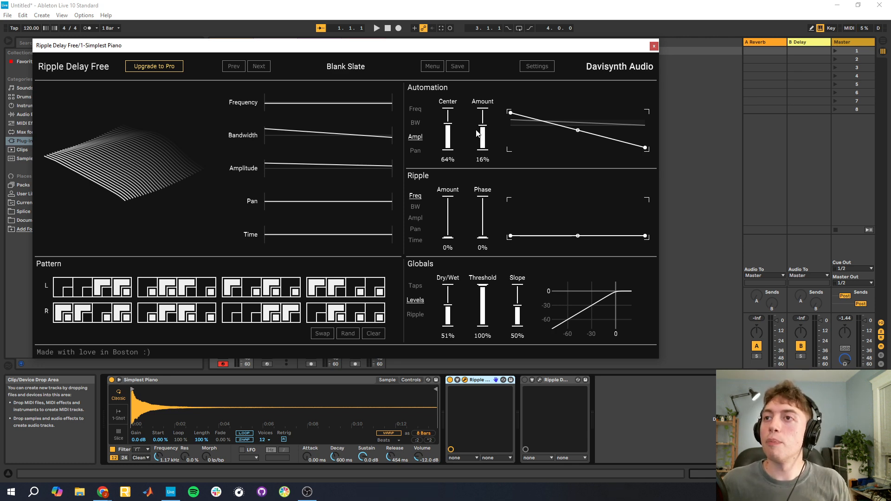
left_click_drag(453, 130, 448, 158)
left_click_drag(492, 124, 485, 96)
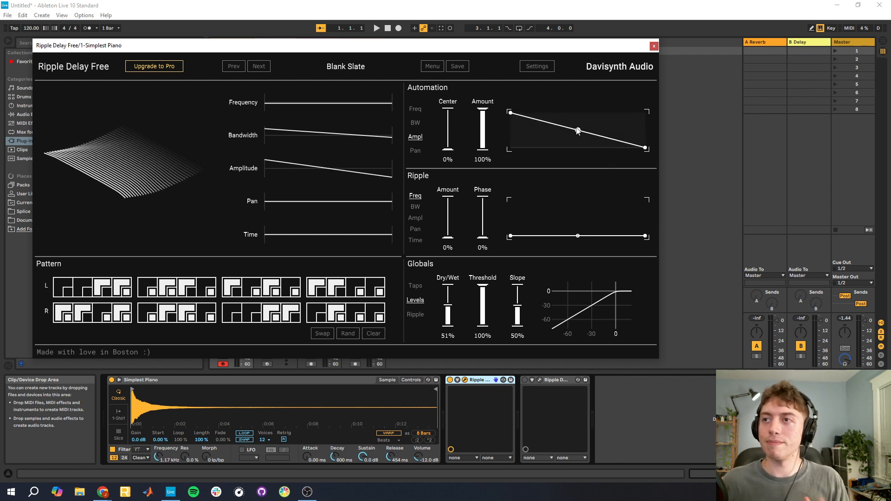
Step: Bend the amplitude automation curve upward for a slow decay, and bend it downward for a steep early decay
left_click_drag(578, 130, 578, 122)
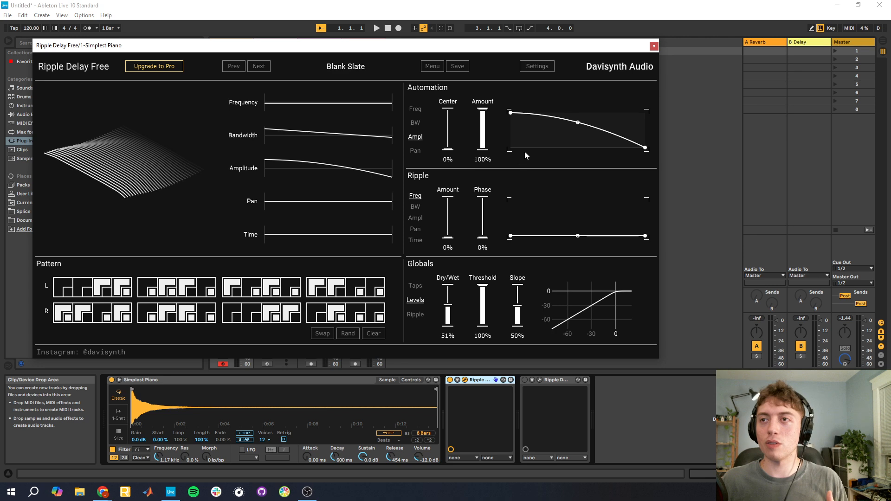
mouse_move(452, 144)
left_mouse_down()
mouse_move(453, 132)
mouse_move(449, 156)
left_mouse_up()
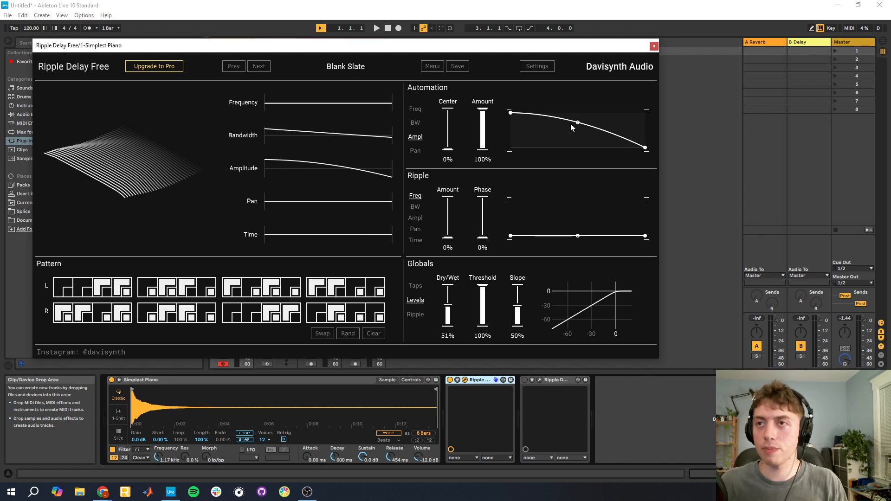
left_click_drag(577, 123, 570, 143)
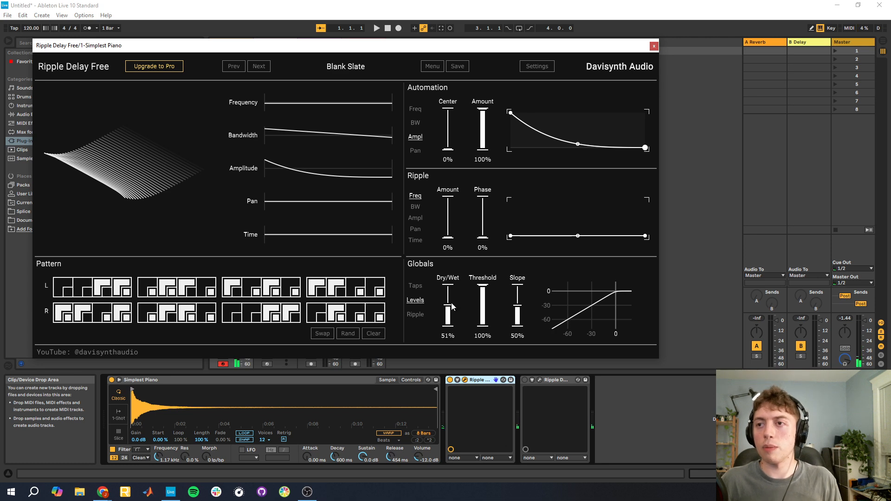
Step: Set the global Dry/Wet to 100%, bend the amplitude curve upward, and reset it to a straight decline
left_click_drag(453, 308, 450, 228)
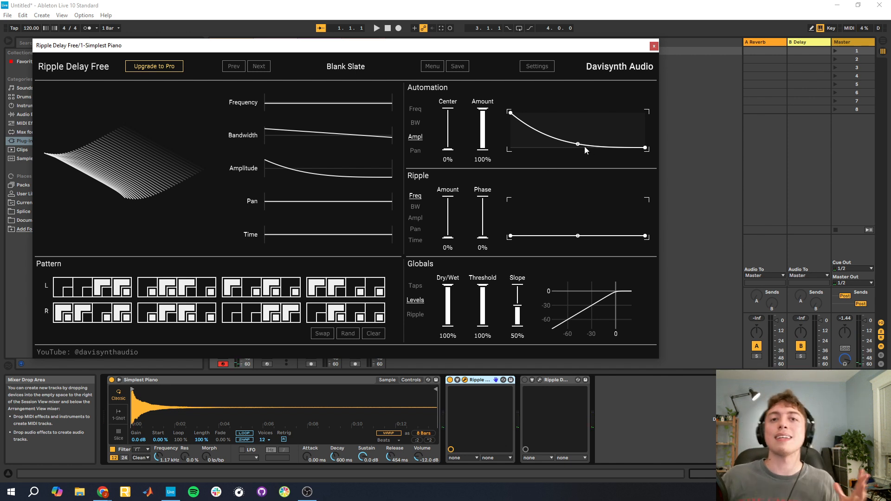
left_click_drag(578, 143, 595, 117)
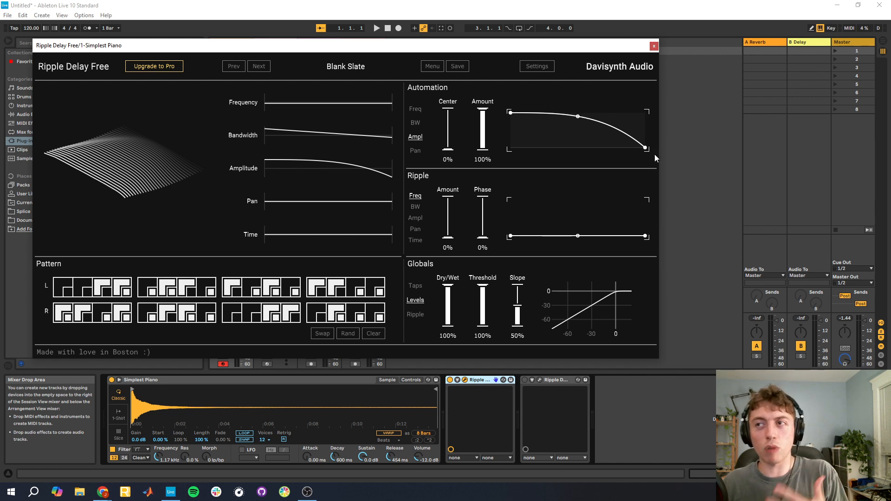
mouse_move(579, 119)
left_mouse_down()
mouse_move(578, 132)
mouse_move(581, 124)
left_mouse_up()
double_click(579, 121)
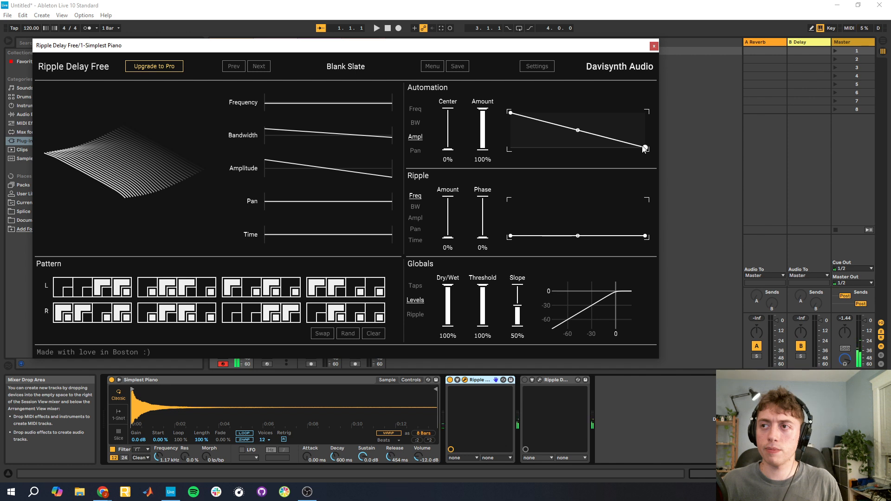
Step: Reshape the amplitude curve to hold at maximum, drop vertically just before the middle, and rise in a curve to maximum at the end
left_click_drag(644, 147, 564, 103)
left_click_drag(588, 133, 566, 152)
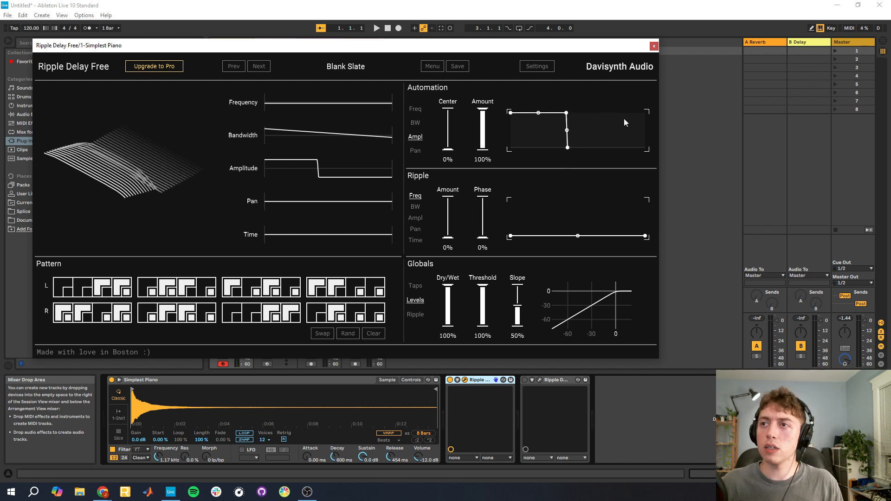
left_click_drag(634, 118, 658, 96)
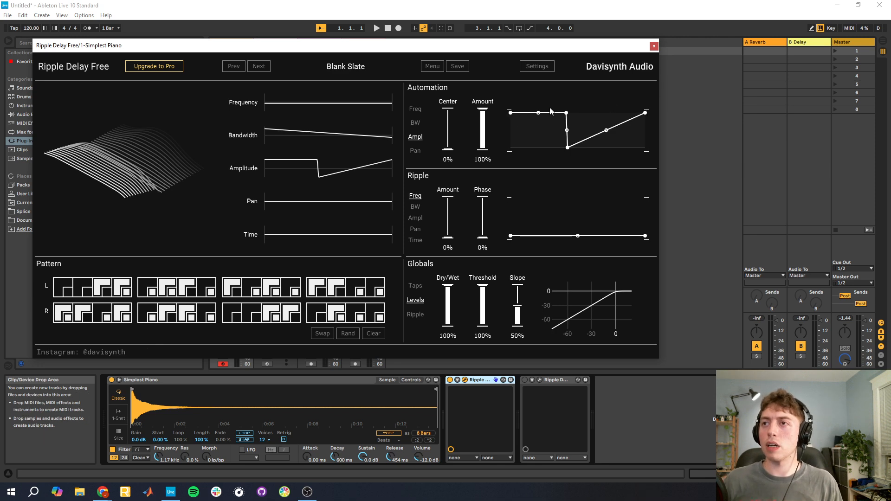
left_click_drag(606, 134, 610, 141)
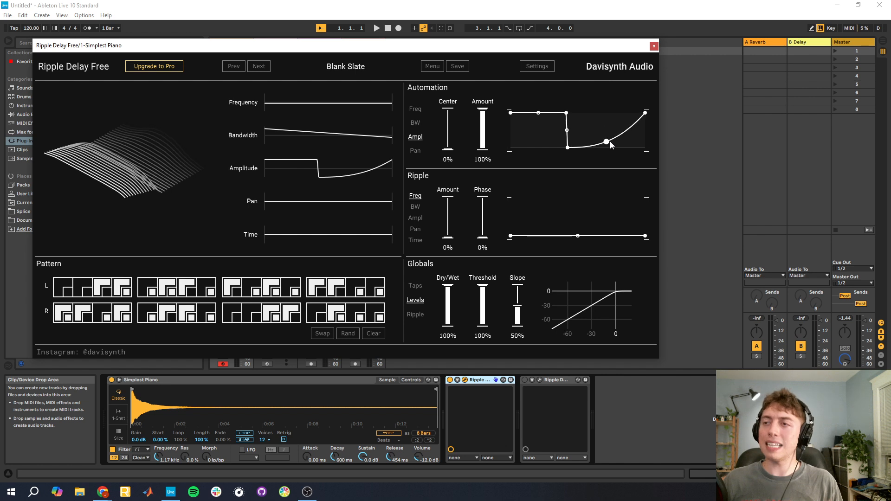
Step: Move the amplitude curve's drop earlier, straighten its rise, and stretch its minimum to the middle of the graph
left_click_drag(566, 113, 542, 113)
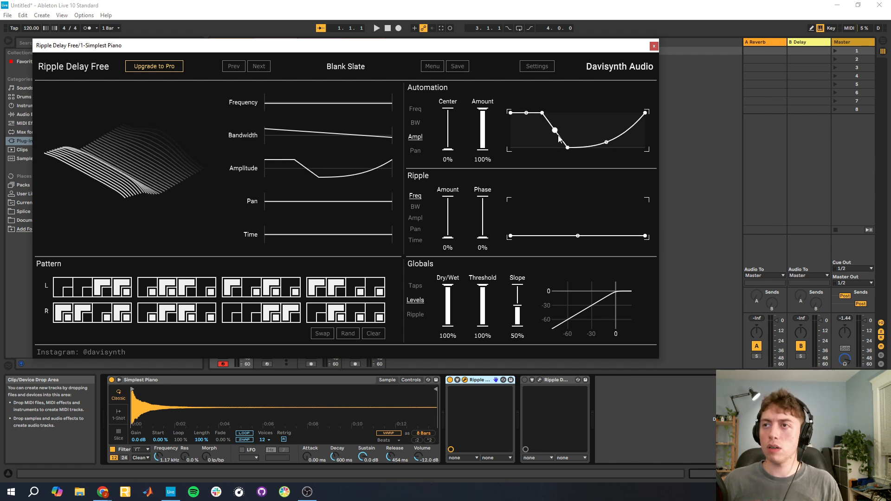
left_click_drag(567, 148, 537, 152)
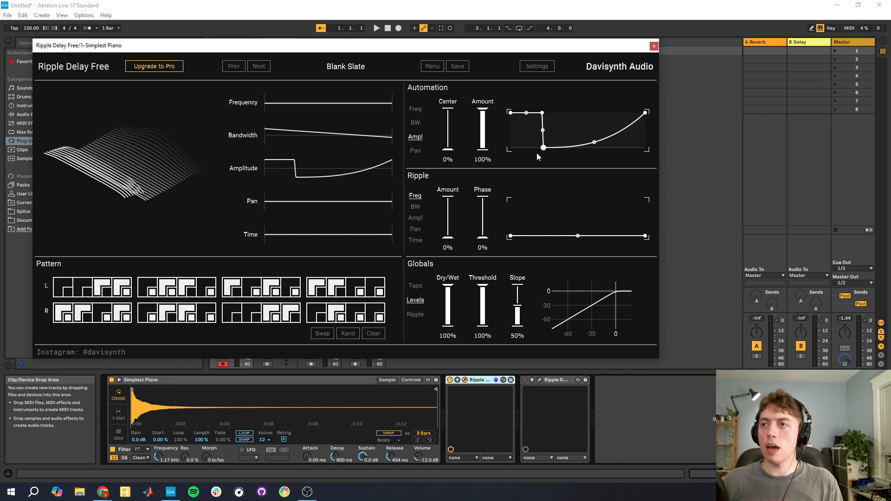
left_click_drag(593, 146, 594, 134)
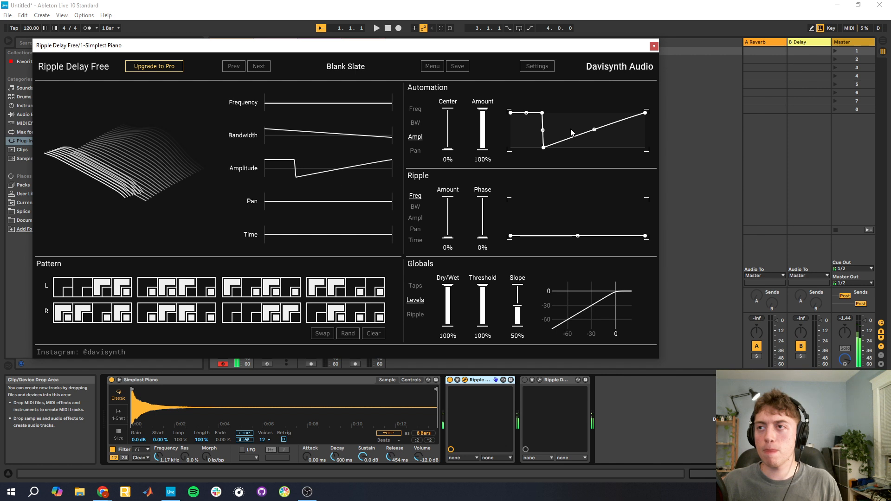
left_click_drag(544, 147, 579, 148)
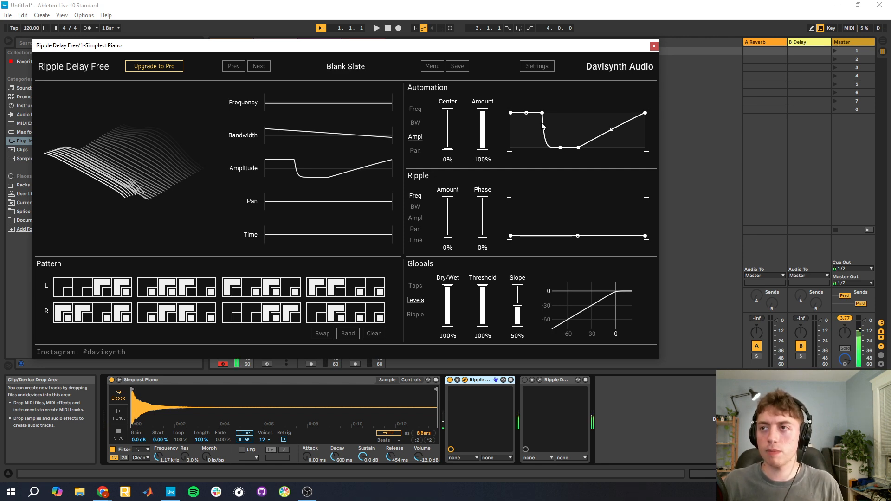
Step: Lower the amplitude curve's end point to slightly above mid-level, round the final rise, and nudge the start of the drop slightly earlier
left_click_drag(646, 113, 651, 130)
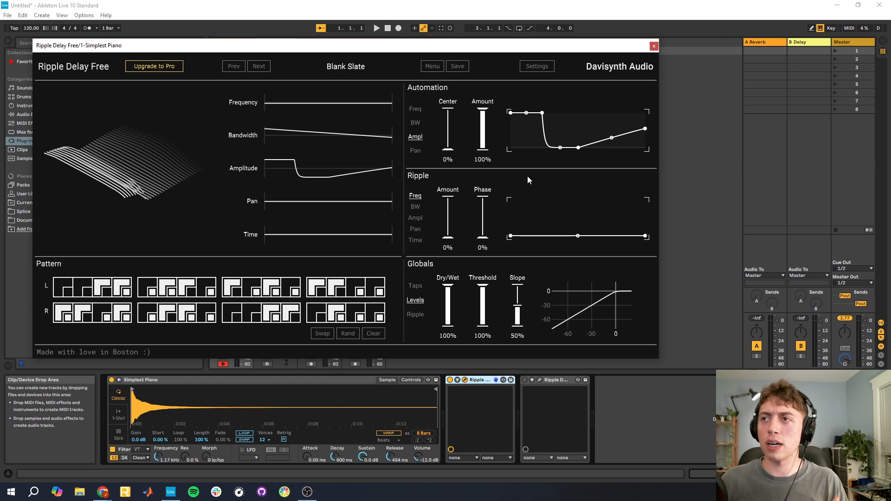
left_click_drag(610, 139, 648, 129)
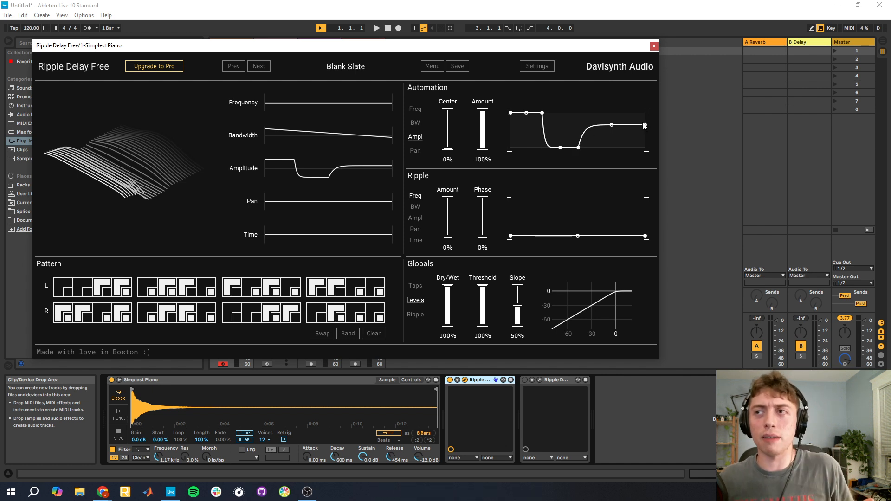
left_click_drag(620, 127, 614, 129)
left_click_drag(541, 112, 540, 106)
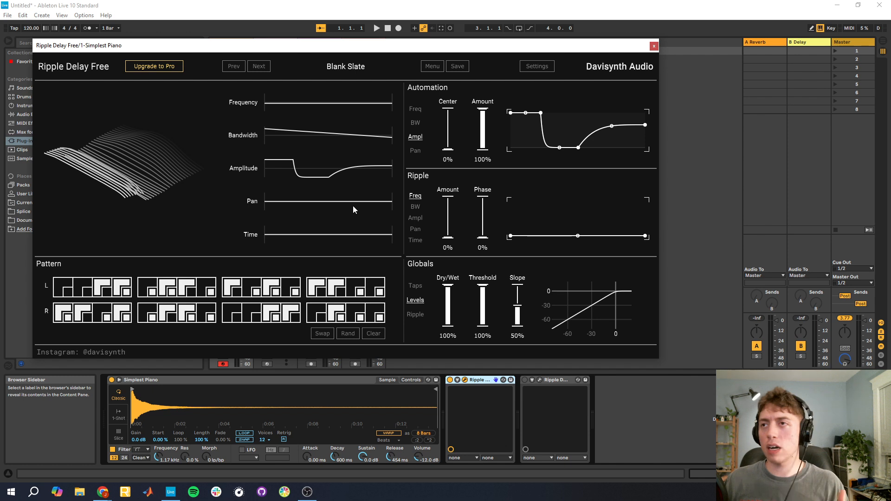
Step: Start the amplitude curve's drop earlier, extend its minimum past the middle, and straighten the drop before softening it into a rounded fall
left_click_drag(541, 112, 530, 114)
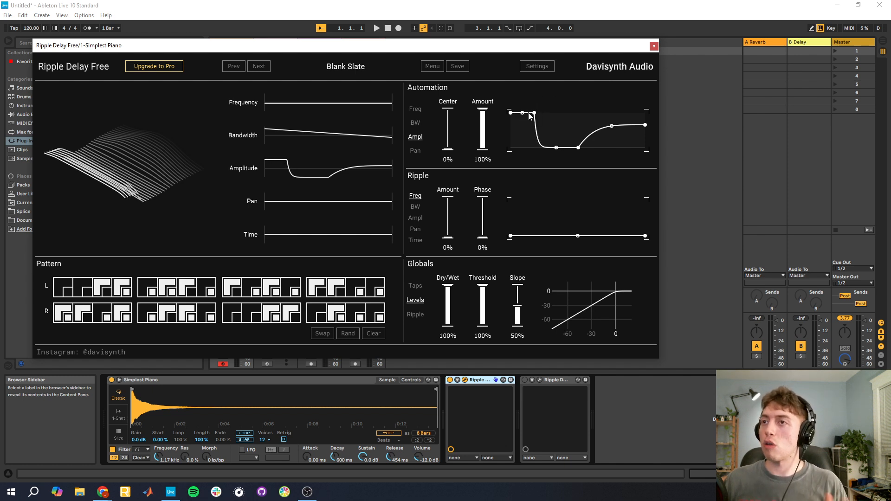
left_click_drag(578, 147, 592, 149)
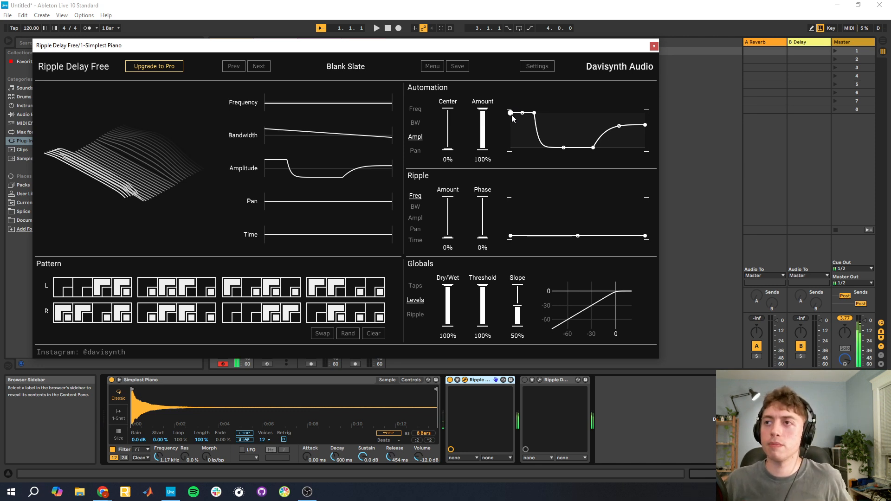
left_click_drag(565, 148, 567, 132)
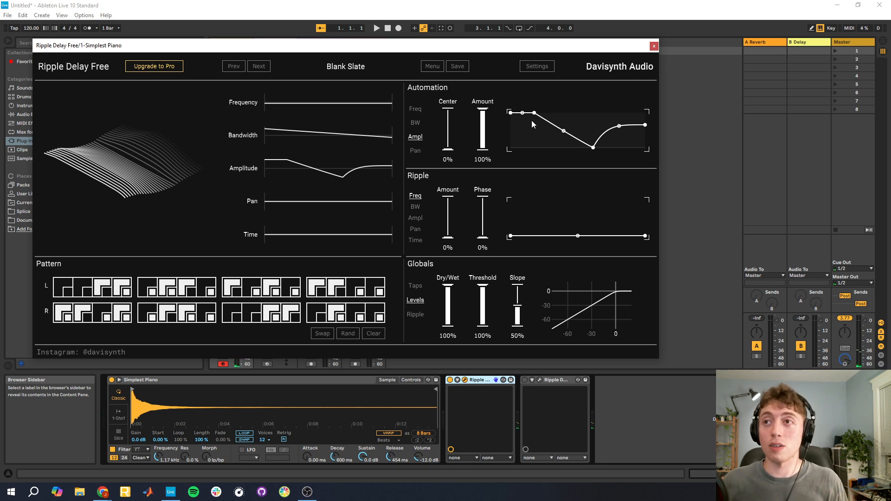
left_click_drag(559, 130, 558, 150)
Step: Set the frequency automation to Center 0% and Amount 100%, and shape its curve to fall to an early minimum and rise to maximum
left_click(416, 109)
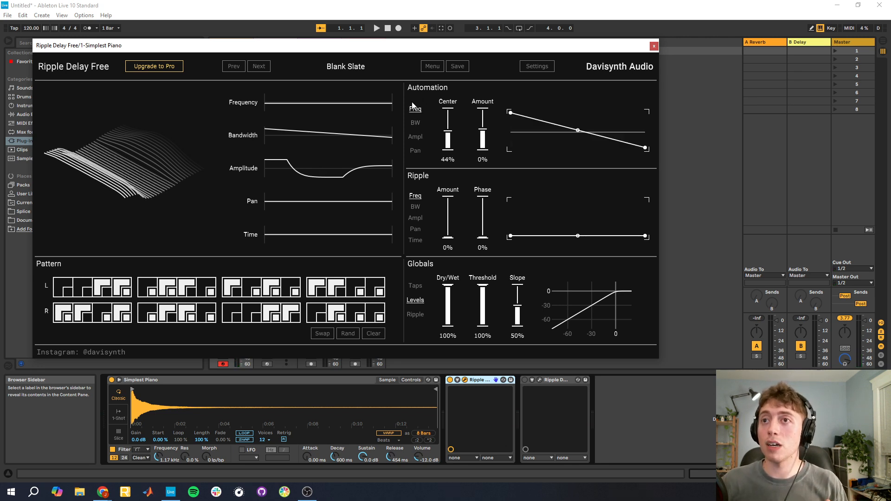
left_click_drag(453, 134, 489, 112)
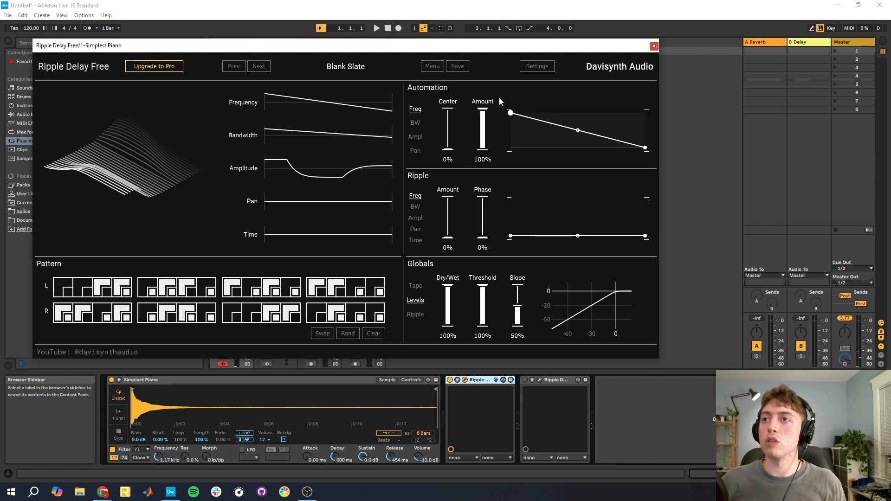
left_click_drag(542, 141, 544, 158)
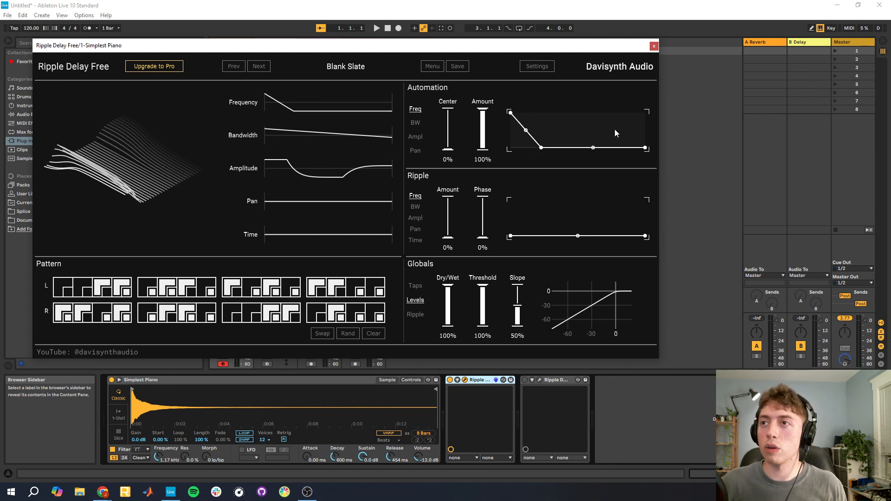
left_click_drag(615, 129, 659, 101)
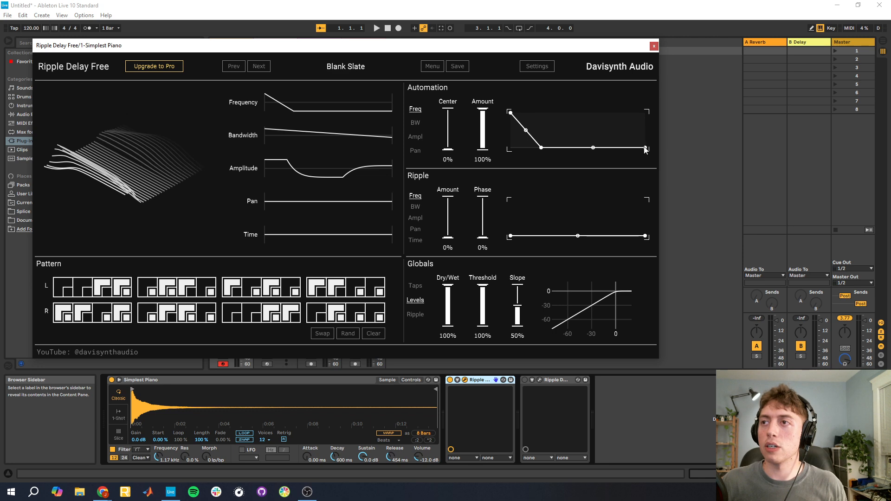
Step: Remove the amplitude curve's two inner points, lower its end to minimum, and bow the single decline upward
left_click(417, 137)
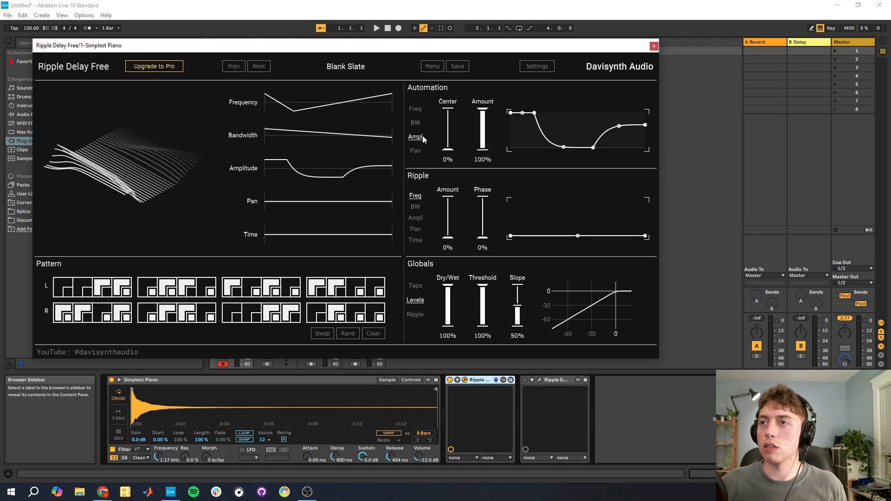
double_click(593, 148)
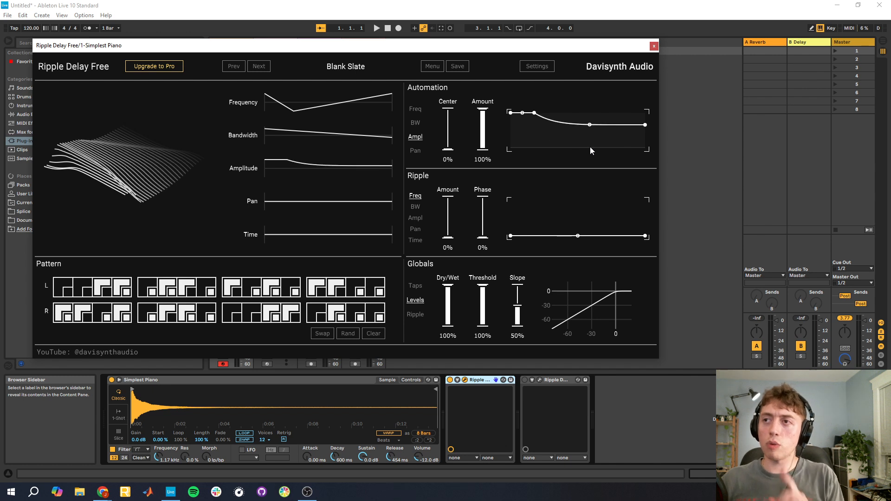
double_click(535, 113)
left_click_drag(649, 128, 666, 147)
left_click_drag(581, 129, 583, 120)
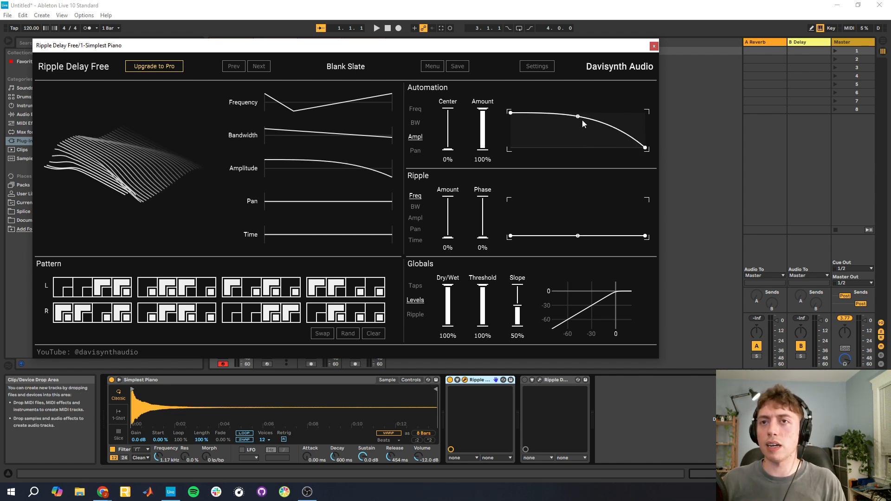
Step: Move the frequency automation curve's minimum to slightly past the middle of the graph
left_click(416, 123)
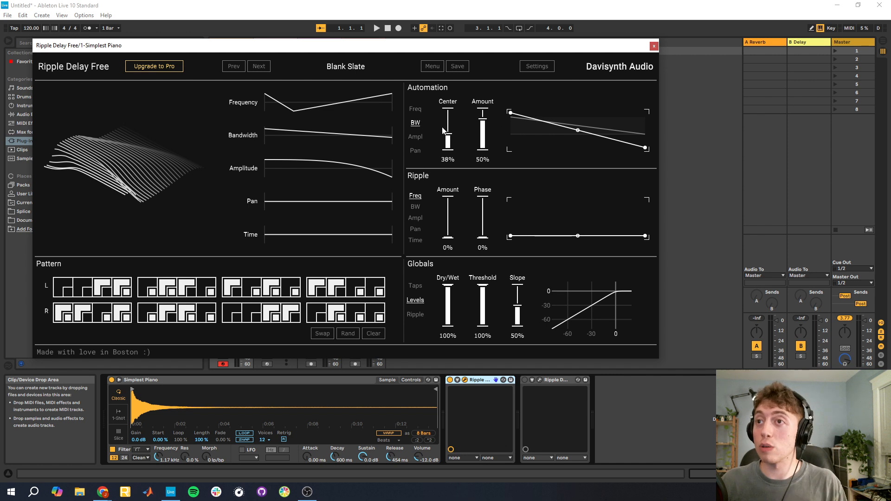
left_click(416, 109)
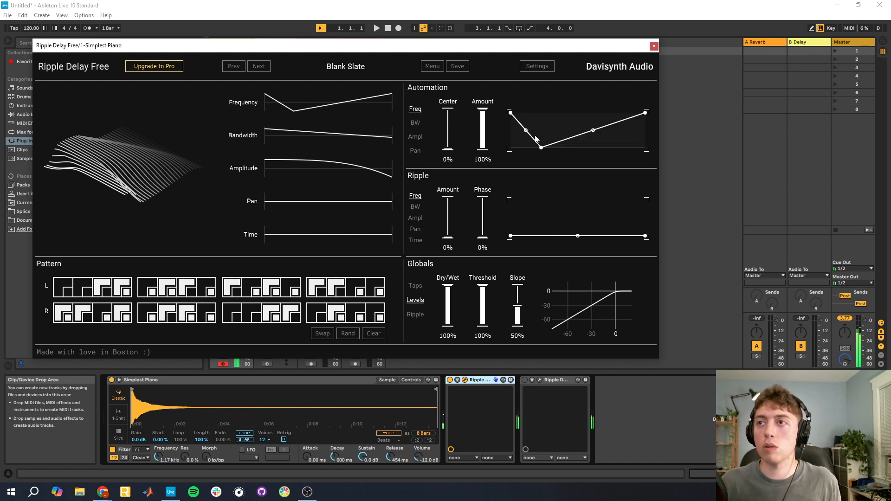
left_click_drag(541, 147, 587, 165)
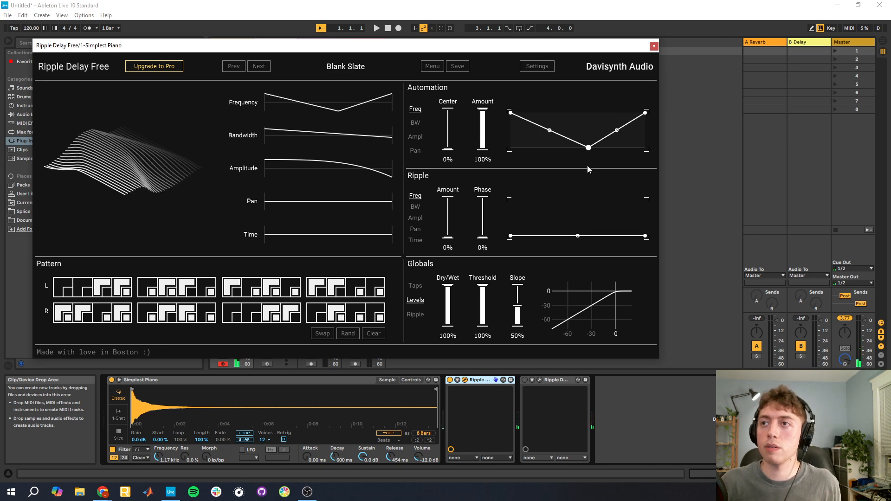
Step: Set the bandwidth automation to Center 0% and Amount 100%, and flatten its curve to nearly level around the middle of the range
left_click(416, 122)
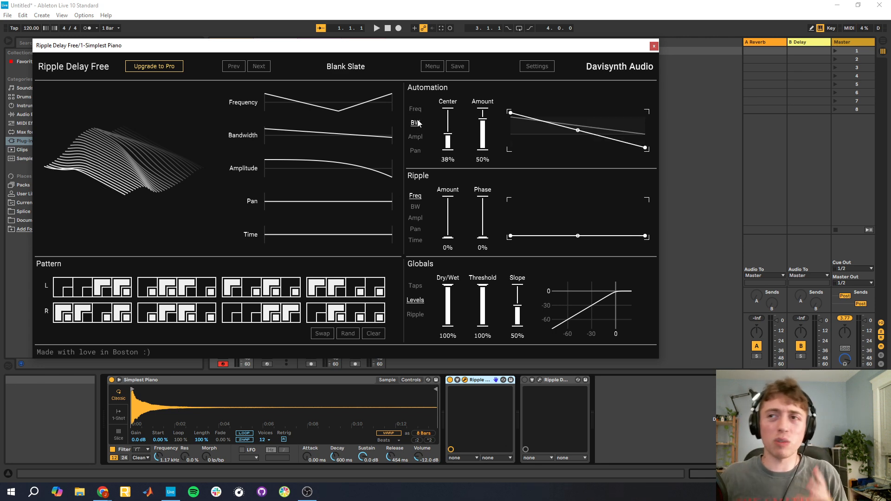
left_click_drag(448, 140, 448, 153)
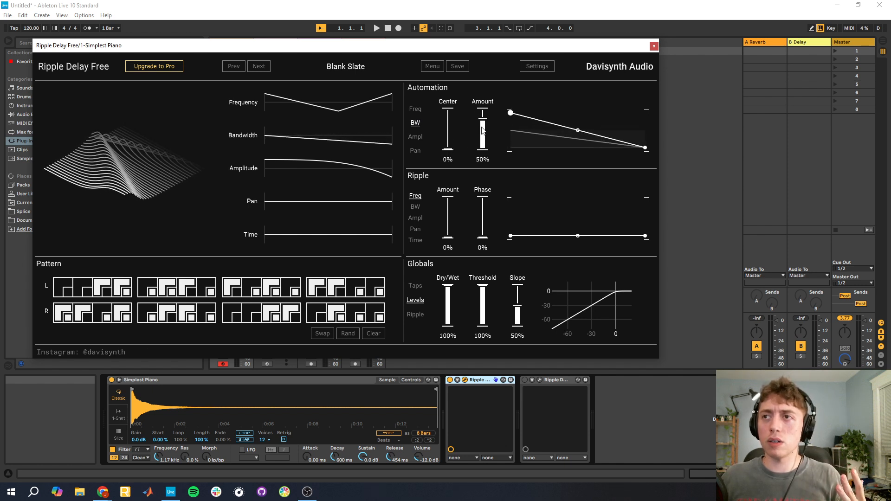
left_click_drag(482, 122, 482, 83)
left_click_drag(511, 116, 511, 126)
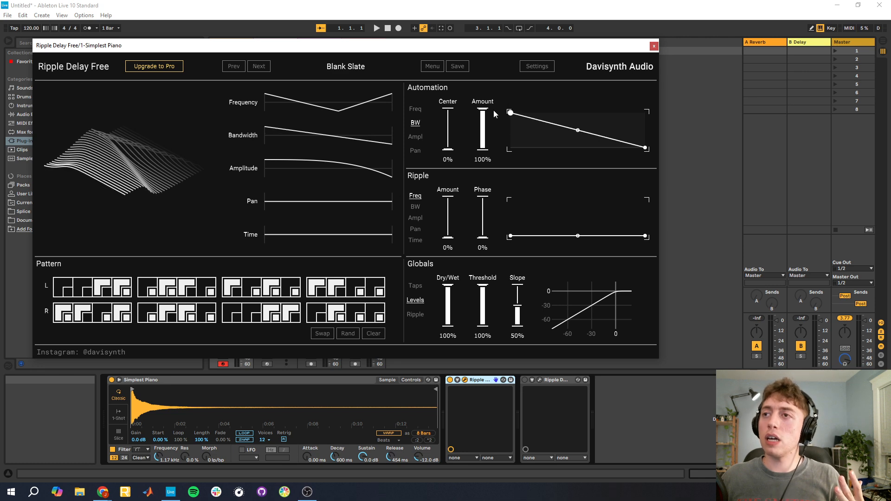
left_click_drag(646, 148, 663, 125)
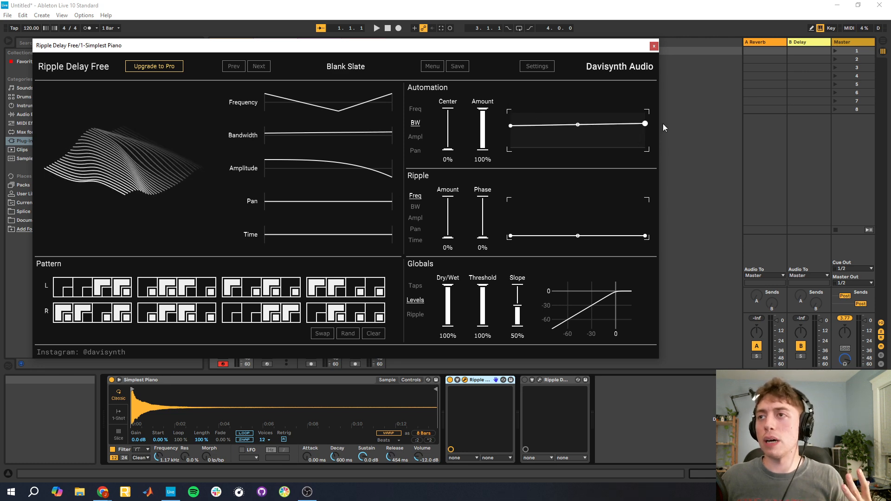
left_click_drag(511, 126, 510, 133)
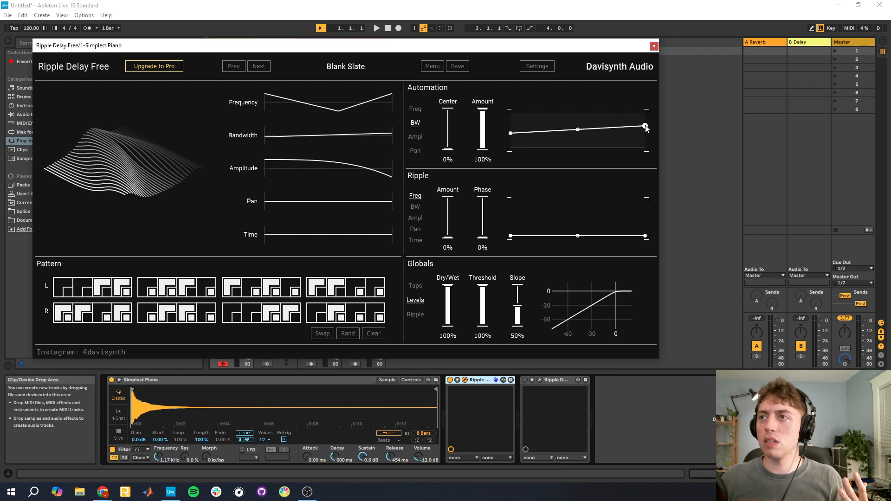
left_click_drag(646, 126, 650, 132)
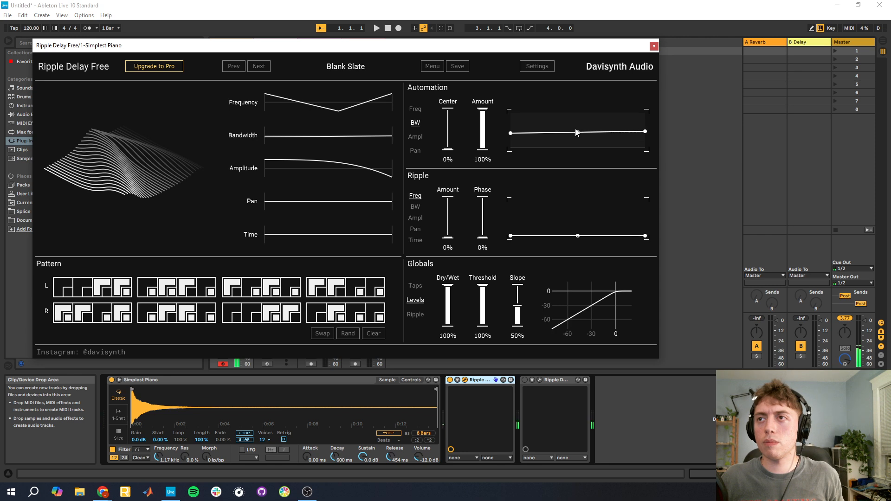
Step: Bow both the falling and rising segments of the frequency automation curve upward
left_click(416, 109)
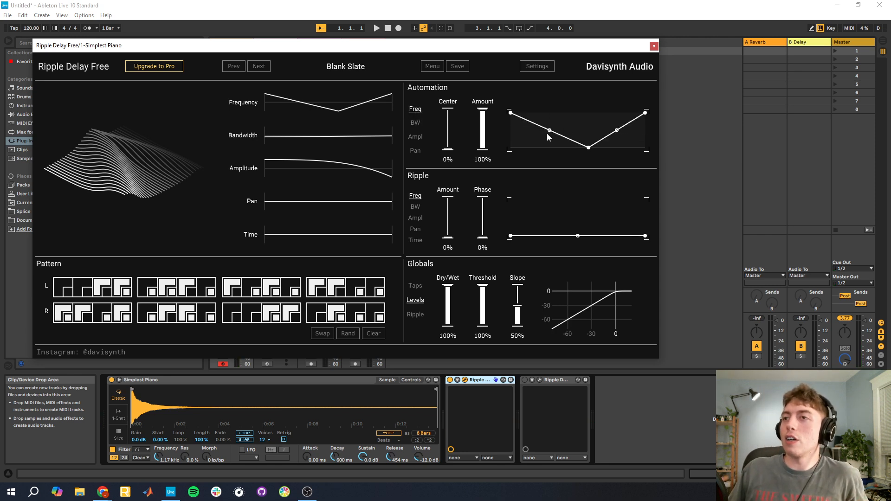
left_click_drag(548, 132, 549, 116)
left_click_drag(625, 132, 616, 124)
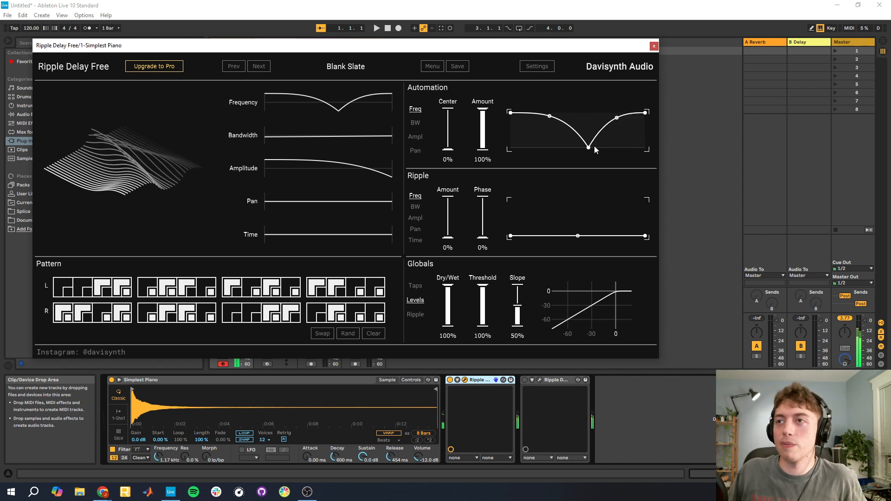
Step: Move the frequency curve's minimum earlier, add a mid-level point with a rounded final rise, and straighten the initial fall
left_click_drag(590, 147, 550, 148)
double_click(597, 132)
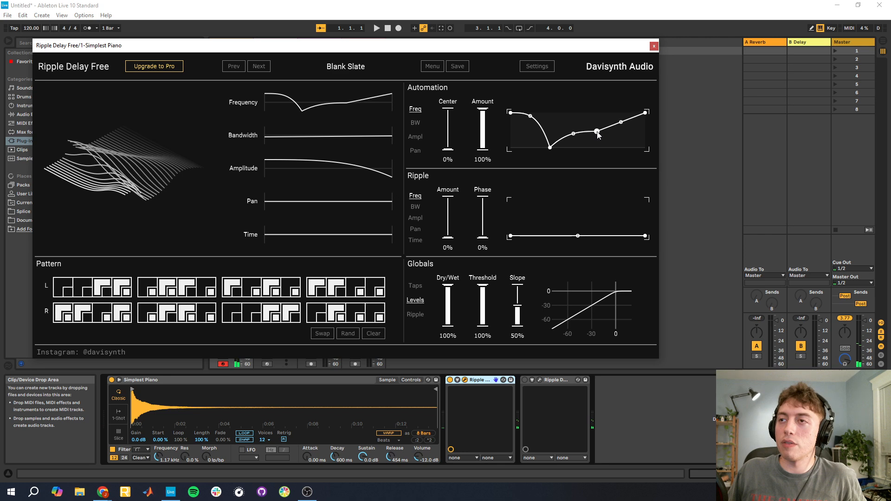
left_click_drag(597, 132, 621, 113)
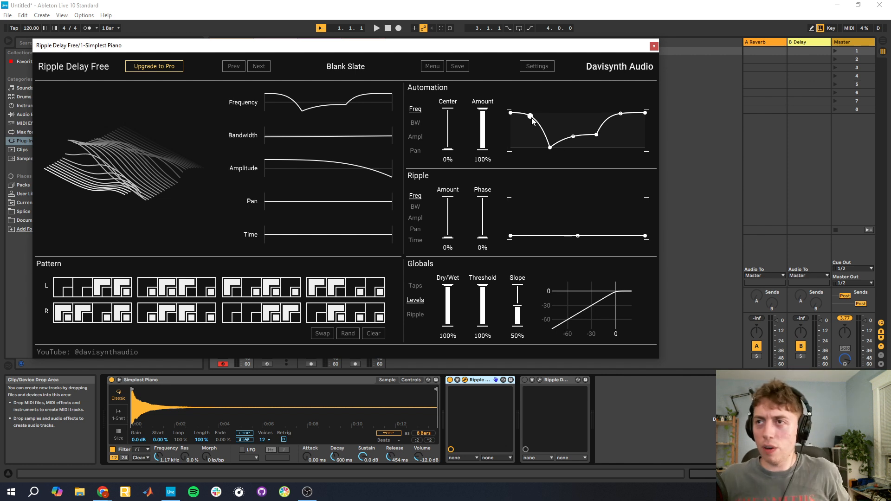
left_click_drag(531, 117, 531, 134)
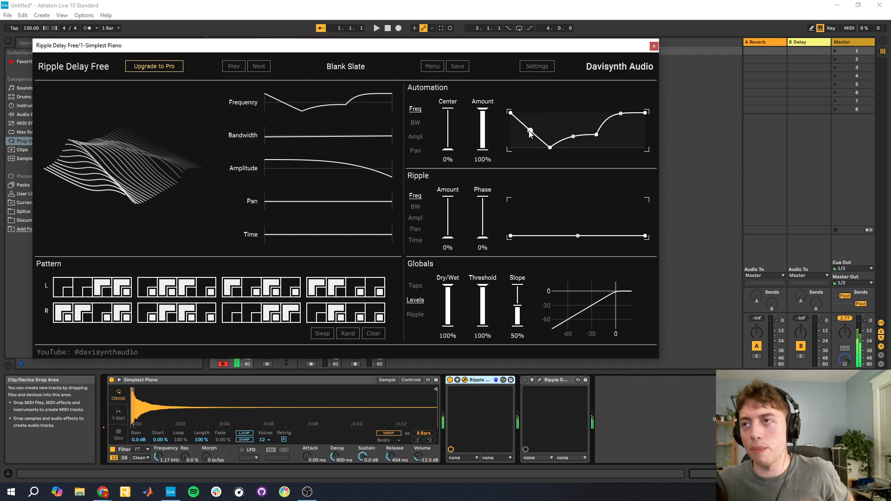
left_click_drag(596, 135, 578, 131)
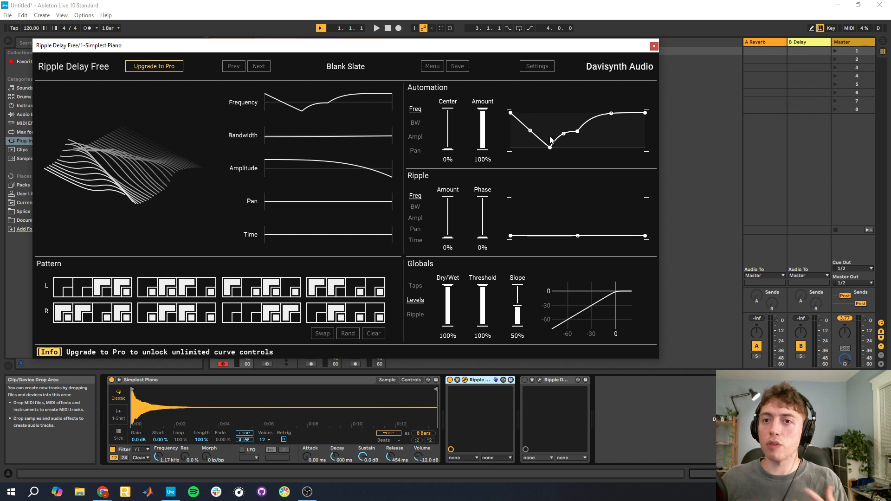
Step: Reshape the frequency curve to rise steeply from minimum to an early peak, decay to mid-level at the middle, and end at minimum
left_click_drag(550, 148, 510, 148)
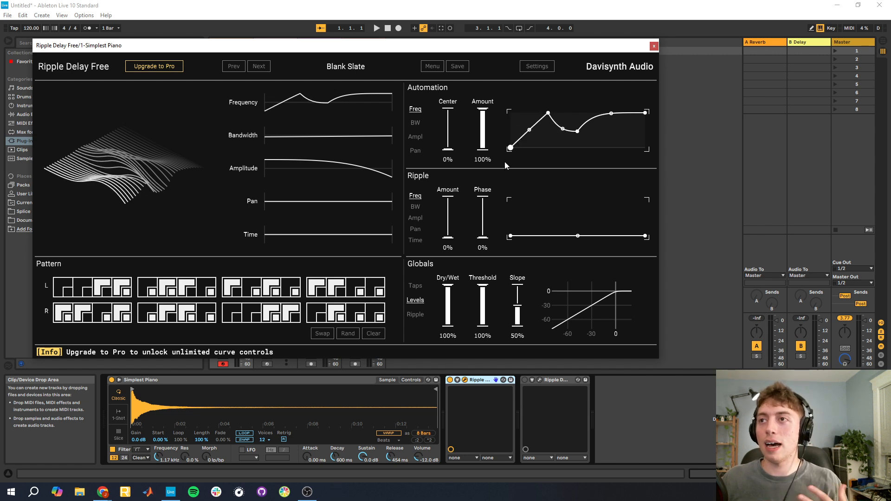
left_click_drag(549, 114, 521, 113)
left_click_drag(578, 132, 568, 113)
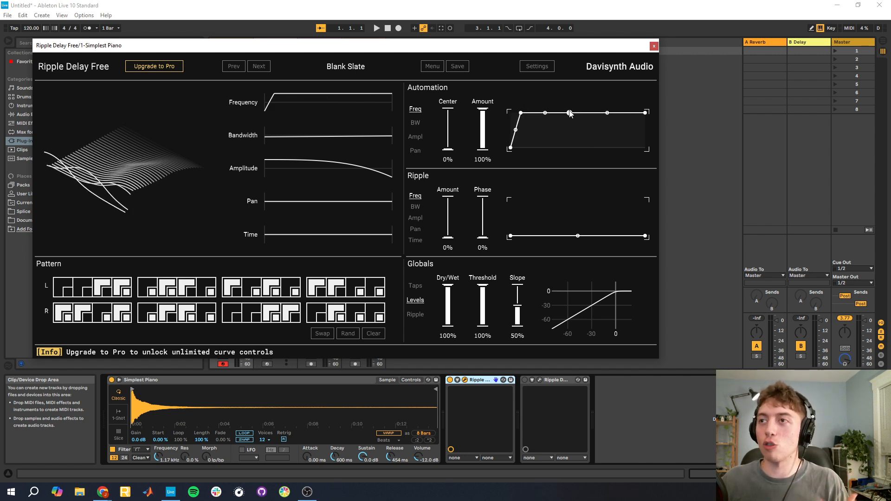
left_click_drag(645, 113, 645, 147)
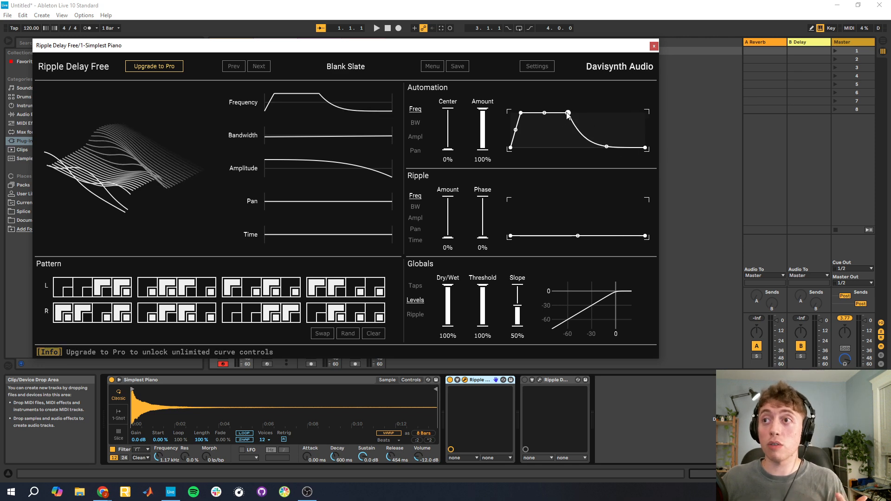
left_click_drag(568, 113, 577, 132)
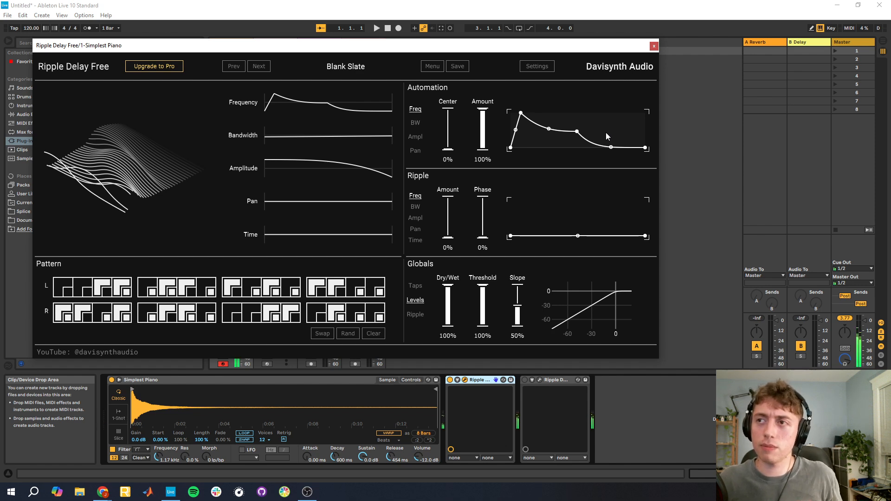
Step: Open the Ripple Delay Pro device and add alternating high and low points across its frequency automation curve
left_click(540, 380)
left_click_drag(609, 142, 610, 153)
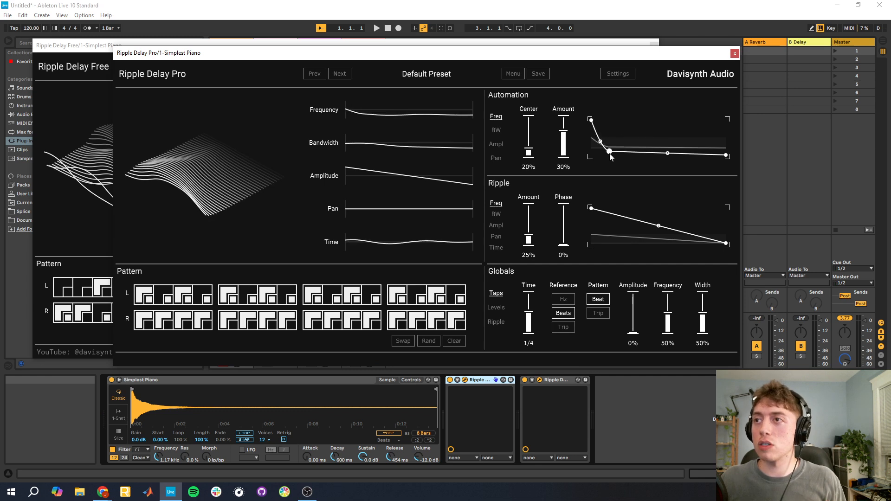
double_click(628, 122)
double_click(636, 142)
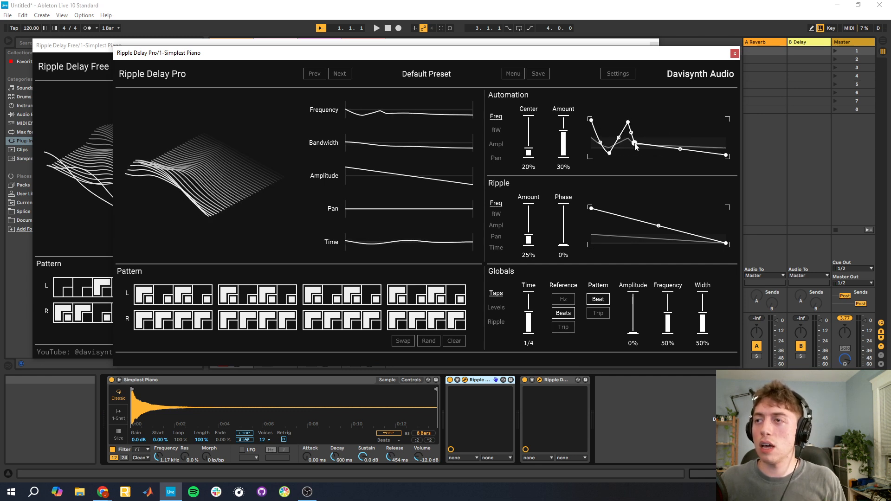
double_click(653, 128)
double_click(692, 149)
double_click(709, 135)
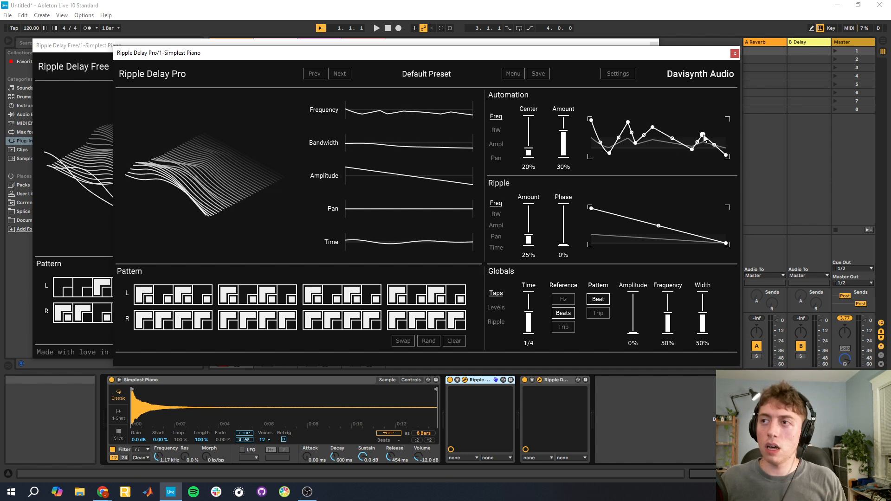
Step: Complete the frequency curve's zigzag with another dip and peak just past the middle, and close the Ripple Delay Pro window
double_click(669, 152)
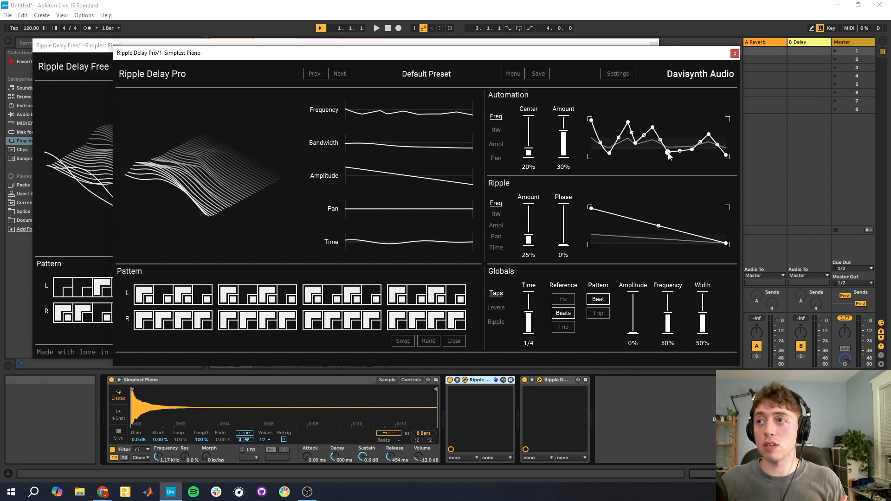
mouse_move(693, 150)
left_mouse_down()
mouse_move(683, 129)
mouse_move(696, 149)
left_mouse_up()
double_click(696, 143)
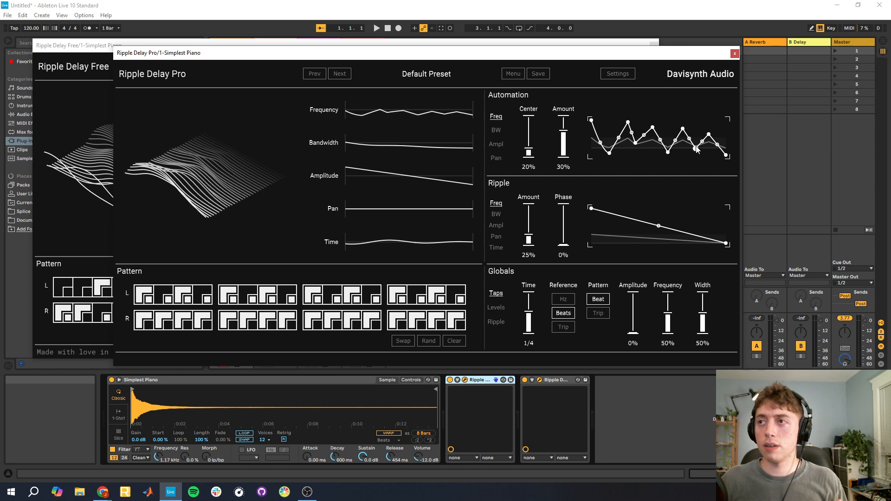
left_click(734, 55)
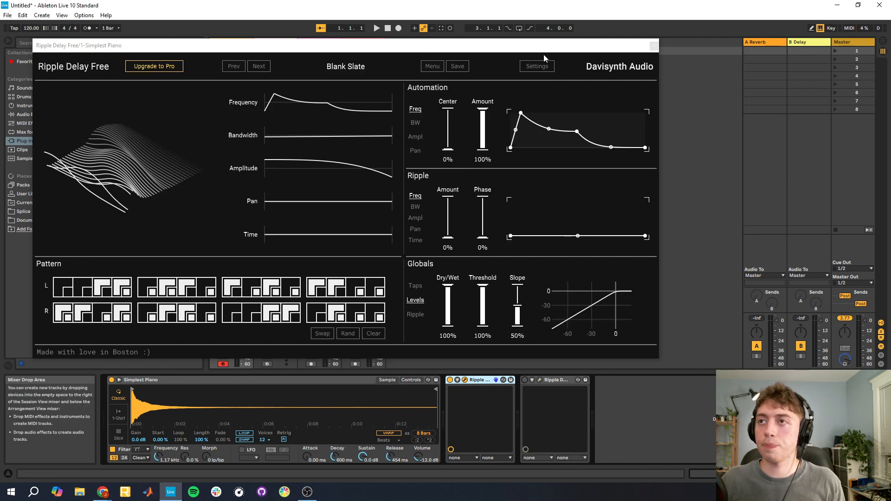
Step: Reshape the bandwidth automation curve to rise from minimum to a high point about a third across, and fall back to minimum
left_click_drag(545, 48, 579, 49)
left_click(453, 122)
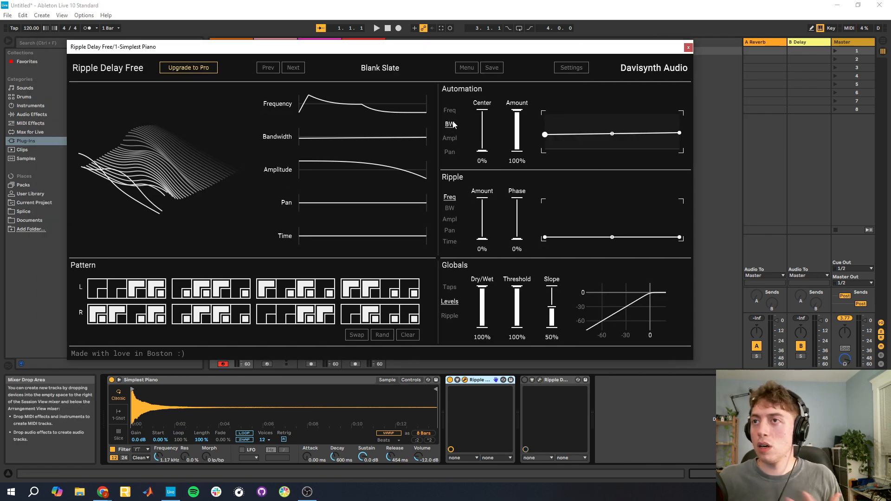
left_click_drag(583, 128, 539, 156)
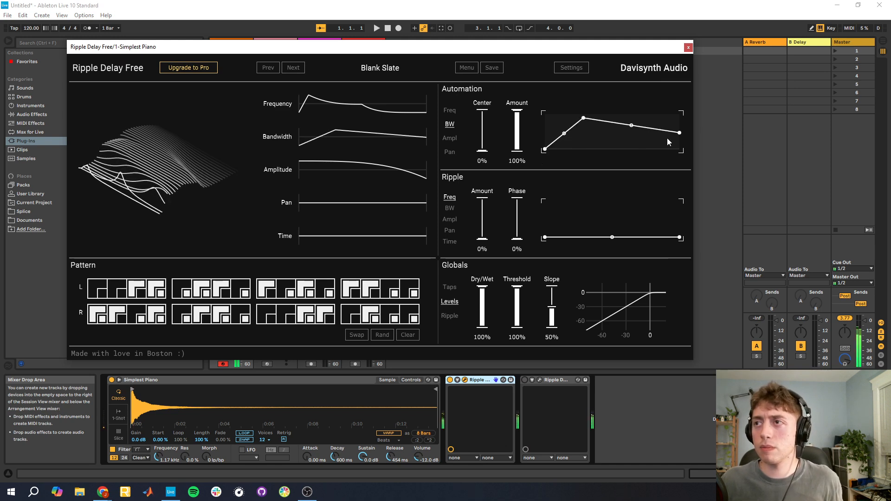
left_click_drag(681, 134, 684, 156)
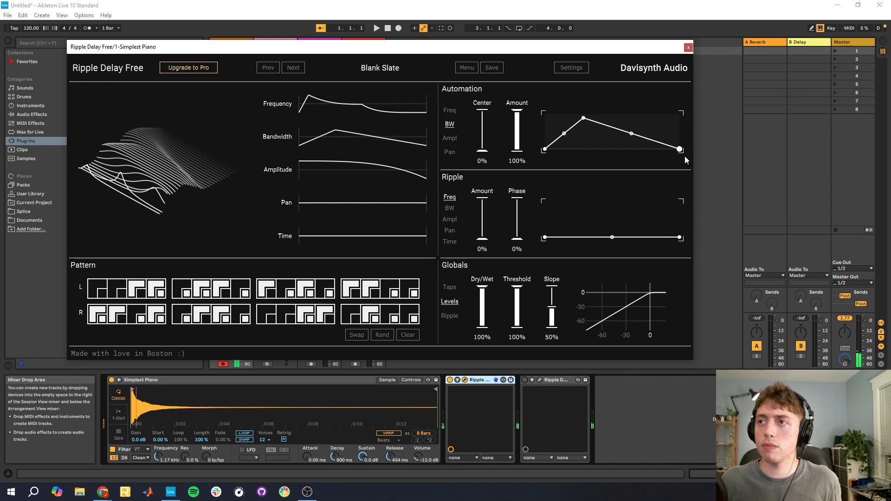
Step: Set the pan automation amount to 65% and shape its curve as a straight rise from minimum to maximum
left_click(452, 152)
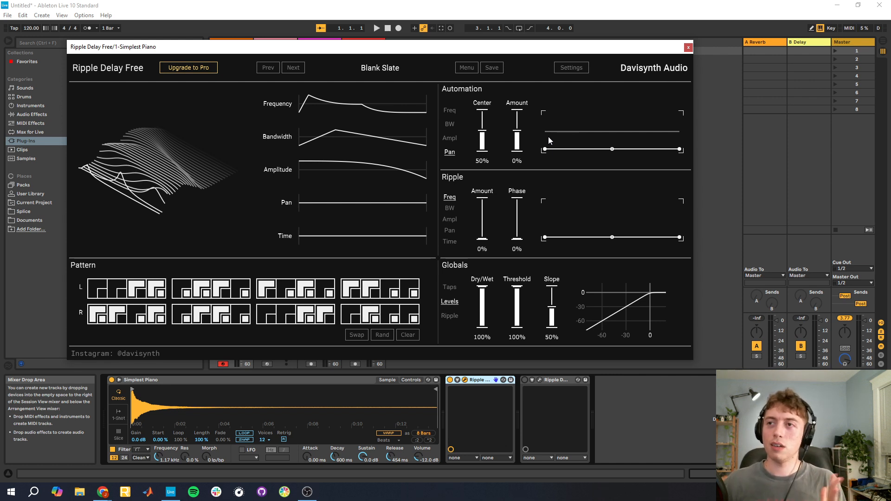
left_click_drag(522, 131, 482, 137)
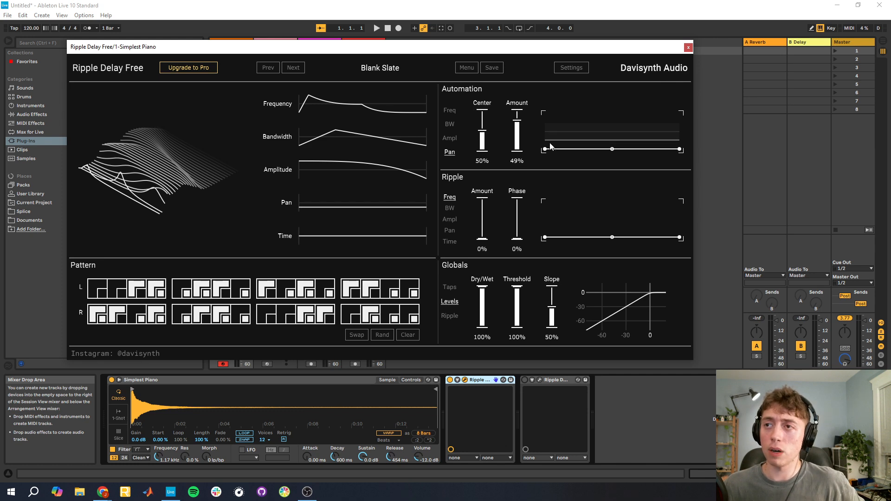
left_click_drag(518, 139, 520, 113)
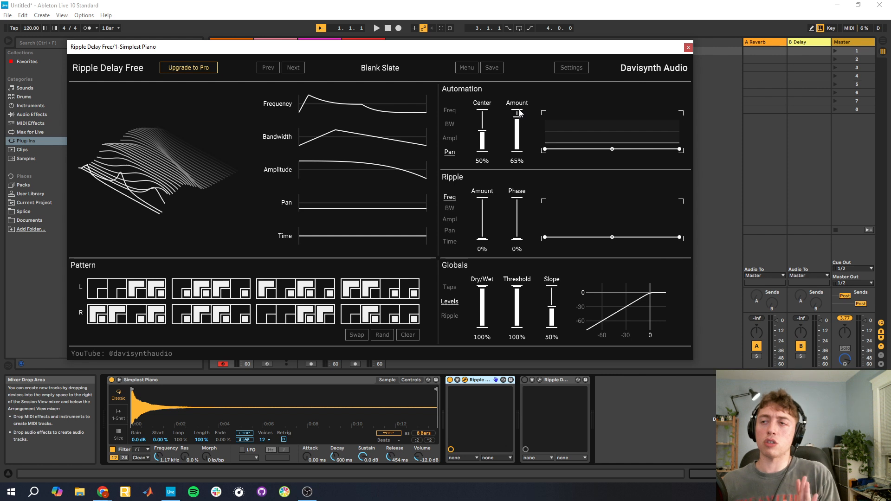
left_click_drag(680, 149, 697, 90)
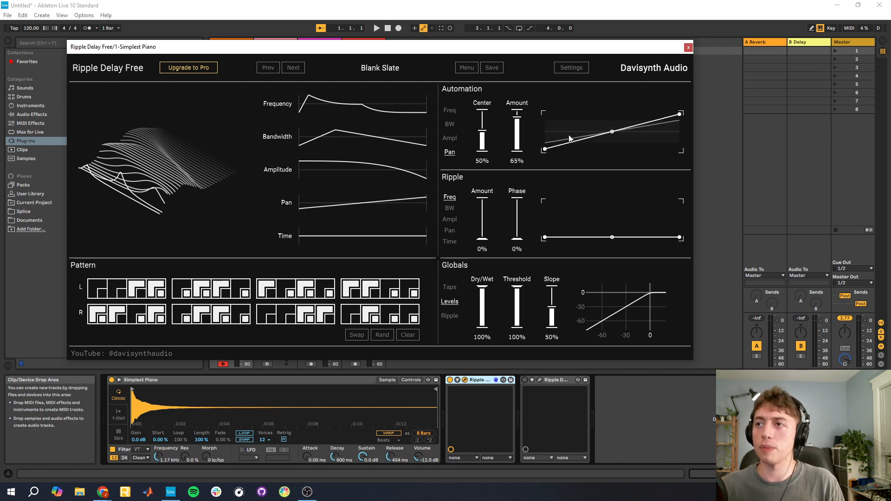
left_click_drag(545, 149, 513, 159)
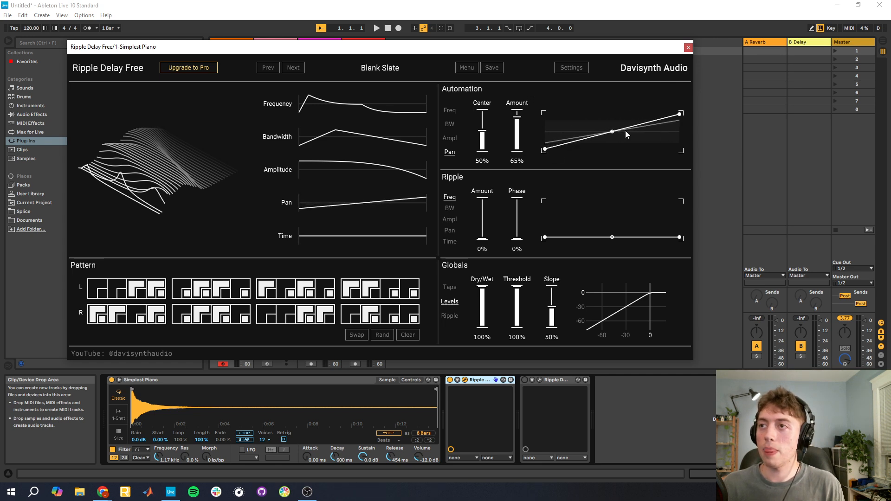
left_click_drag(626, 135, 678, 117)
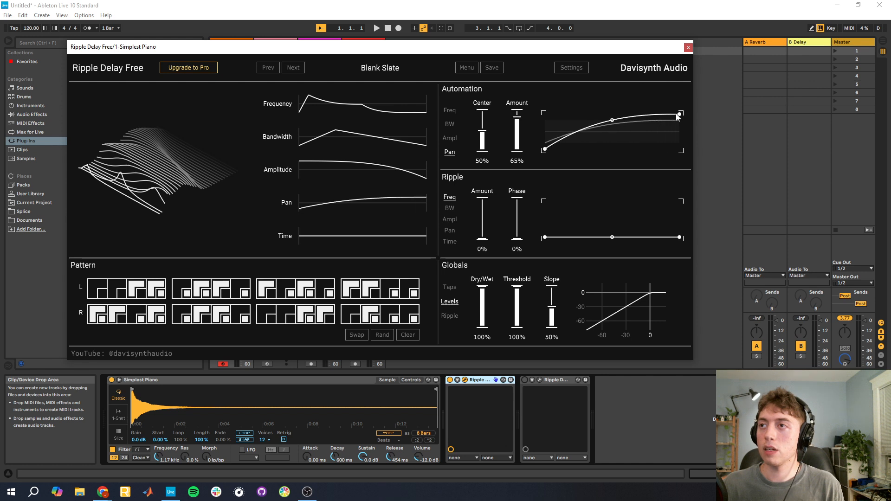
double_click(617, 119)
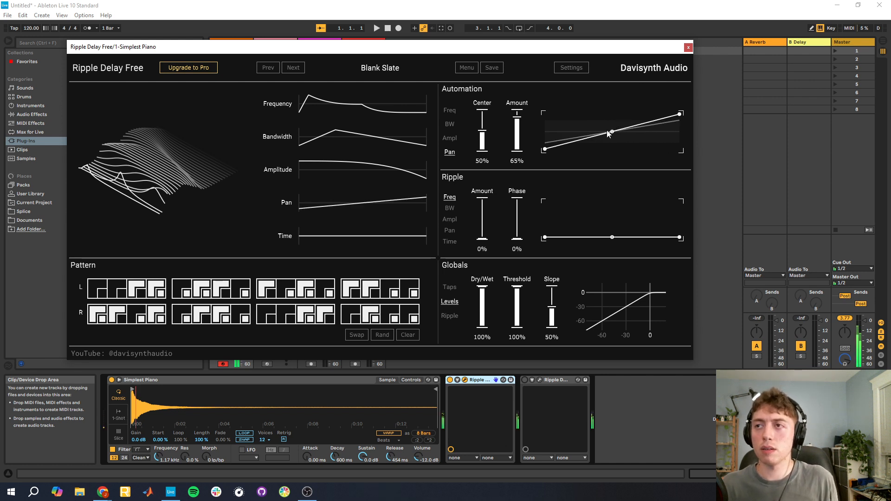
Step: Clear the pattern and activate the large upper tap on every step in both the L and R rows
left_click(99, 283)
left_click(114, 285)
left_click(103, 293)
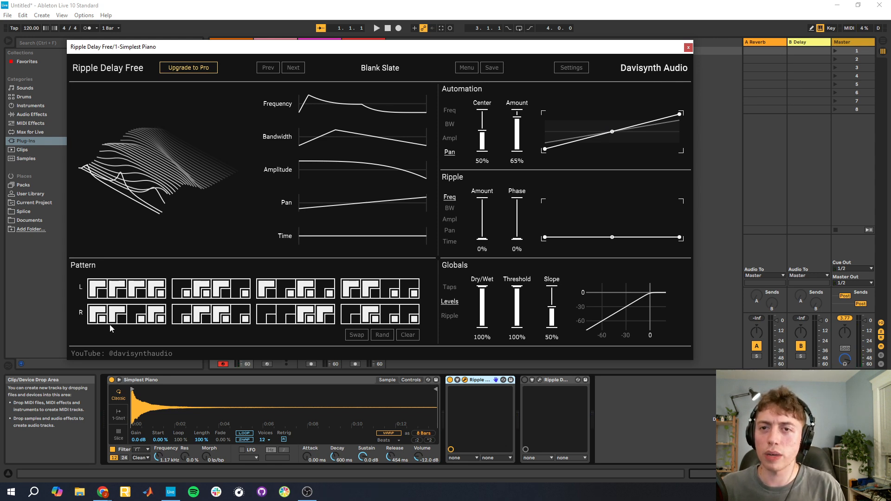
left_click(408, 335)
mouse_move(99, 288)
left_mouse_down()
mouse_move(416, 289)
mouse_move(355, 292)
left_mouse_up()
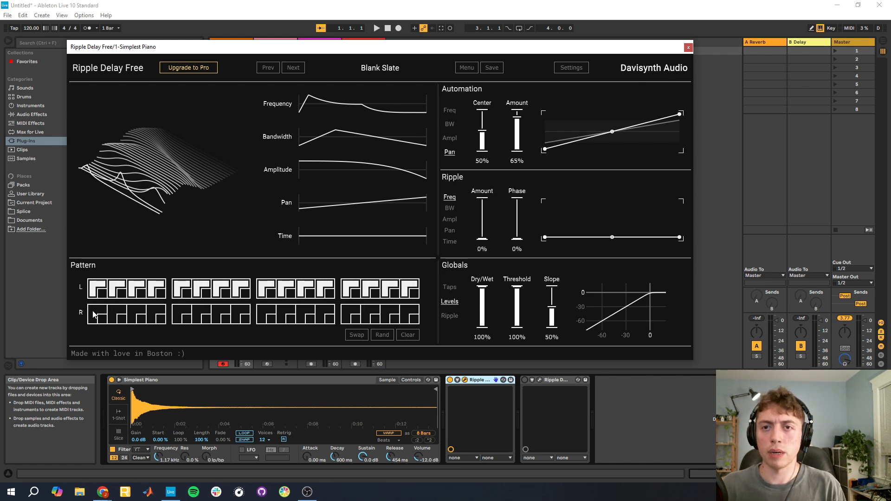
mouse_move(94, 314)
left_mouse_down()
mouse_move(313, 315)
mouse_move(411, 326)
mouse_move(353, 319)
left_mouse_up()
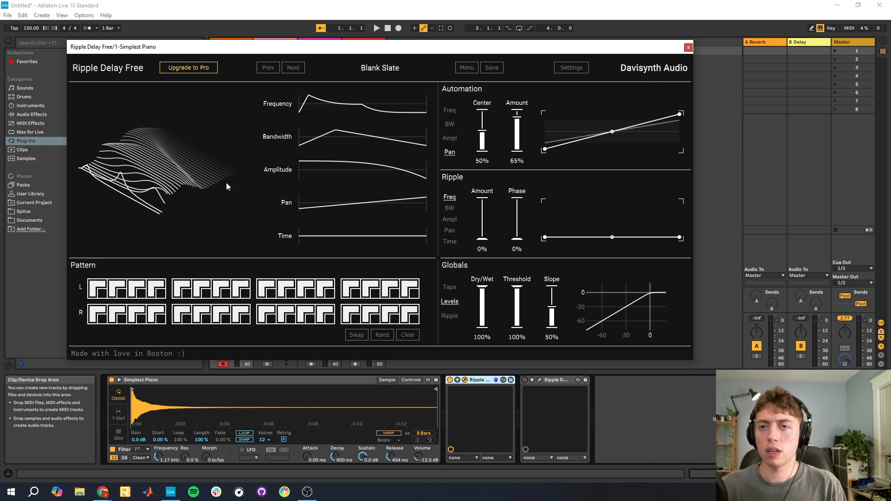
Step: Set the pan amount to 100% and add an early peak and a dip before the middle, with rounded segments around the dip
left_click_drag(517, 118, 514, 82)
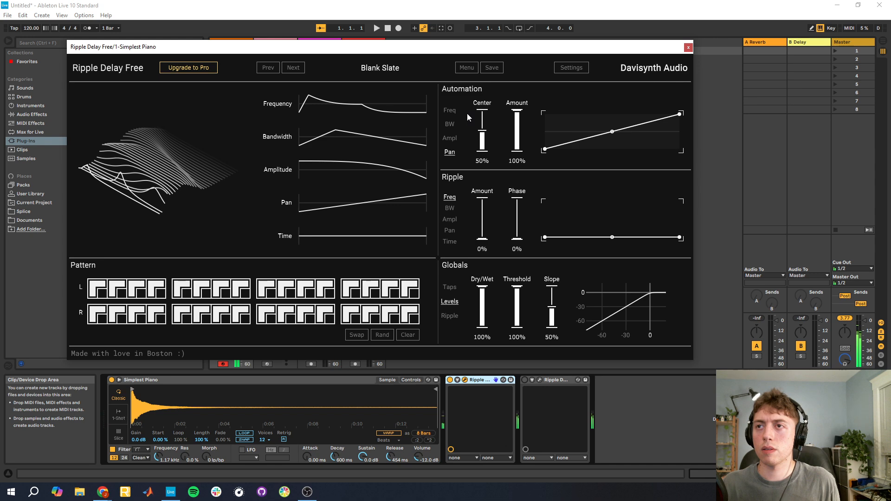
mouse_move(565, 124)
left_mouse_down()
mouse_move(568, 114)
mouse_move(589, 173)
left_mouse_up()
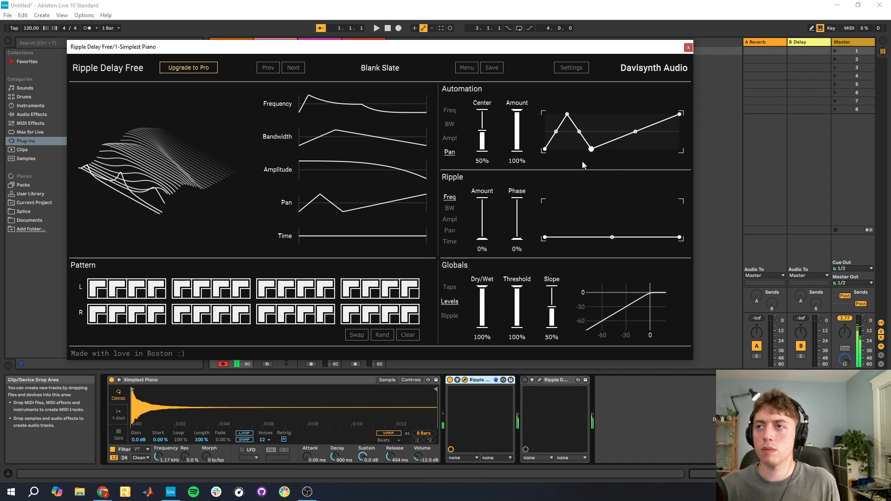
left_click_drag(636, 131, 635, 118)
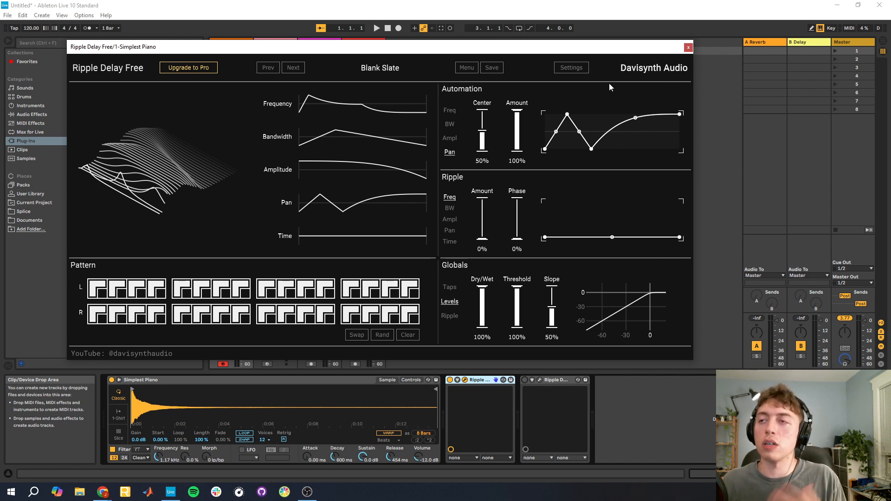
left_click_drag(582, 132, 602, 143)
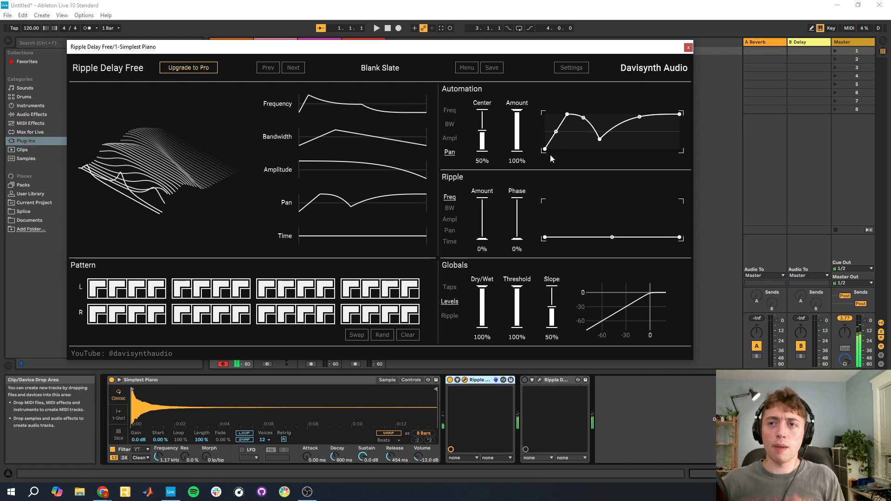
Step: Reset the pan automation amount to 0% and randomize the pattern repeatedly
left_click(385, 336)
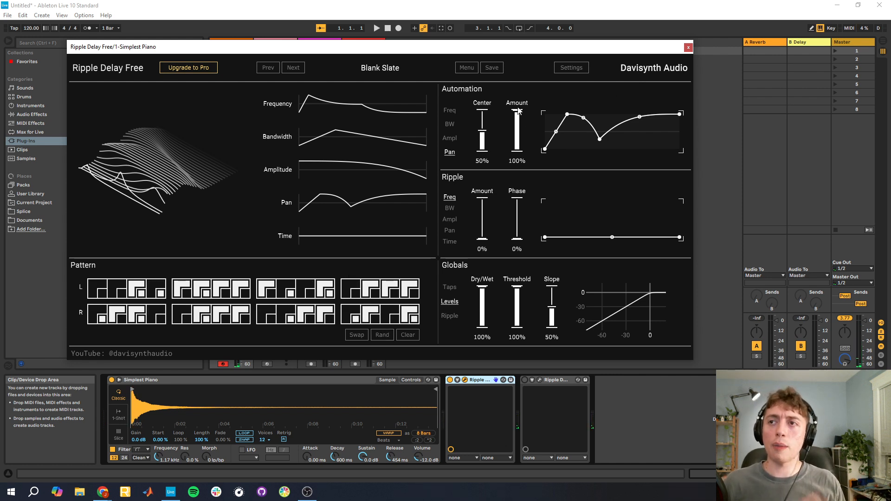
double_click(516, 131)
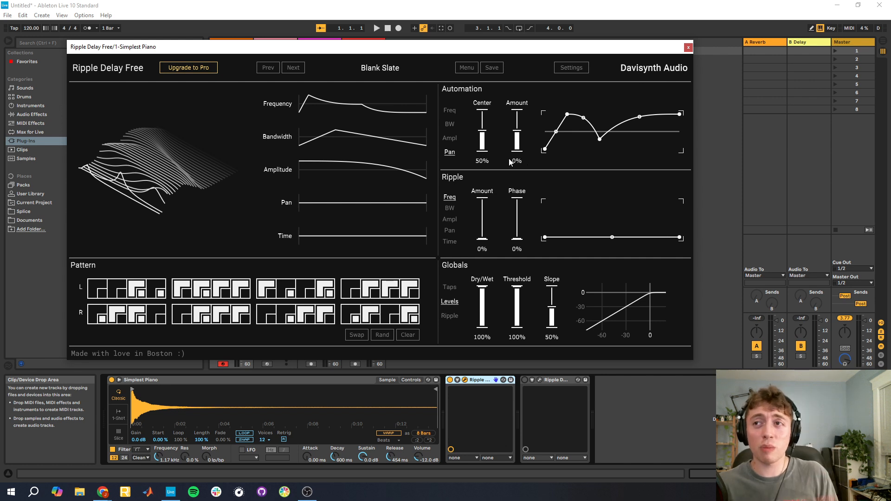
left_click(380, 336)
left_click(384, 338)
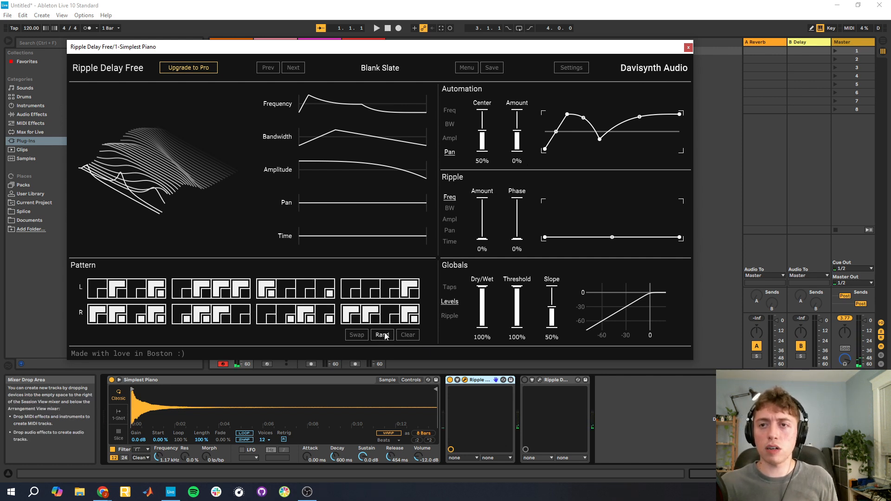
left_click(385, 336)
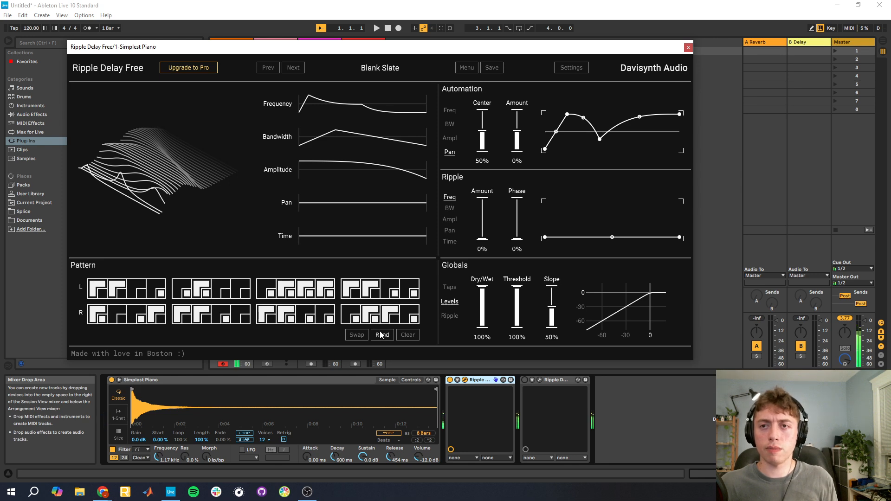
left_click(381, 335)
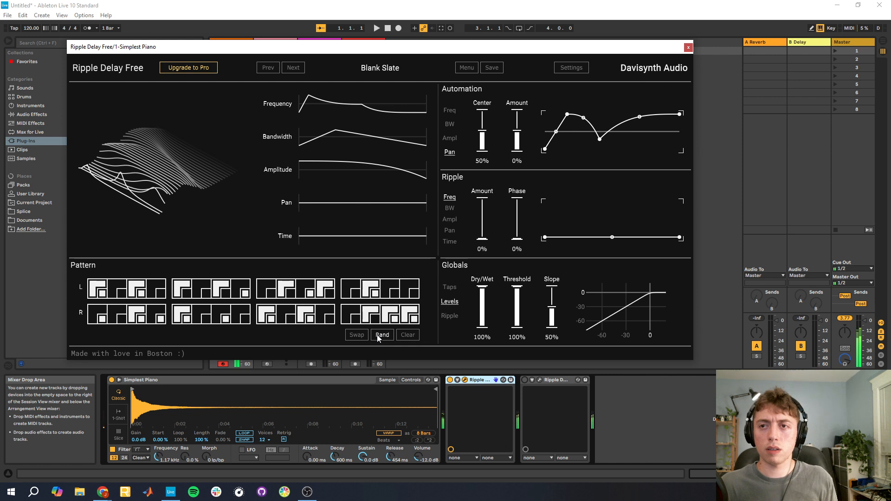
left_click(378, 337)
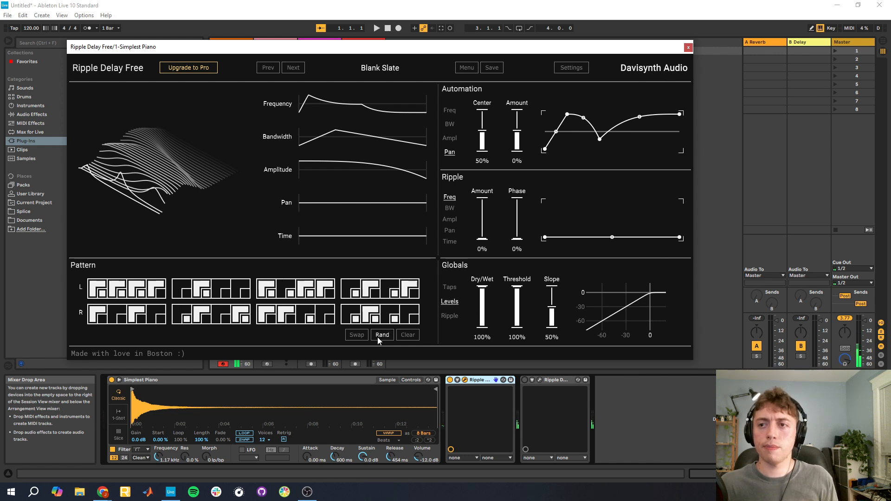
left_click(378, 337)
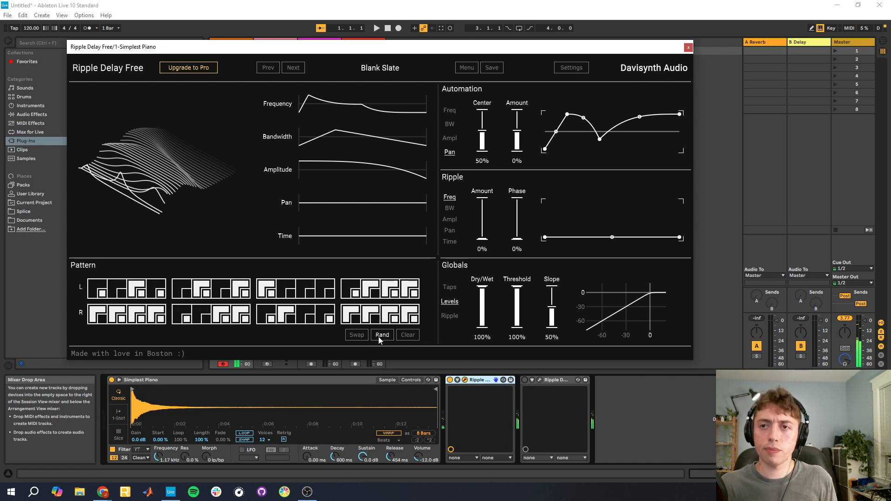
left_click(379, 336)
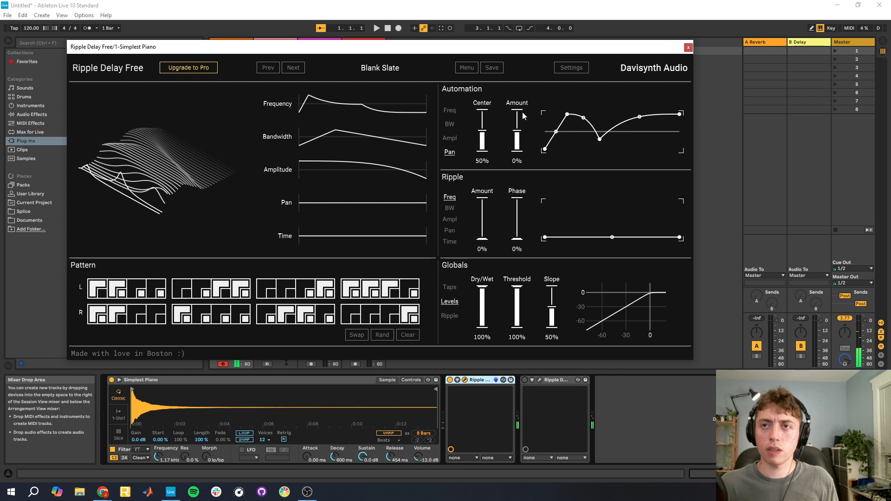
Step: Set the bandwidth automation amount to 0% and center to 53%, and raise the curve's starting point to maximum
left_click(450, 125)
left_click_drag(482, 133, 544, 115)
mouse_move(486, 146)
left_mouse_down()
mouse_move(488, 127)
mouse_move(486, 136)
left_mouse_up()
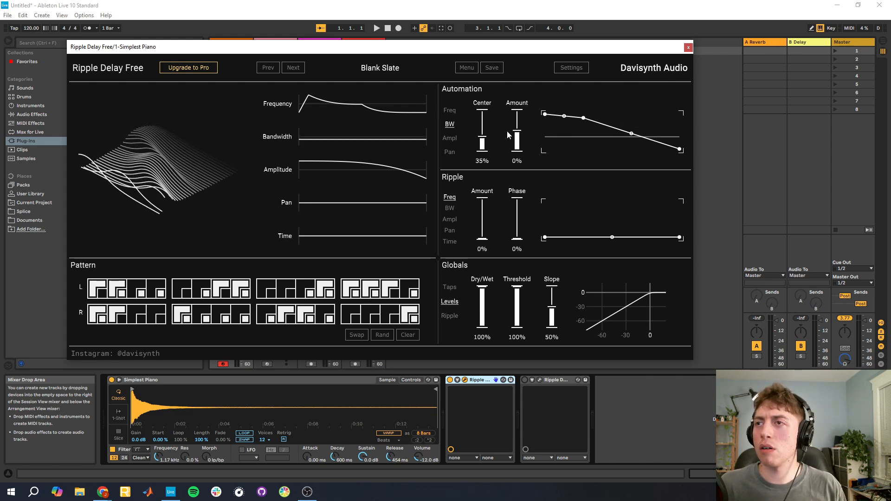
Step: Remove the frequency curve's intermediate points and level its endpoints into a flat mid-level line, keeping the amount at 100%
left_click(450, 111)
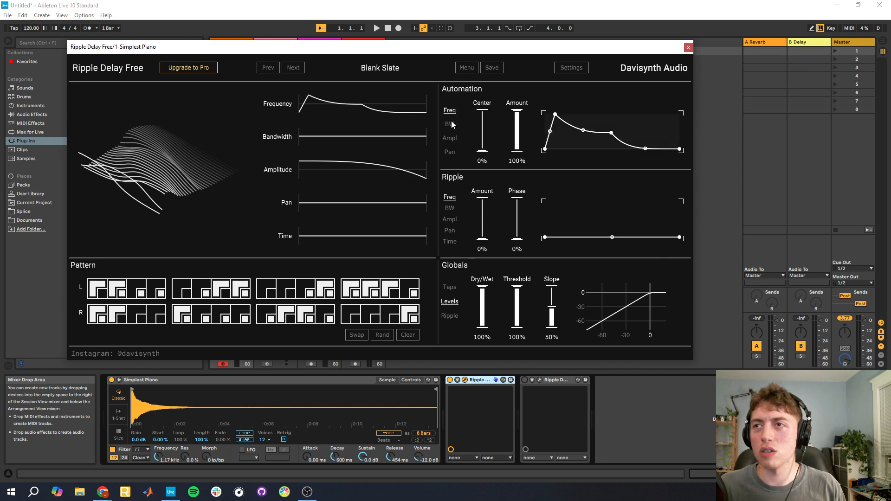
left_click_drag(517, 112, 518, 126)
mouse_move(485, 150)
left_mouse_down()
mouse_move(485, 130)
mouse_move(479, 163)
left_mouse_up()
left_click_drag(518, 125, 520, 108)
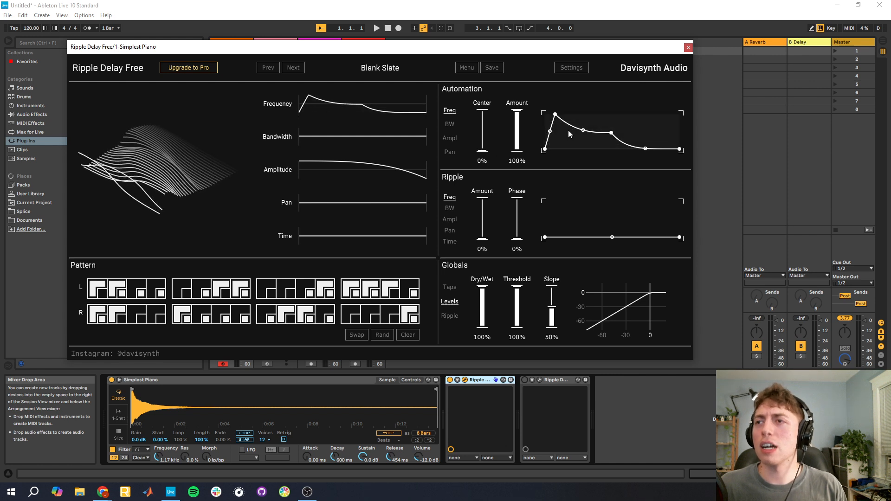
double_click(556, 116)
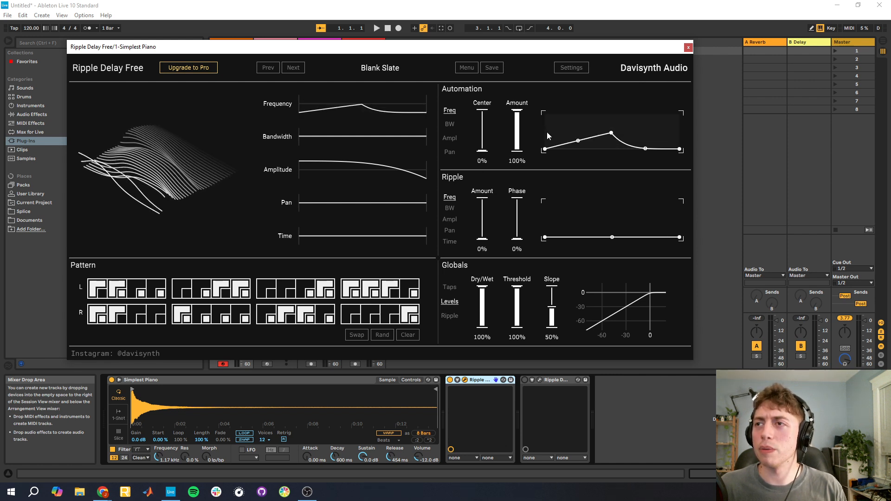
left_click_drag(545, 149, 545, 112)
left_click_drag(645, 148, 699, 133)
double_click(647, 143)
double_click(680, 150)
left_click_drag(548, 116, 534, 135)
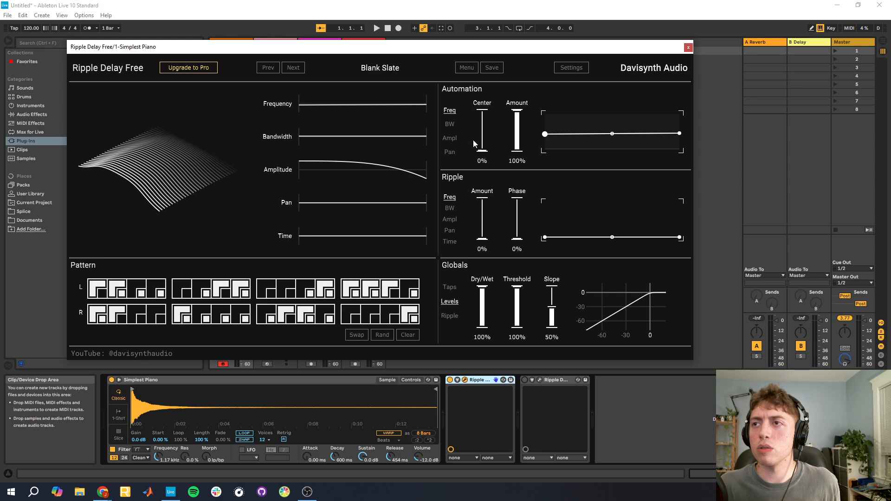
Step: Remove the bandwidth curve's early corner point, leaving one rounded fall, and set its automation amount to 49%
left_click(449, 124)
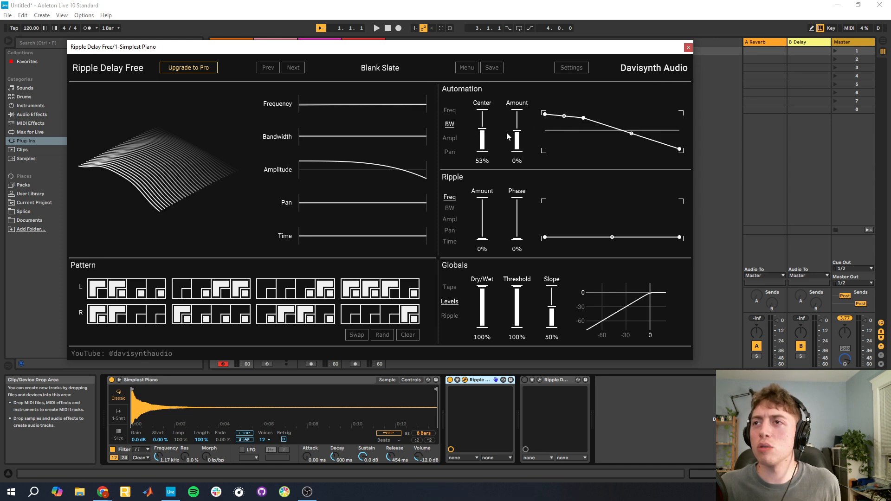
left_click_drag(517, 134, 484, 144)
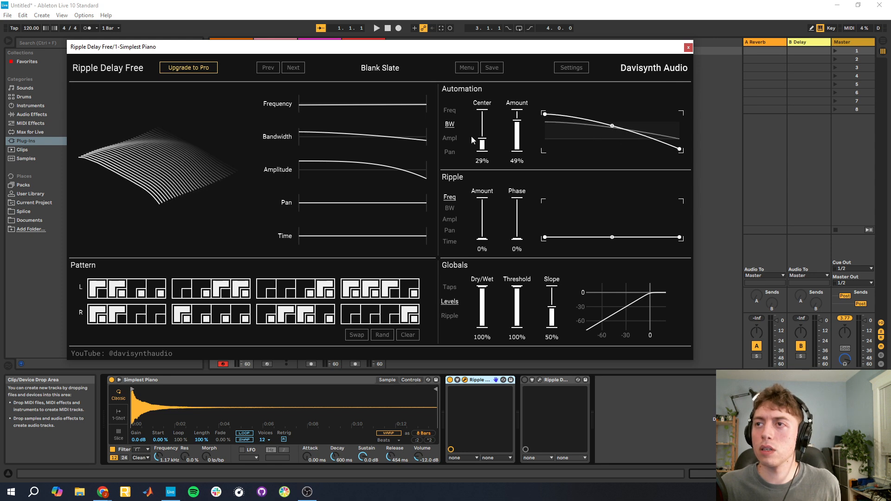
left_click_drag(483, 144, 485, 140)
Step: Try the bandwidth center at 0% and 5%, and invert the automation with center 91% and amount -72%
left_click_drag(481, 155, 483, 158)
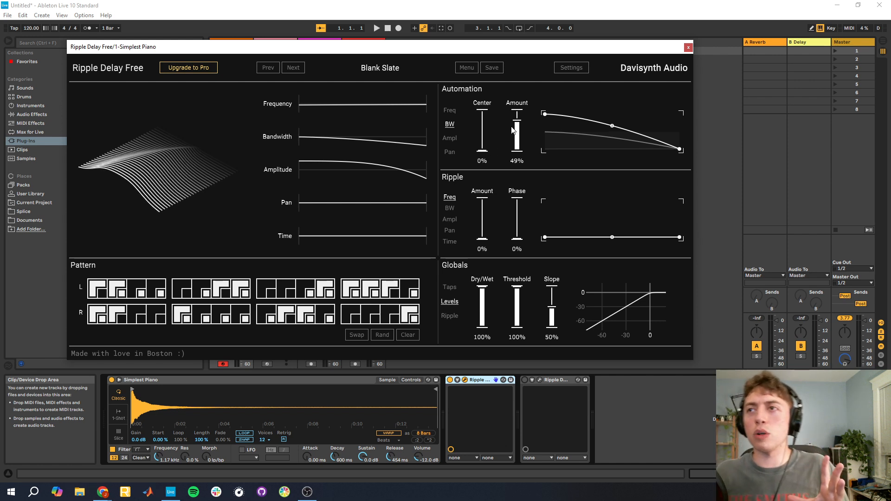
left_click_drag(488, 147, 483, 152)
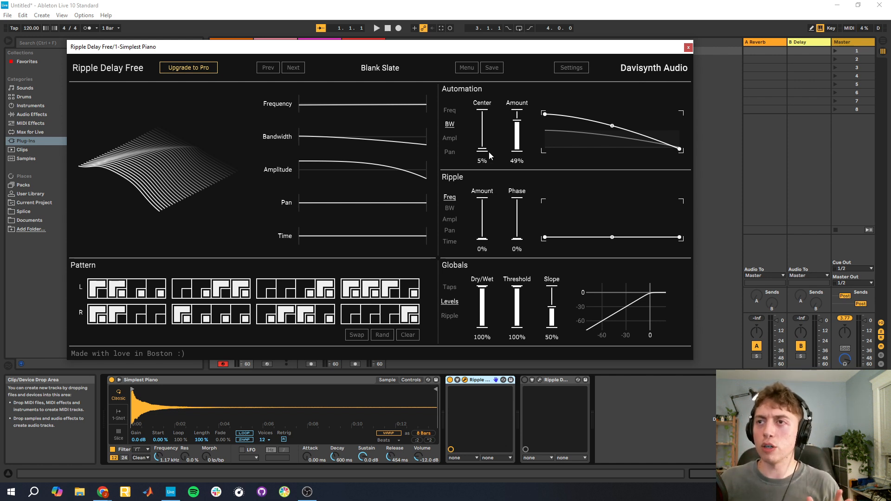
left_click_drag(483, 150, 487, 115)
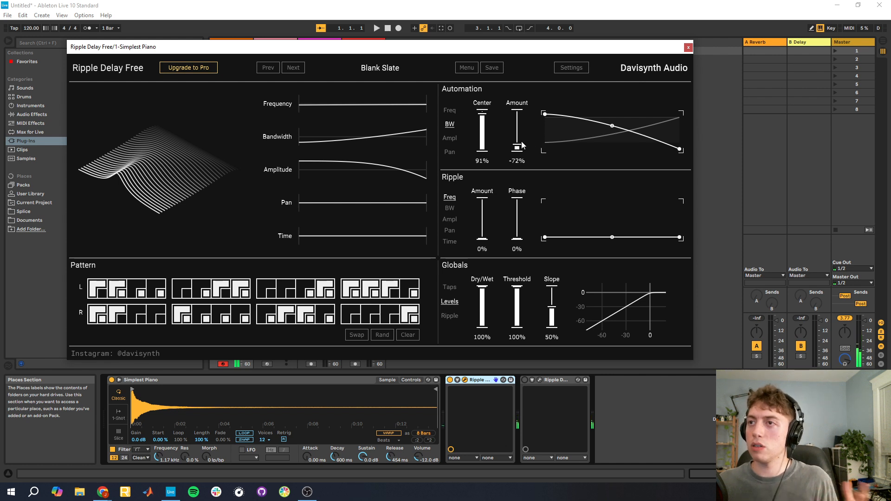
Step: Set the bandwidth automation amount to 56% and center to 41%, and lower the curve's midpoint into a gently sagging fall
left_click_drag(524, 145, 487, 150)
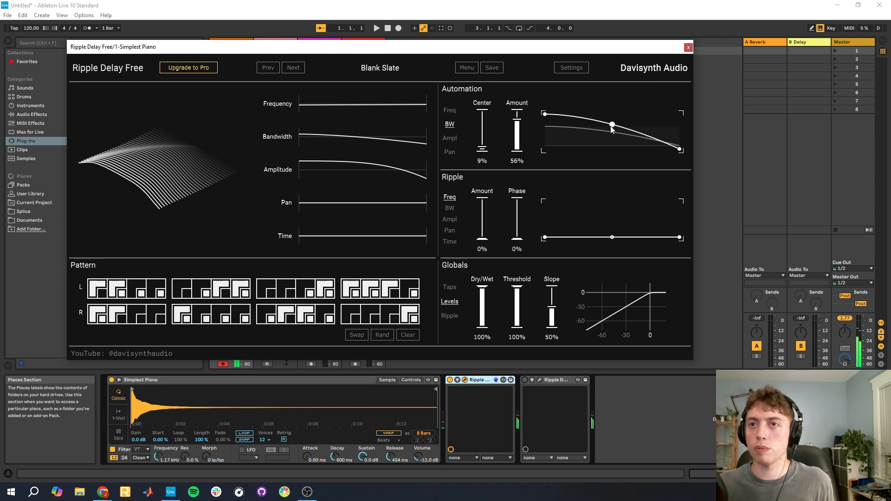
left_click_drag(611, 127, 606, 137)
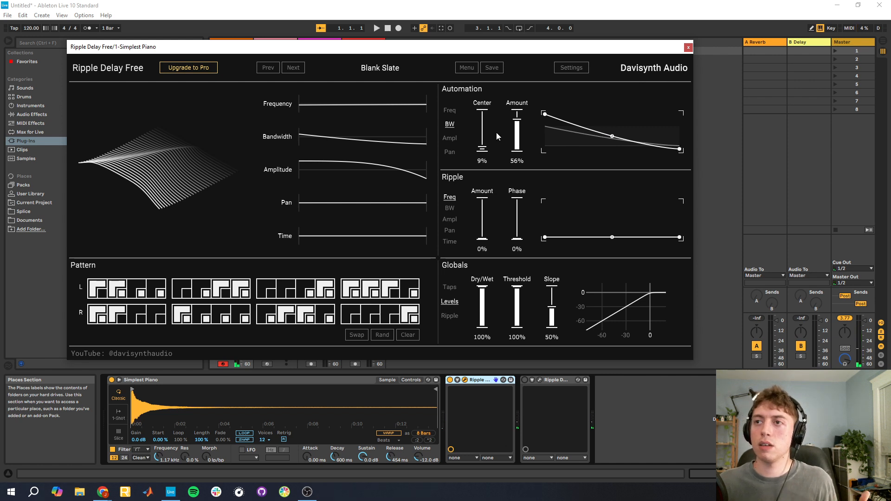
left_click_drag(492, 132, 488, 134)
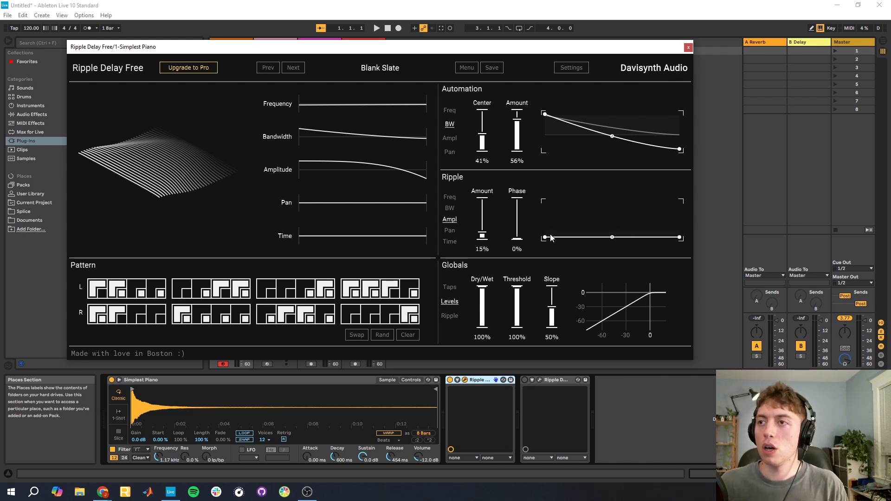
Step: Level the amplitude ripple curve into a flat line at maximum and set its ripple amount to 100%
left_click_drag(547, 238, 538, 188)
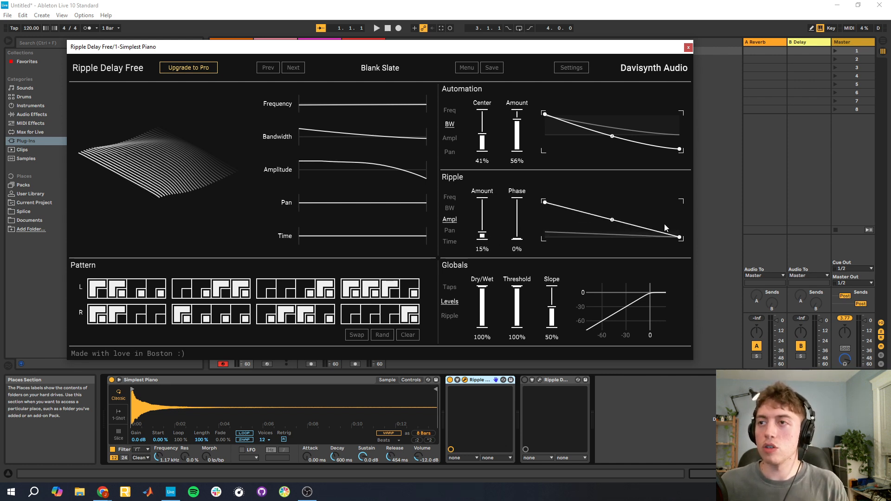
left_click_drag(679, 238, 680, 202)
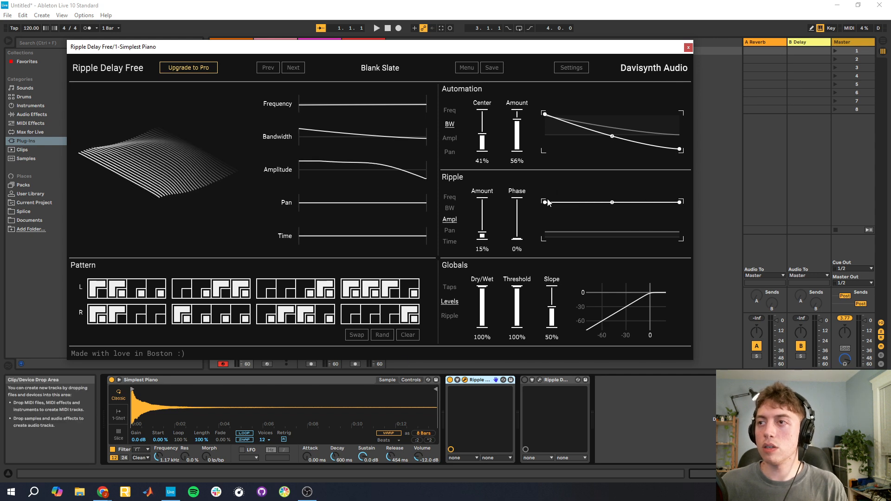
left_click(488, 202)
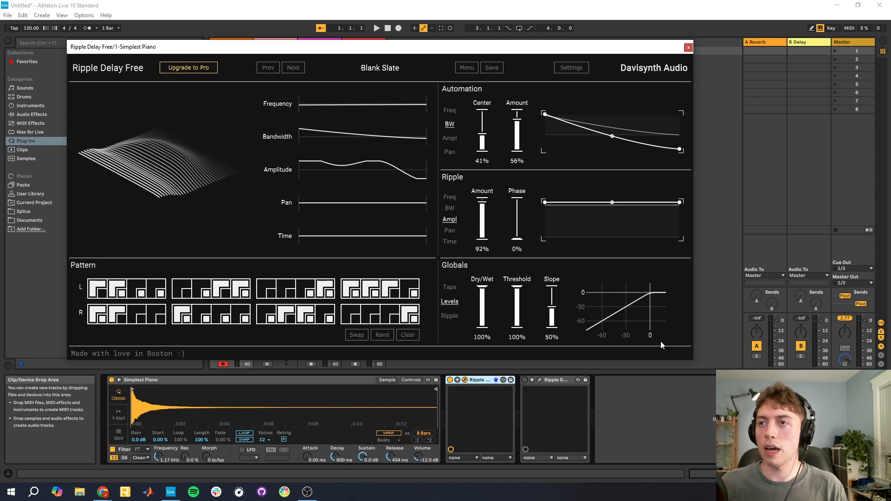
left_click(482, 199)
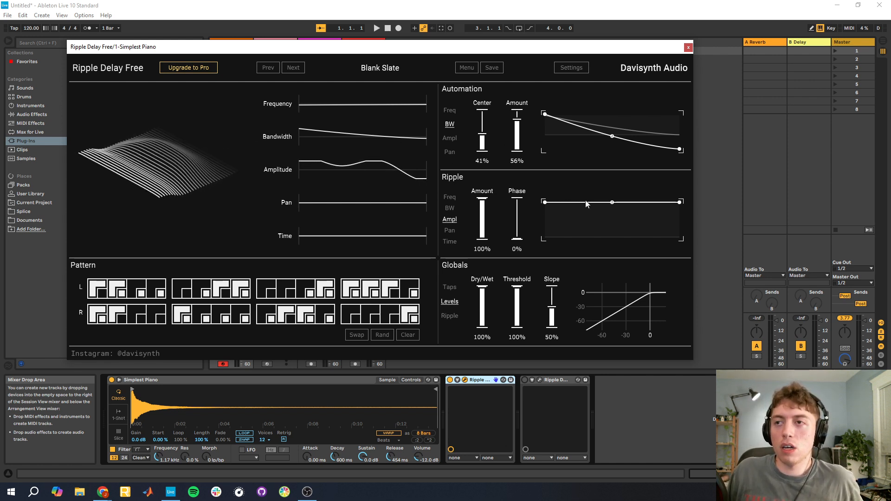
left_click_drag(689, 205, 690, 212)
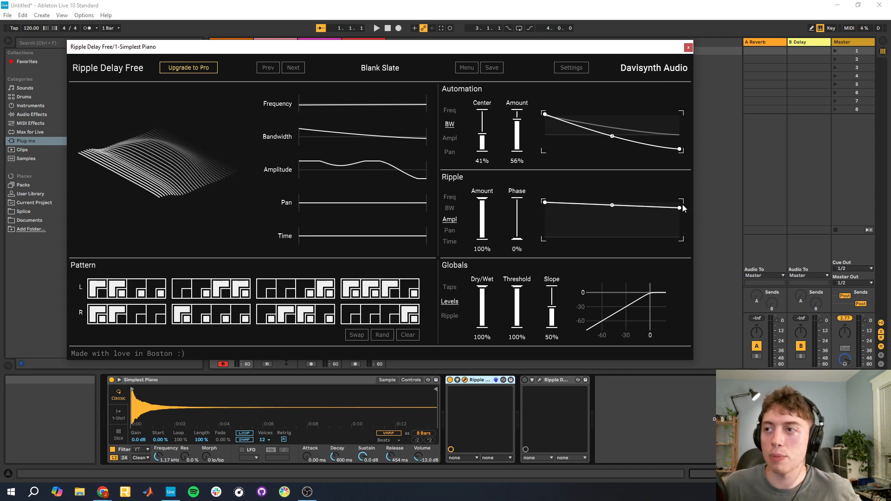
left_click_drag(681, 208, 681, 203)
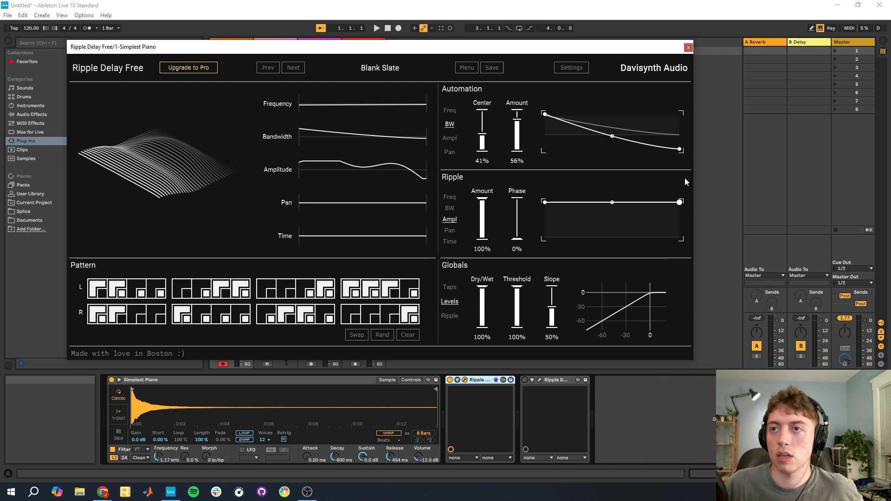
Step: Set the global ripple wavelength to 22% and slightly lower the amplitude automation curve's starting point
left_click(454, 138)
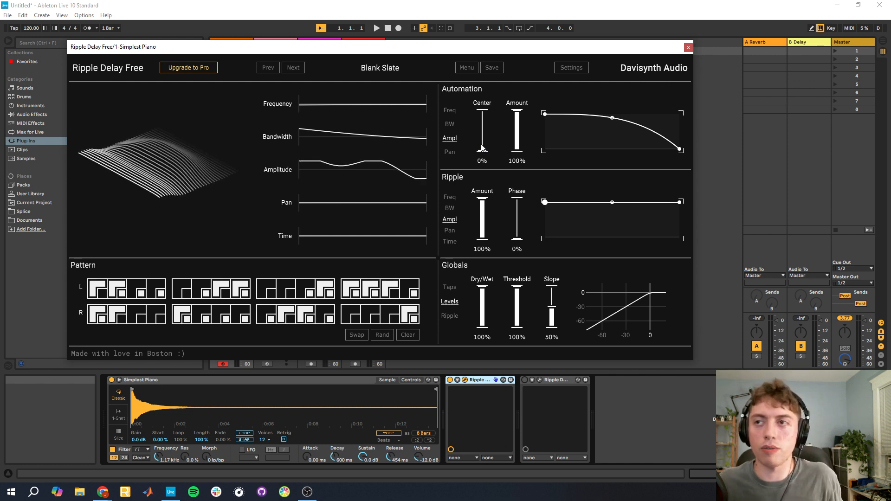
left_click(448, 317)
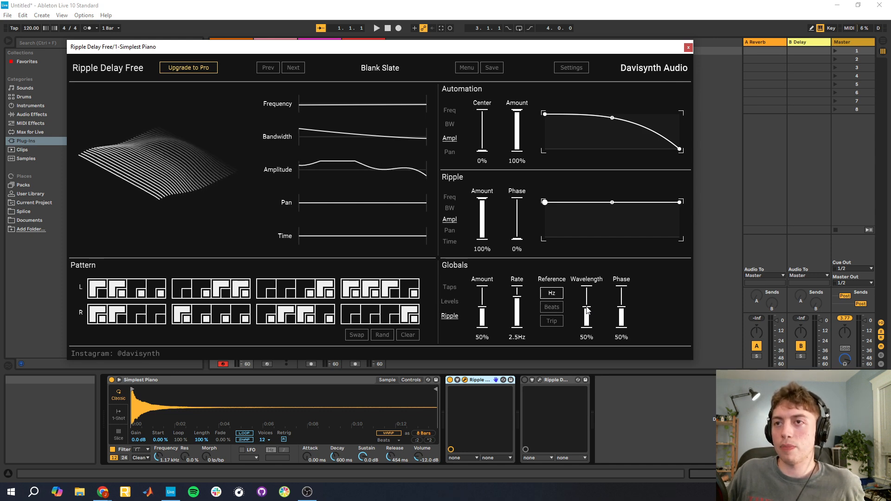
mouse_move(587, 298)
left_mouse_down()
mouse_move(590, 288)
mouse_move(591, 303)
left_mouse_up()
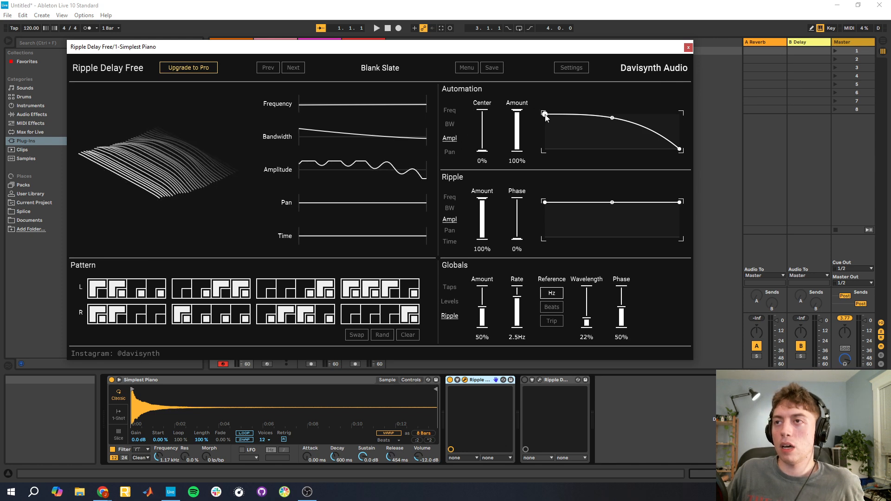
left_click_drag(546, 115, 539, 124)
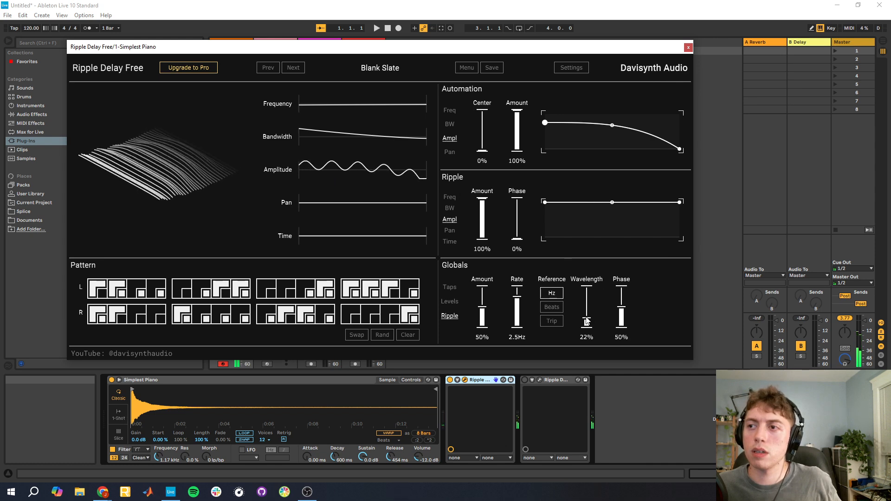
Step: Set the global ripple wavelength and amount to 100%, and lower the amplitude automation curve's starting point to about mid level
left_click_drag(587, 320, 584, 270)
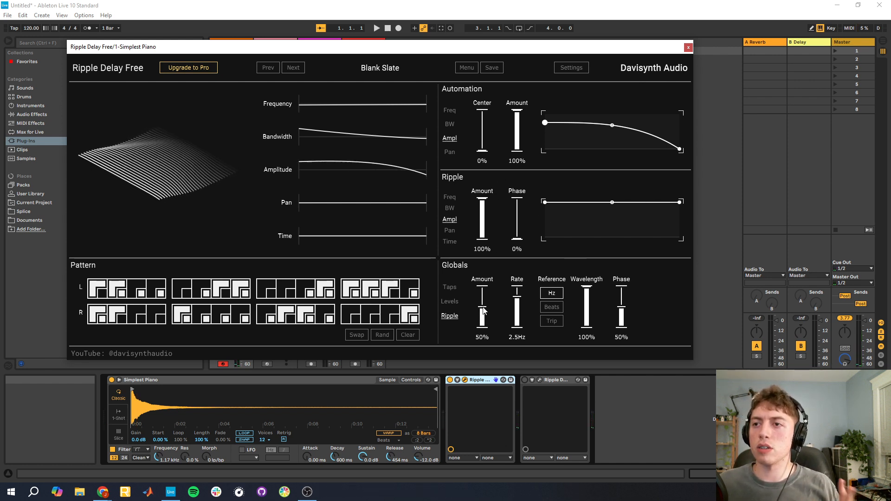
left_click_drag(483, 311, 483, 281)
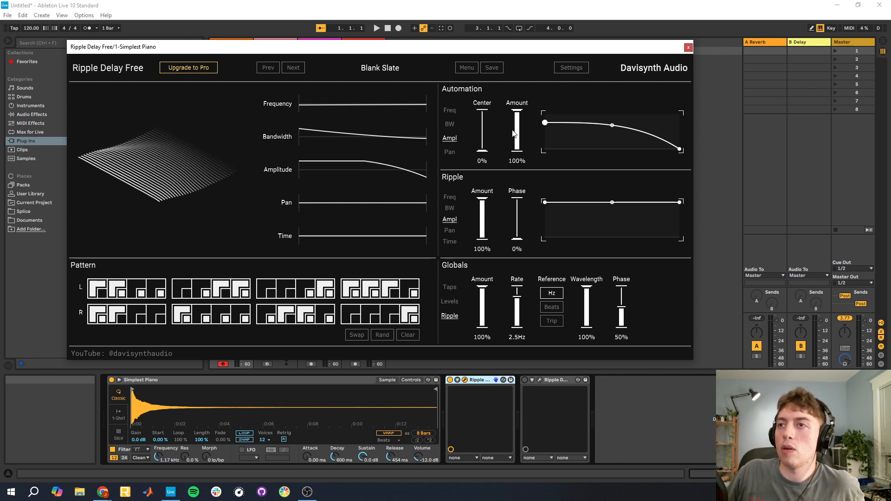
left_click_drag(545, 123, 537, 133)
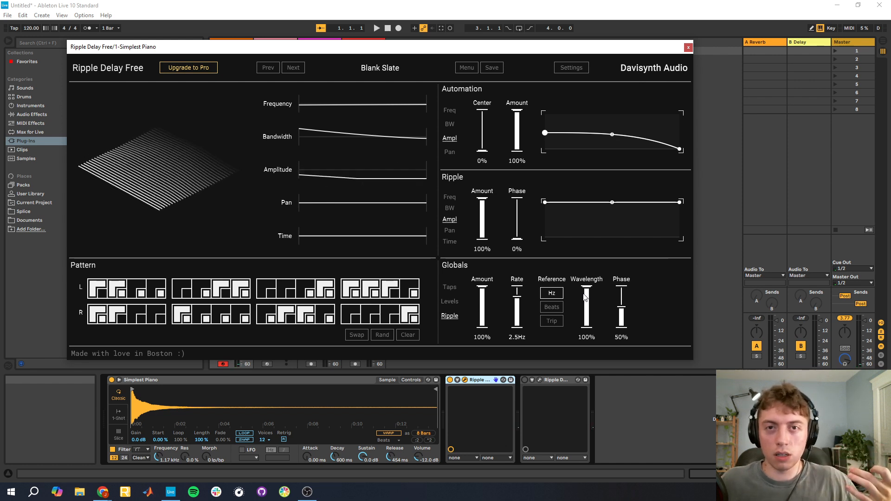
Step: Audition notes with the global ripple wavelength at 21%, 14% and 41%, leaving it at 53%
left_click_drag(586, 297, 574, 315)
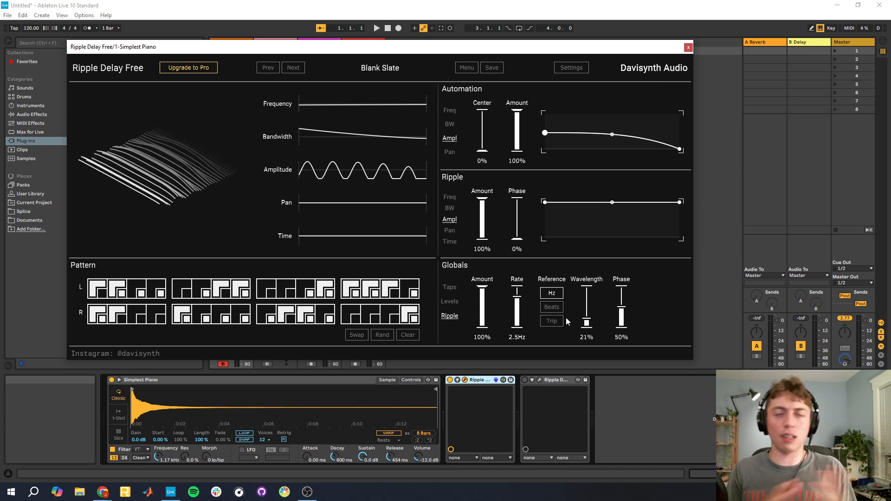
key("a")
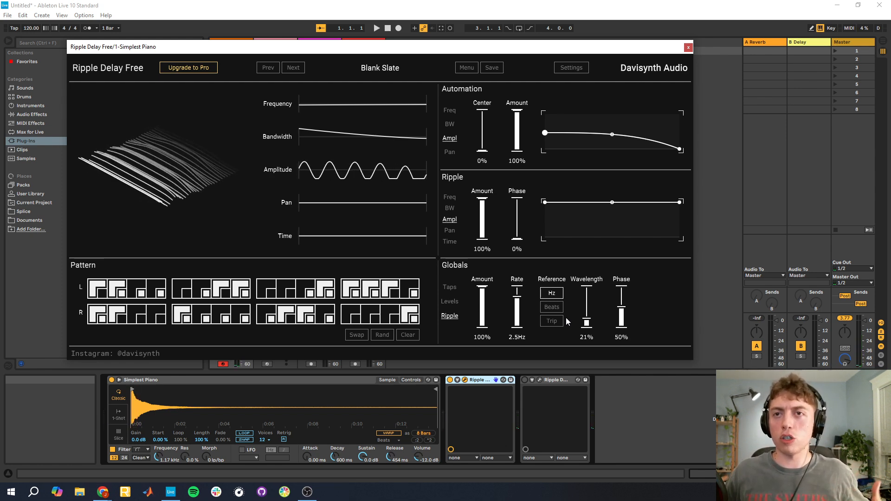
left_click_drag(587, 321, 588, 325)
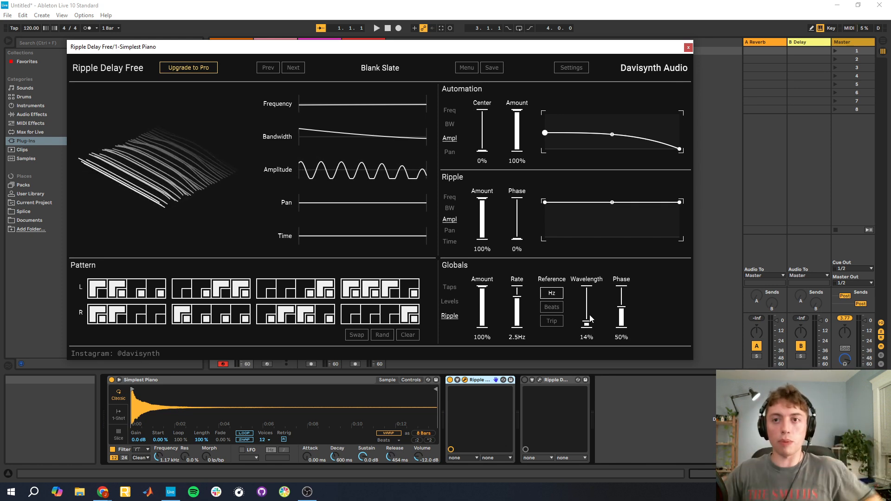
key("a")
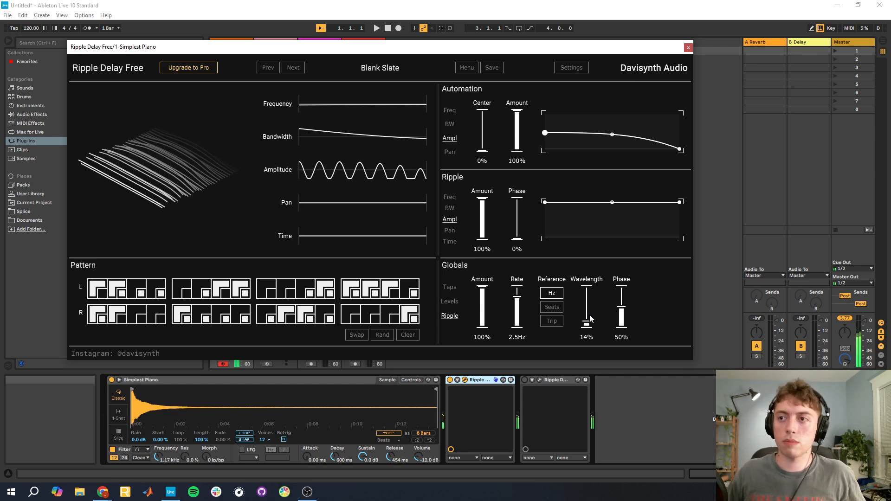
left_click_drag(591, 320, 588, 315)
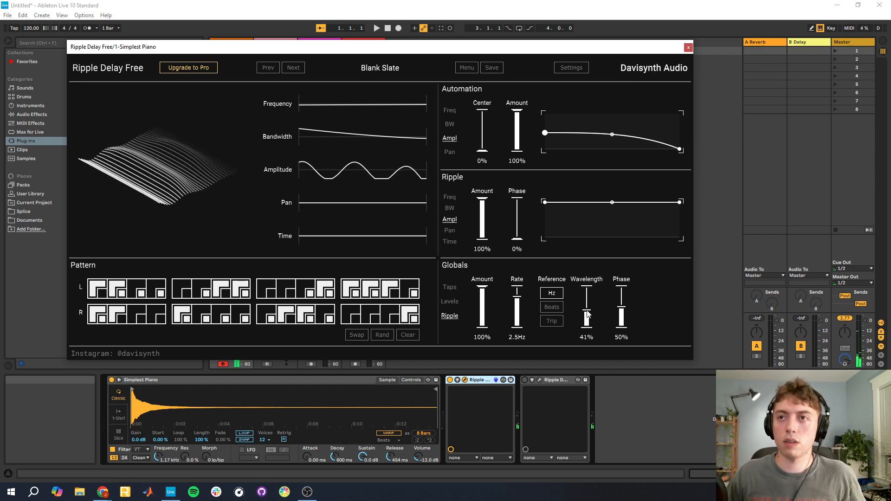
key("a")
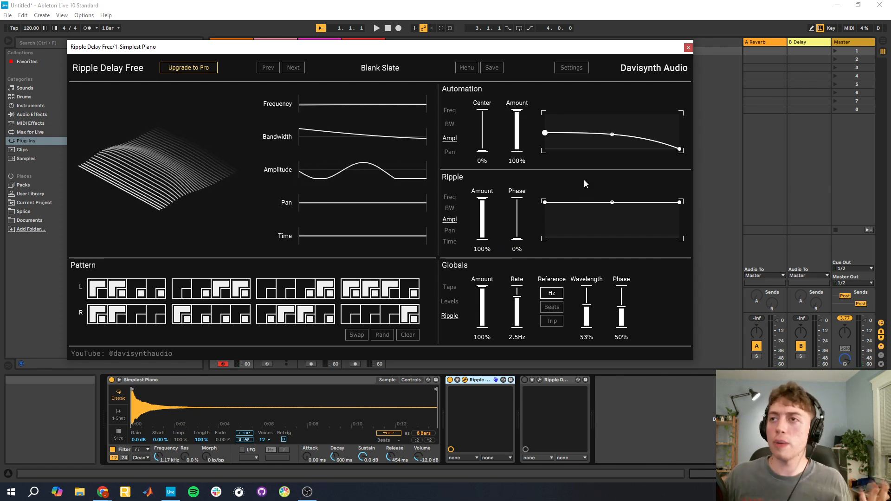
Step: Raise the frequency ripple curve's starting point to near maximum and set its ripple amount to 72%
left_click(450, 208)
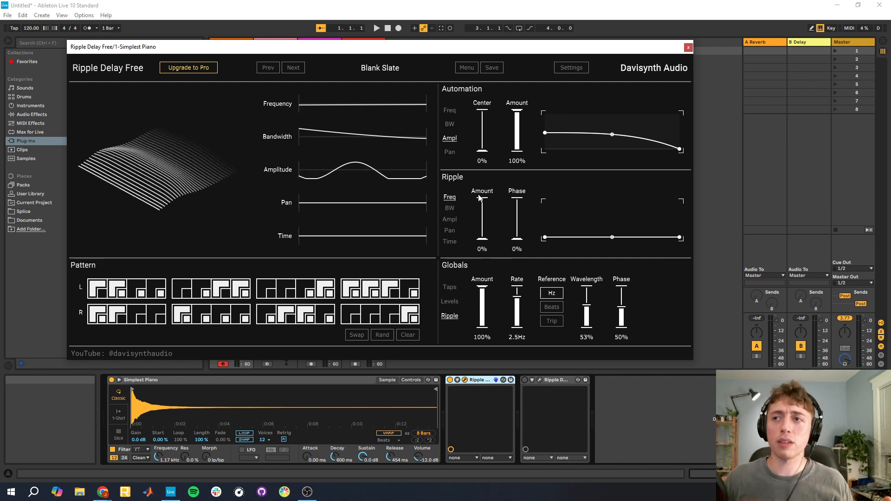
left_click_drag(545, 237, 545, 205)
left_click_drag(482, 239, 480, 211)
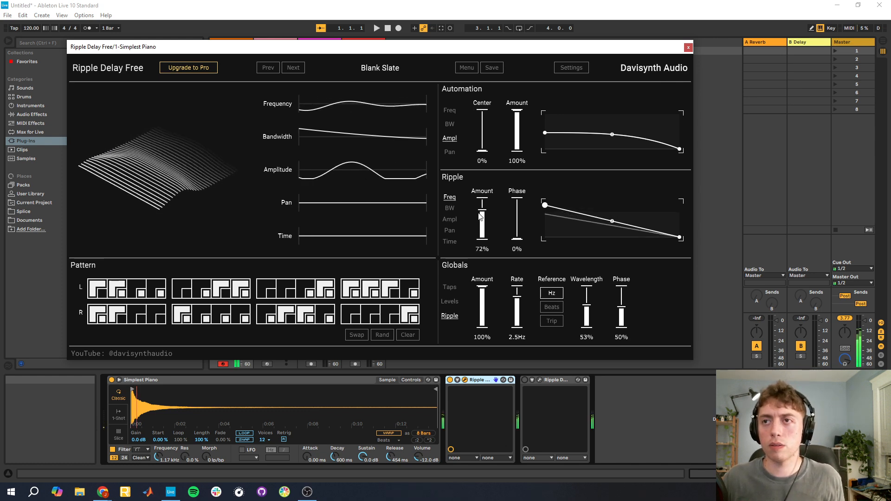
Step: Display the frequency automation, and set the global ripple rate to 0.94 Hz and wavelength to 100%
left_click(450, 110)
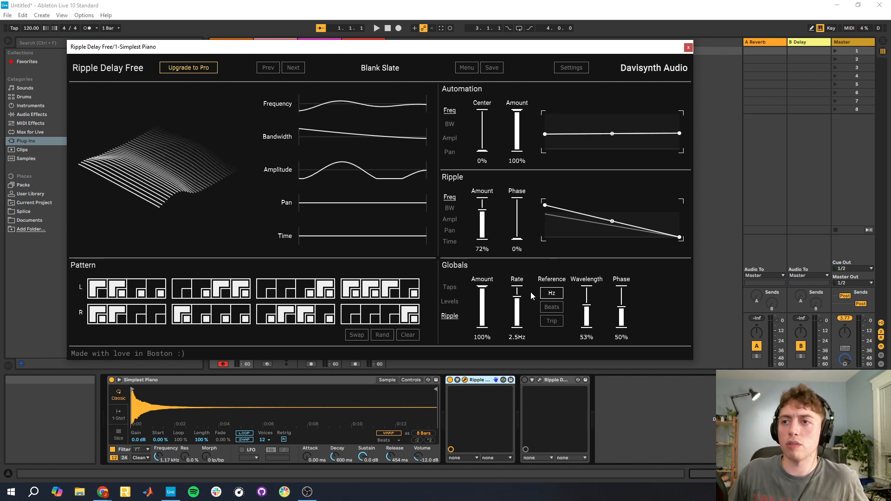
left_click_drag(518, 304, 517, 311)
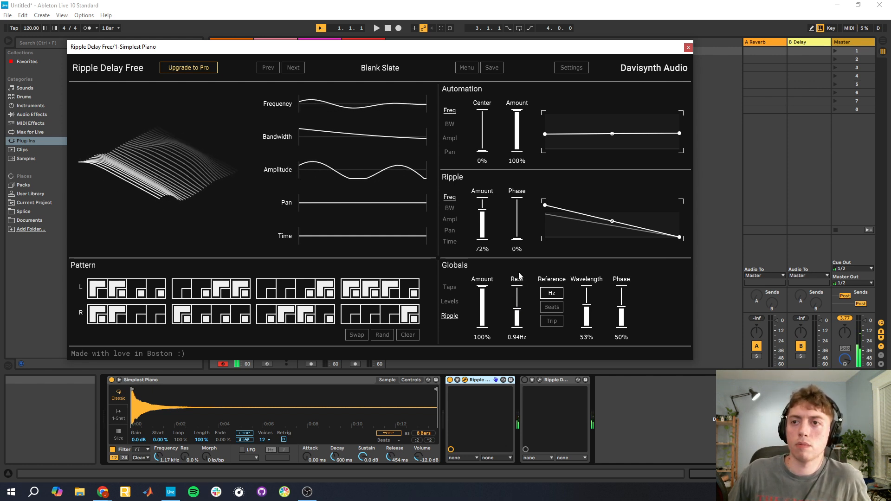
left_click_drag(587, 308, 590, 285)
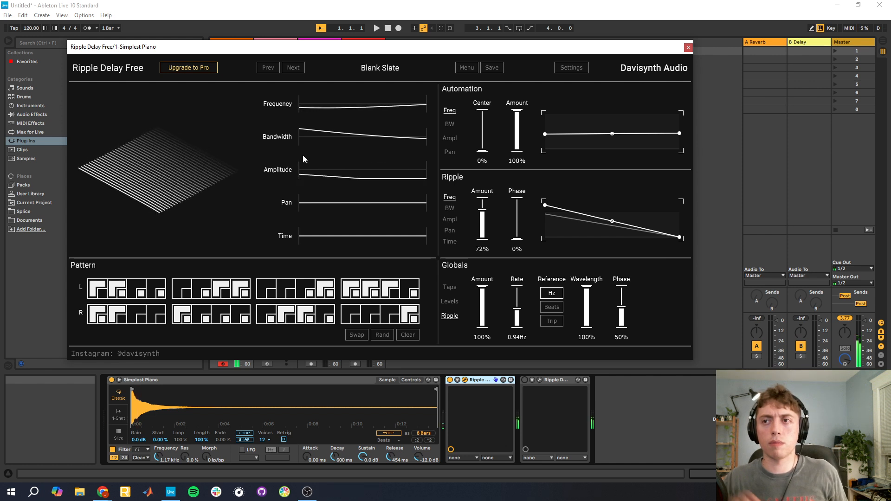
Step: Set the amplitude ripple amount to 0% and the bandwidth automation center to 0%
left_click(450, 219)
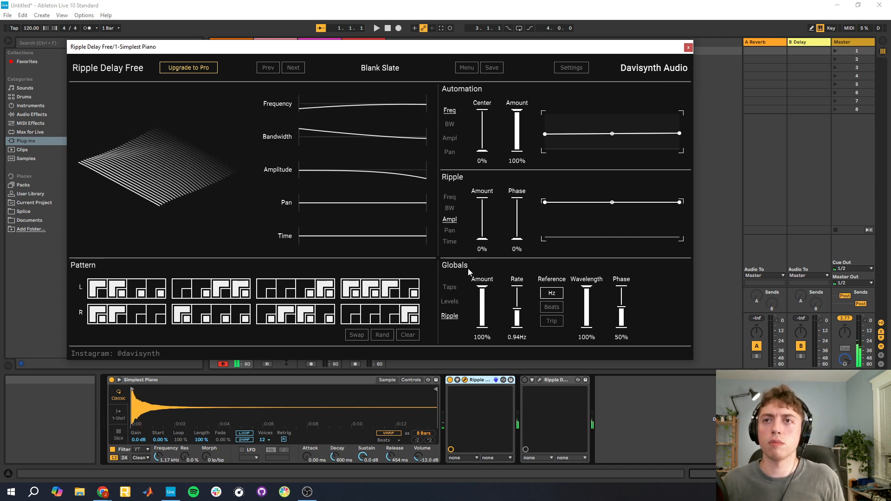
left_click(449, 124)
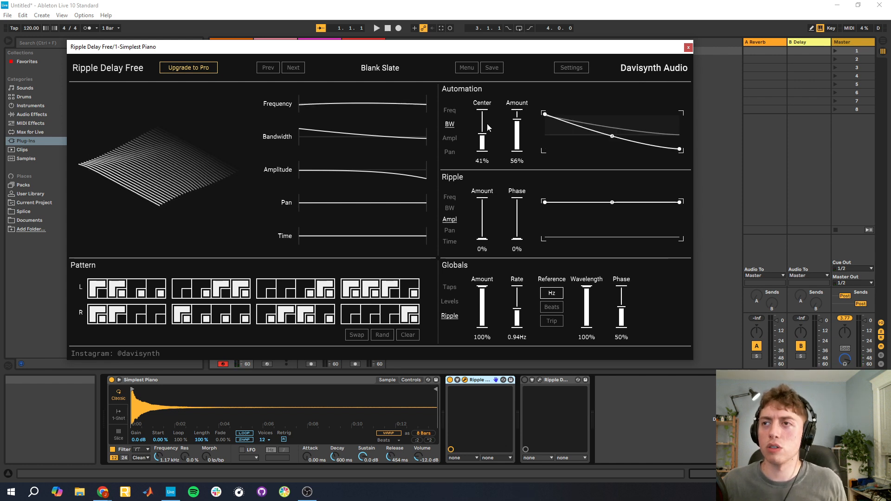
left_click_drag(483, 135, 484, 154)
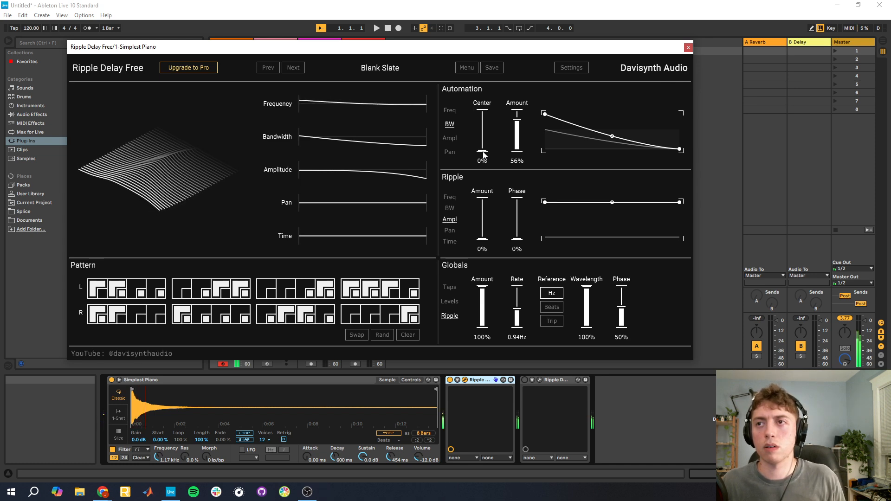
Step: Raise the amplitude automation curve's starting point to maximum and lower the bandwidth curve's starting point to about mid level
left_click(449, 138)
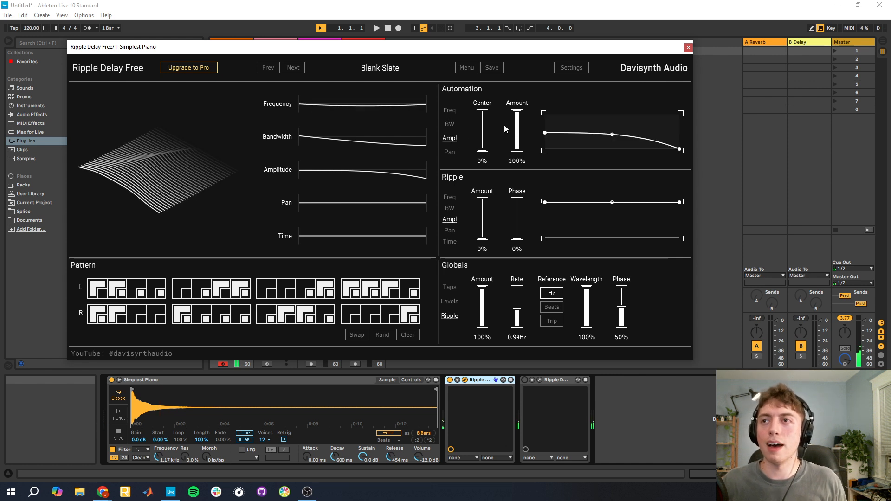
left_click_drag(544, 134, 545, 114)
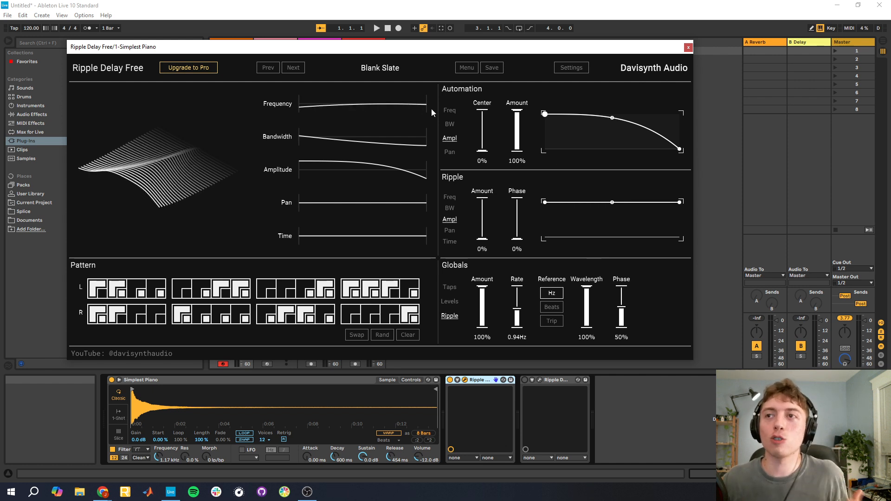
left_click(446, 125)
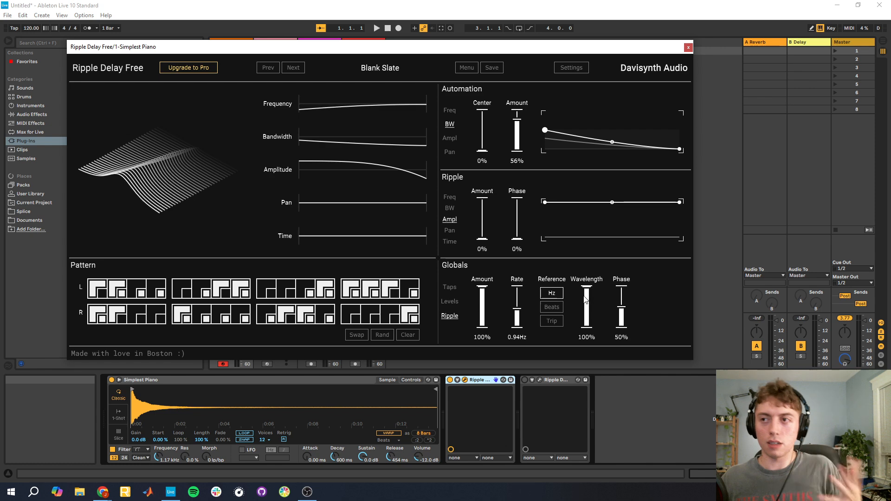
Step: Set the global ripple wavelength to 49% and display the frequency ripple settings
left_click_drag(587, 297, 589, 321)
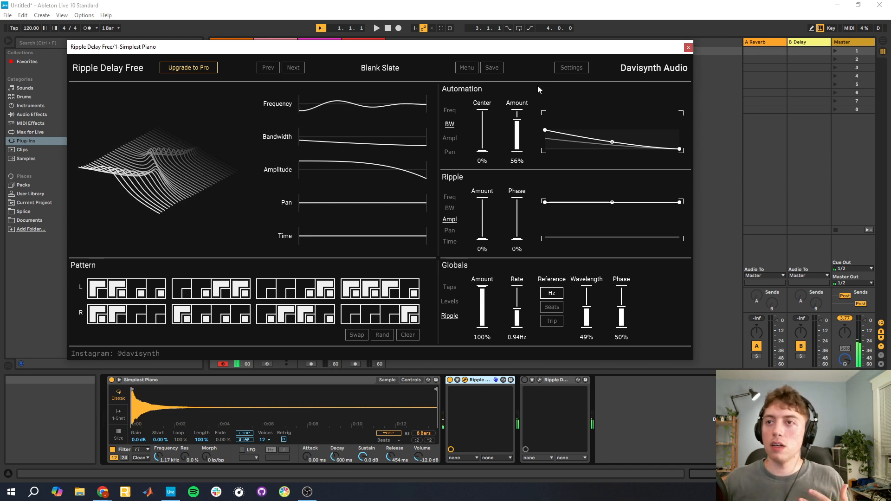
left_click(454, 196)
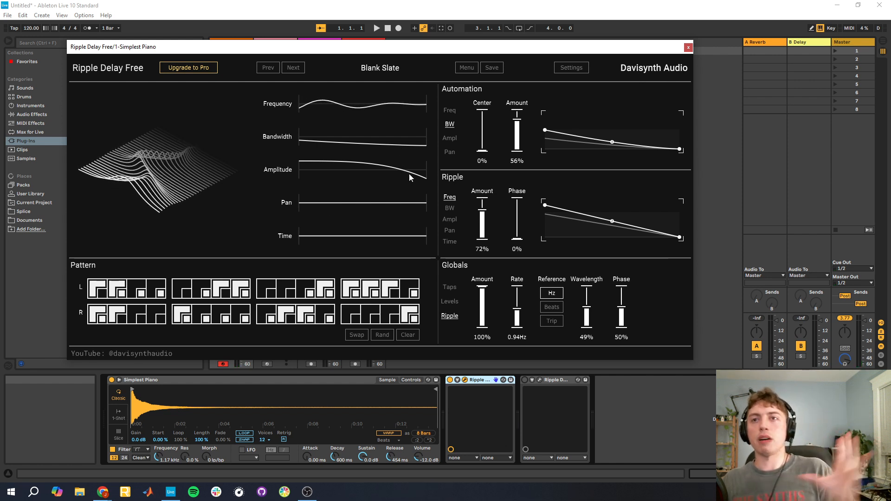
Step: Set the bandwidth ripple amount to 59% and raise its curve's starting point to slightly below maximum
left_click(450, 208)
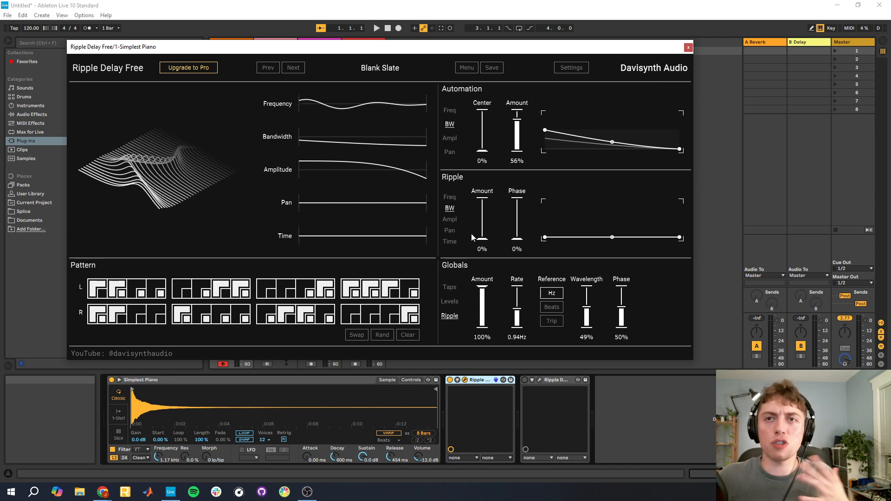
left_click(450, 199)
left_click_drag(483, 238, 486, 218)
left_click(447, 209)
left_click_drag(545, 237, 557, 203)
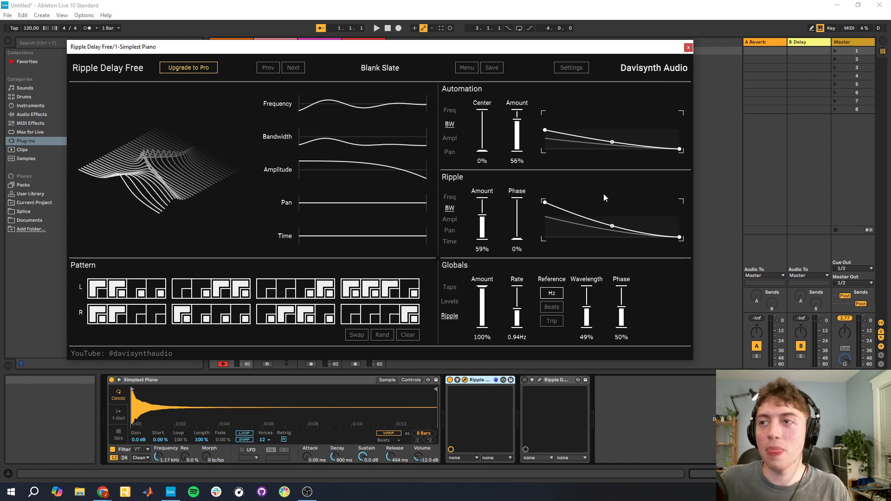
left_click_drag(545, 203, 545, 208)
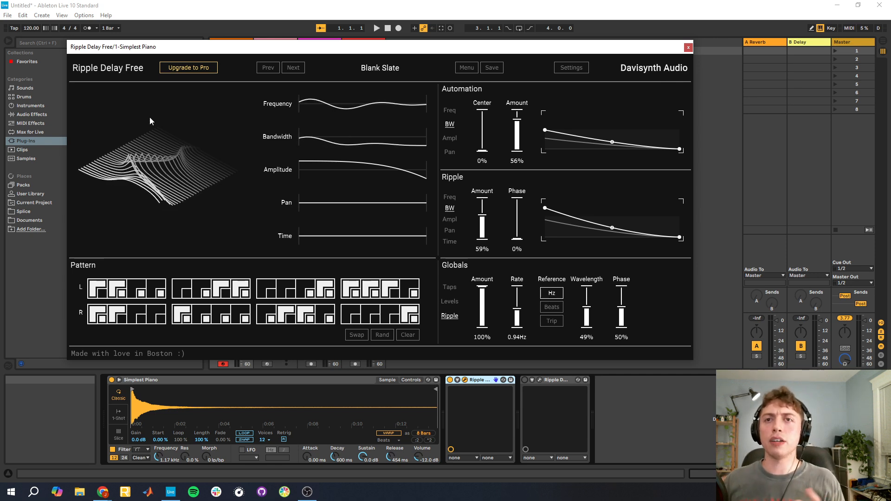
Step: Set the global ripple rate to 0.07 Hz and the bandwidth ripple phase to 44%
left_click_drag(517, 309, 519, 328)
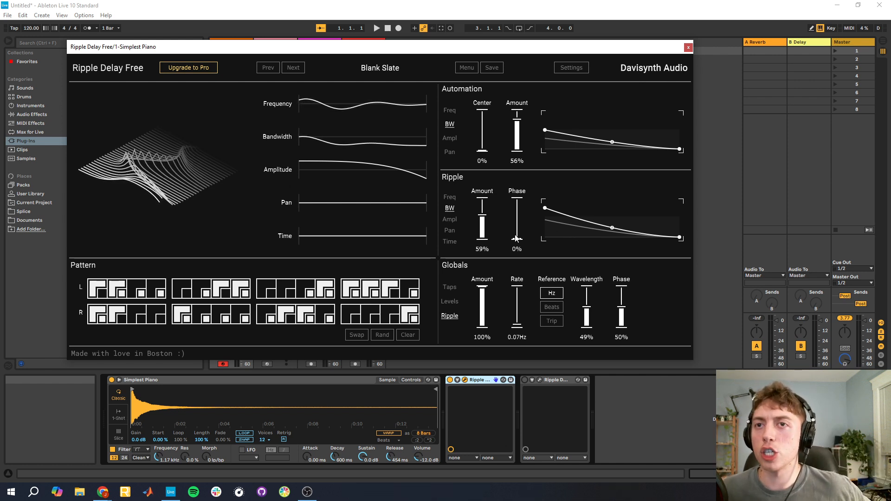
mouse_move(517, 239)
left_mouse_down()
mouse_move(513, 213)
mouse_move(519, 222)
left_mouse_up()
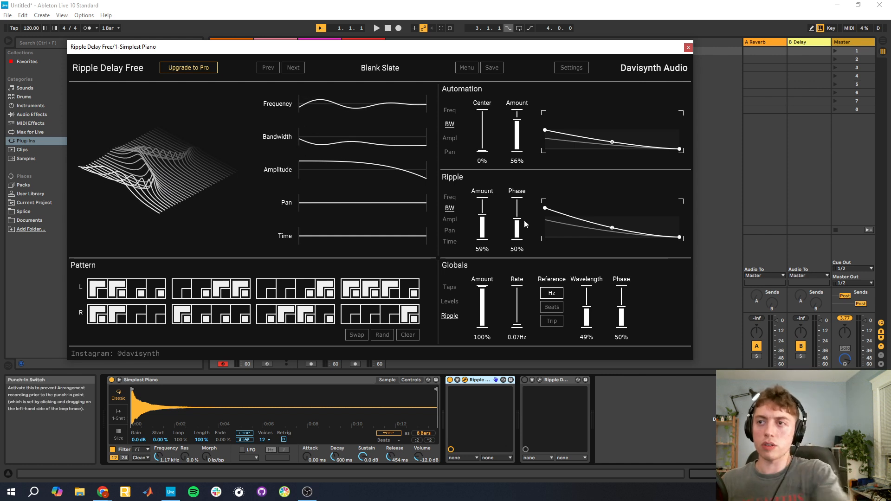
mouse_move(525, 220)
left_mouse_down()
mouse_move(521, 213)
mouse_move(524, 221)
left_mouse_up()
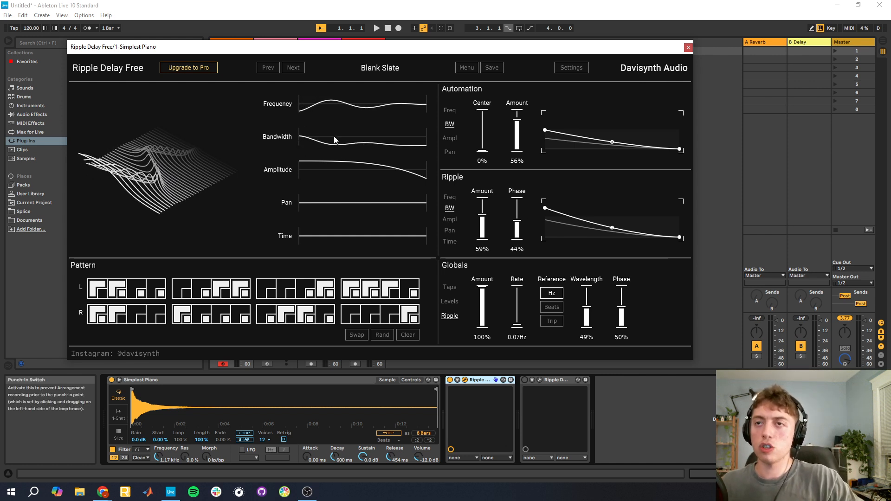
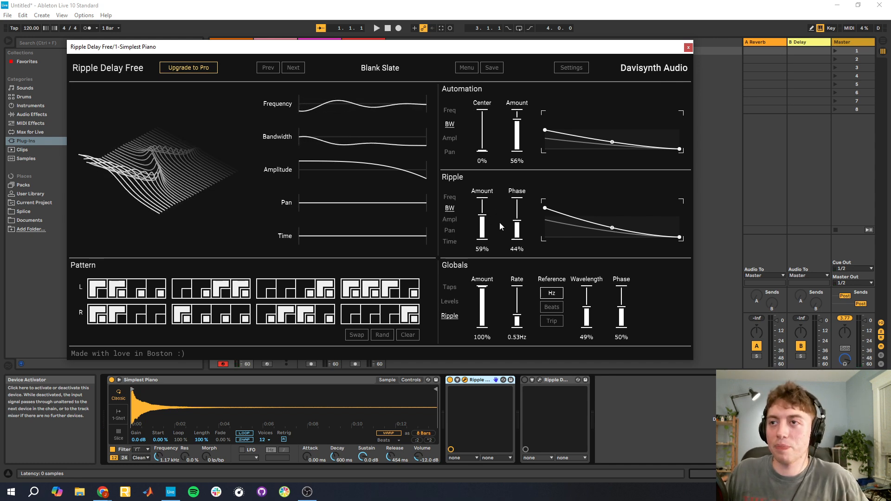
Step: Set the bandwidth and frequency ripple amounts to 0% and the bandwidth automation center to 57%
left_click_drag(480, 222, 468, 244)
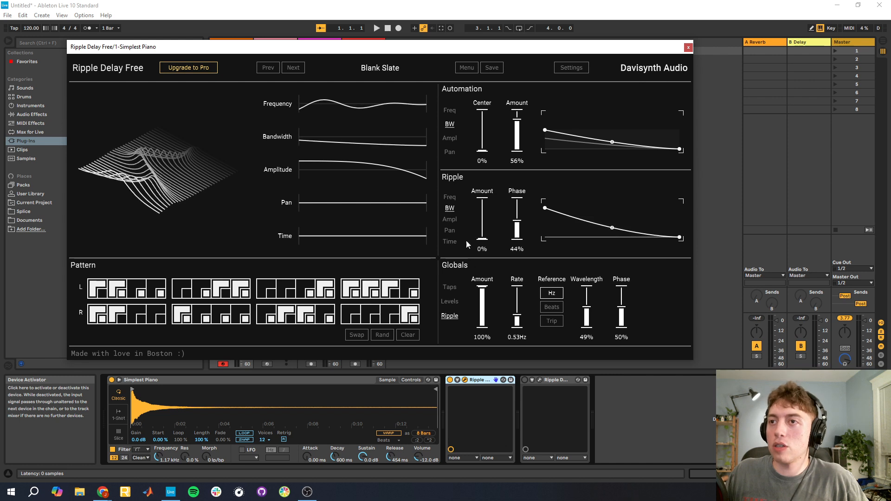
left_click(453, 198)
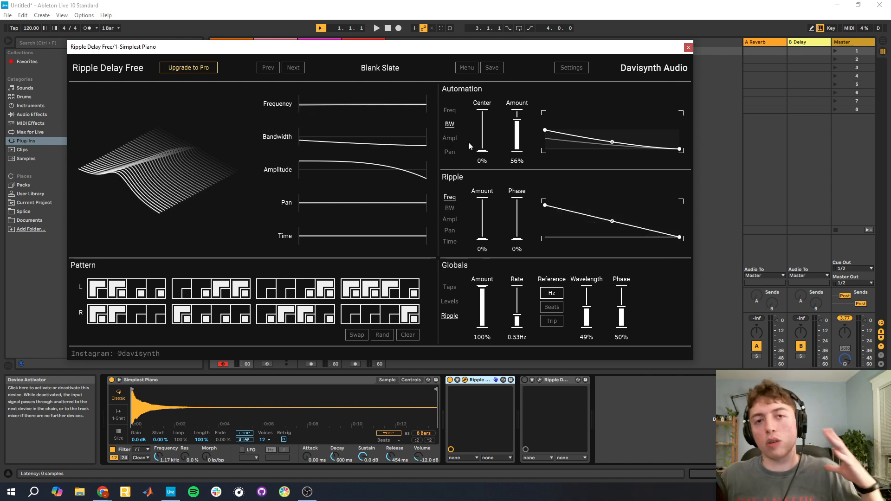
left_click_drag(484, 147, 485, 129)
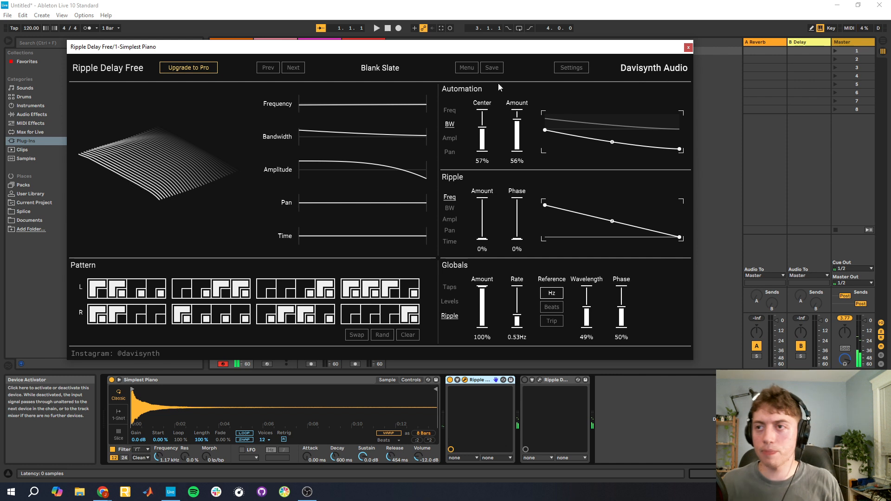
Step: Set the time ripple amount to 98% and raise its curve's starting point to nearly maximum
left_click(448, 240)
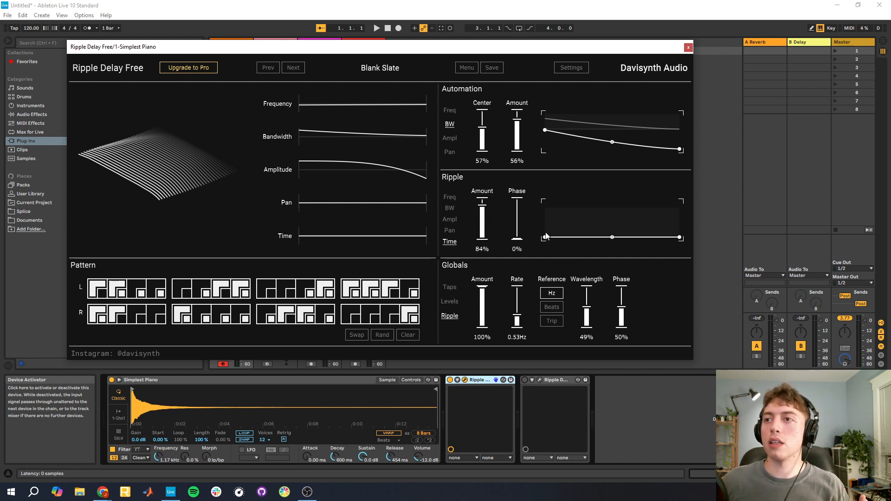
left_click_drag(545, 237, 546, 202)
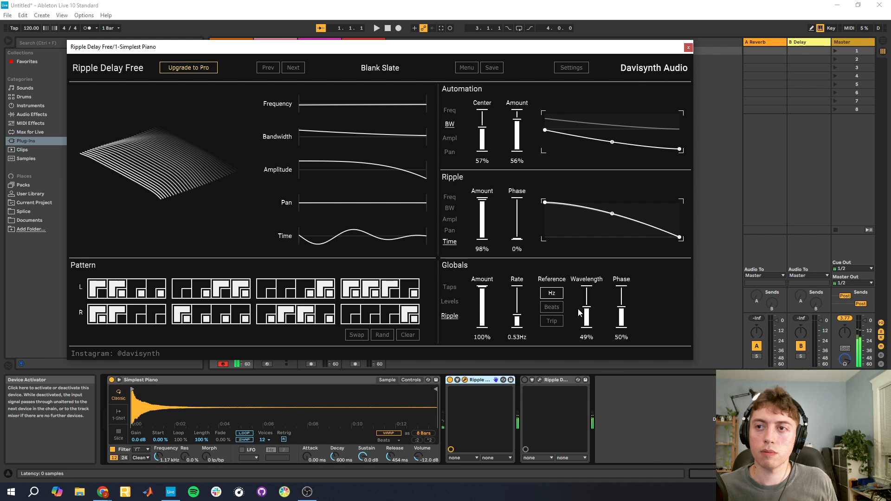
Step: Try a 100% global ripple wavelength, and set the wavelength to 36%, time ripple amount to 47% and global ripple amount to 73%
left_click_drag(587, 314, 576, 282)
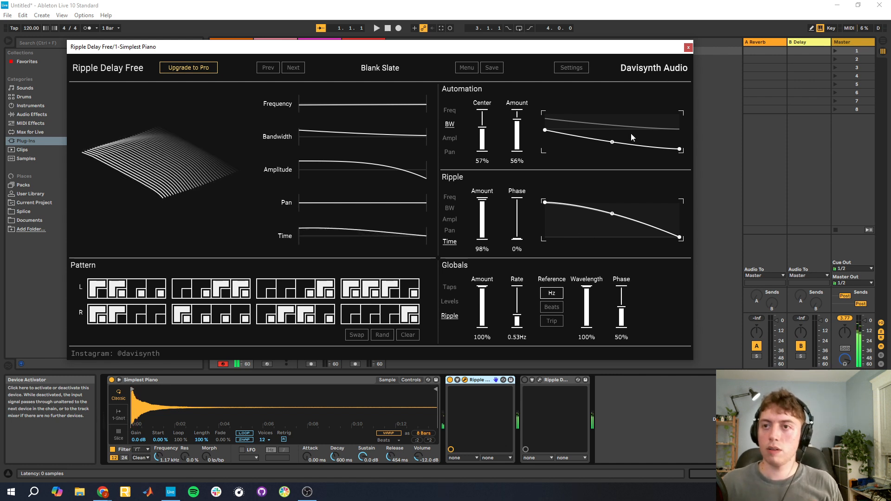
left_click_drag(483, 200, 484, 224)
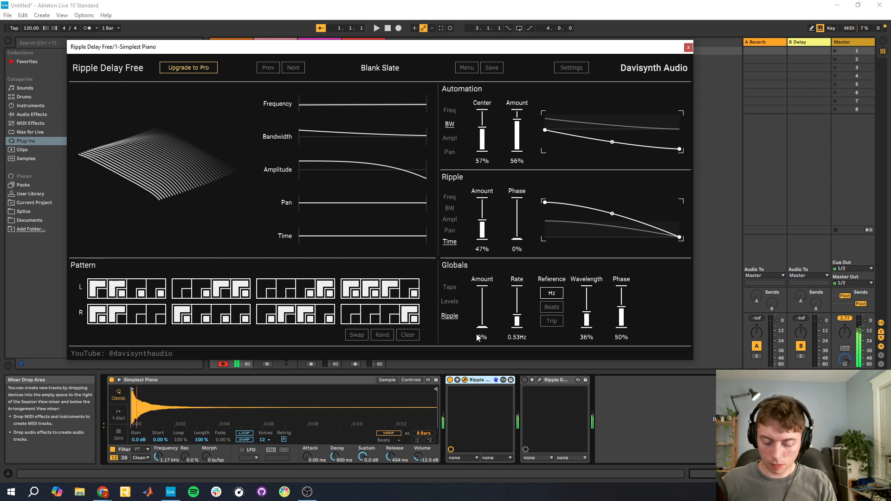
left_click_drag(486, 316, 484, 309)
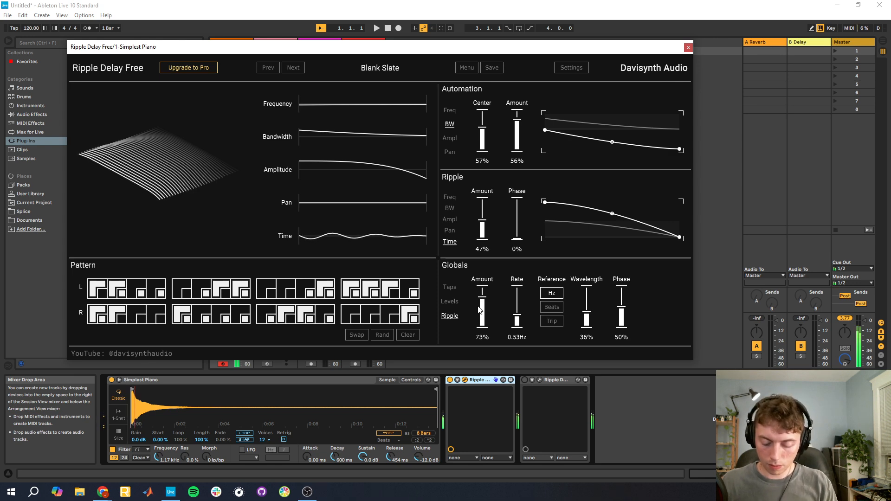
Step: Set the global dry/wet level to 47%, the global ripple amount to 53% and the time ripple amount to 83%
left_click(447, 303)
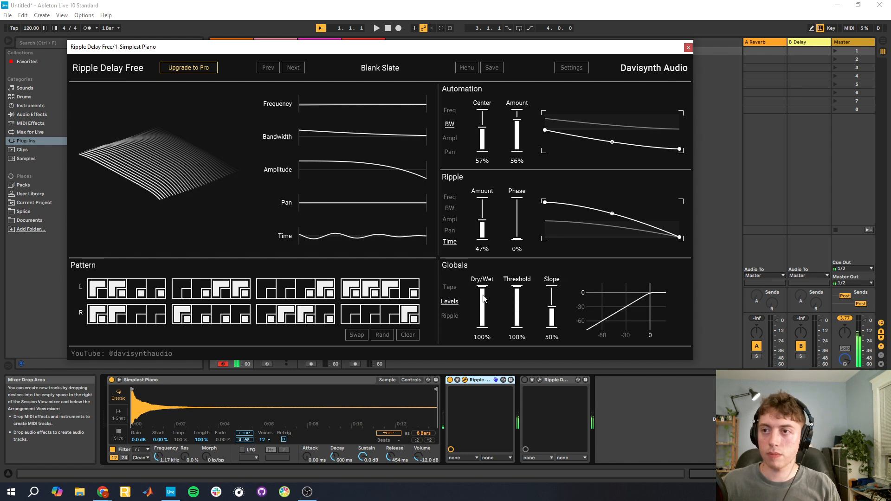
left_click_drag(484, 298, 483, 308)
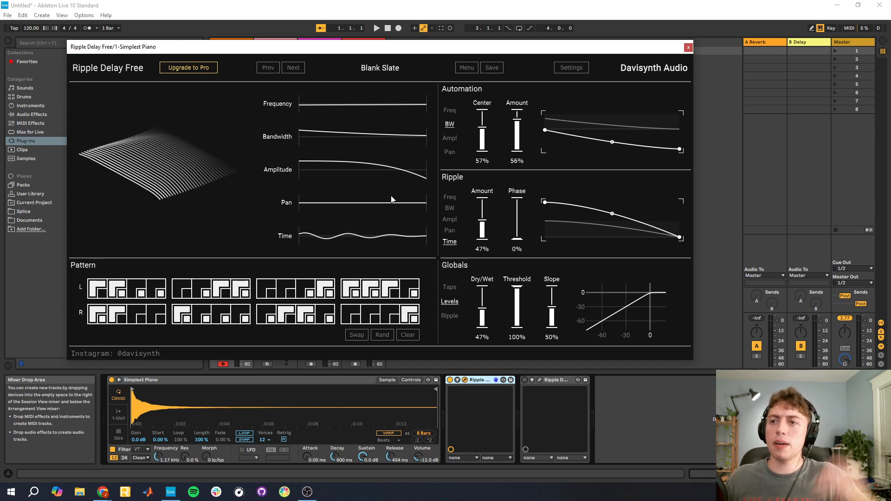
left_click(449, 316)
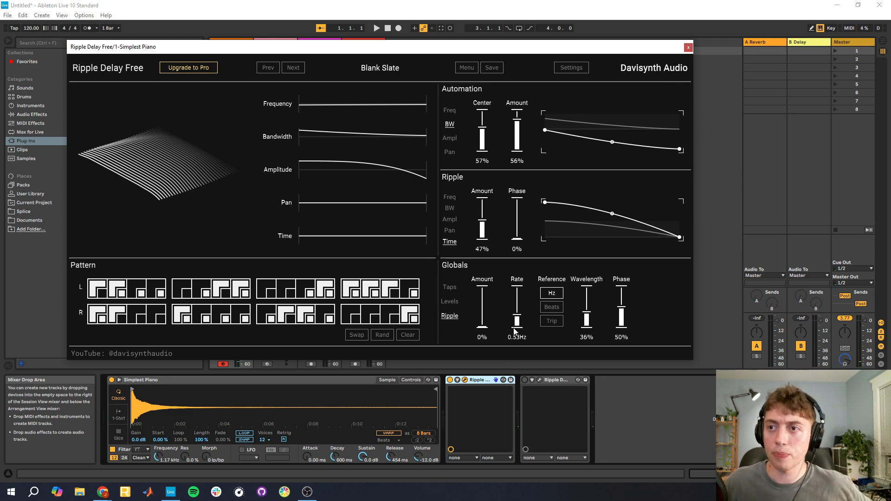
mouse_move(482, 325)
left_mouse_down()
mouse_move(485, 301)
mouse_move(486, 310)
left_mouse_up()
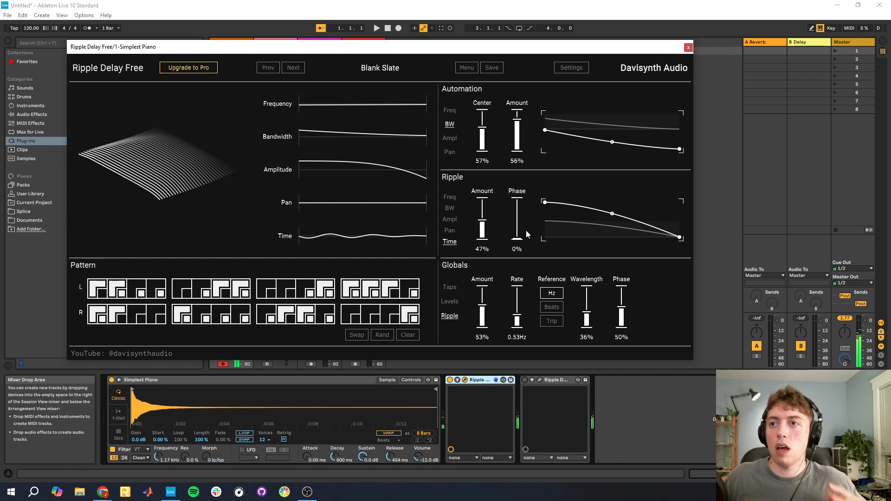
left_click_drag(482, 222, 485, 212)
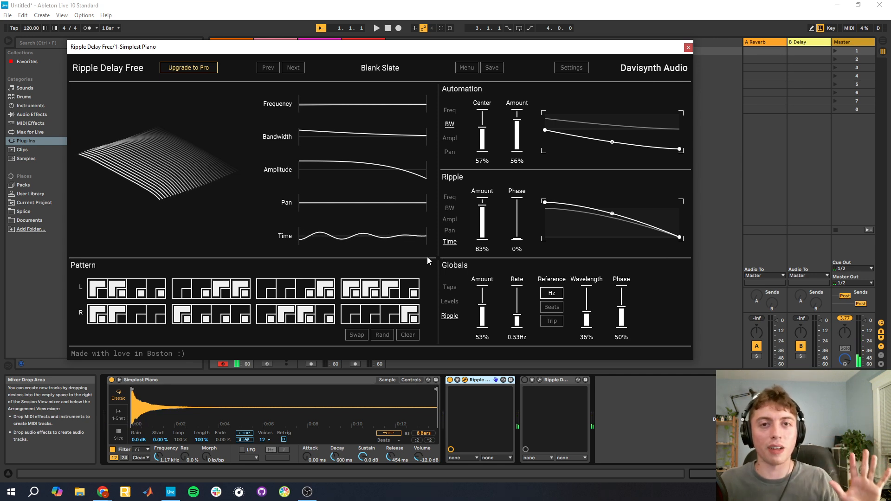
Step: Set the global taps amplitude to 56% and the taps frequency to 57%
left_click(452, 302)
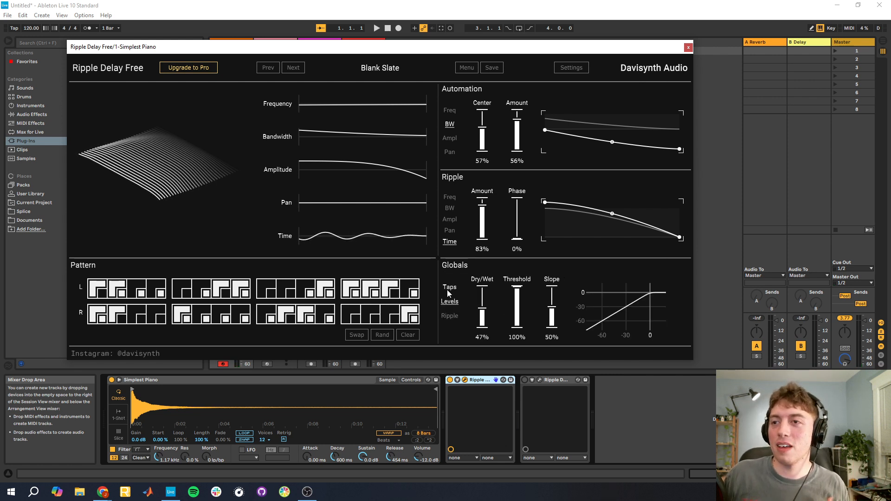
left_click(449, 288)
left_click_drag(587, 319, 621, 306)
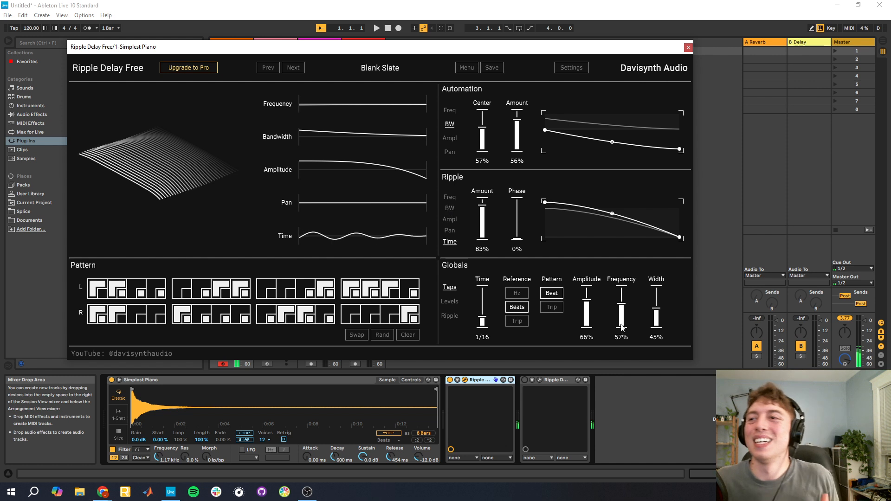
left_click_drag(591, 312, 590, 316)
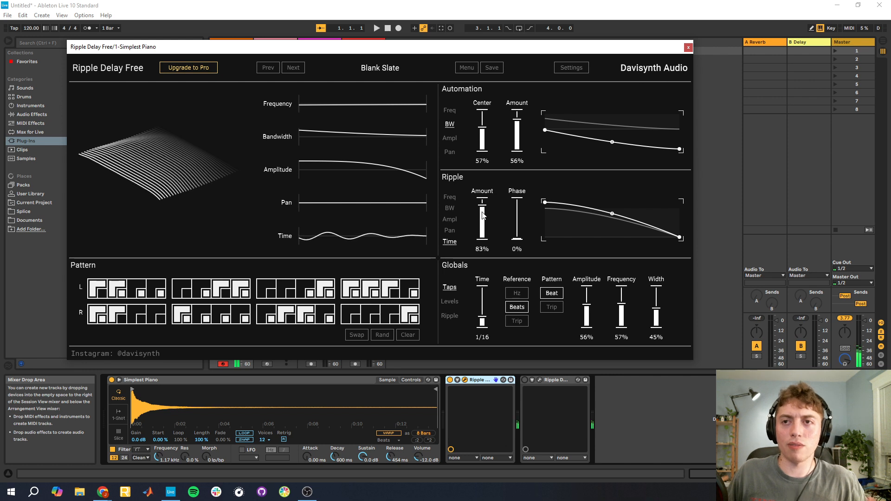
Step: Set the time ripple amount to 49% and display the global ripple settings
left_click_drag(482, 216, 487, 224)
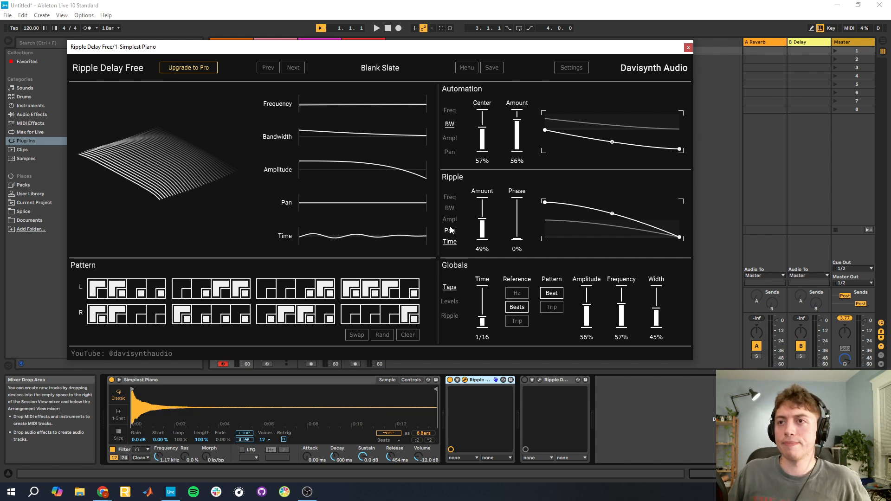
left_click(452, 318)
Step: Try the plug-in's interface scaling at 50% and 125%, and return it to 100%
left_click(571, 69)
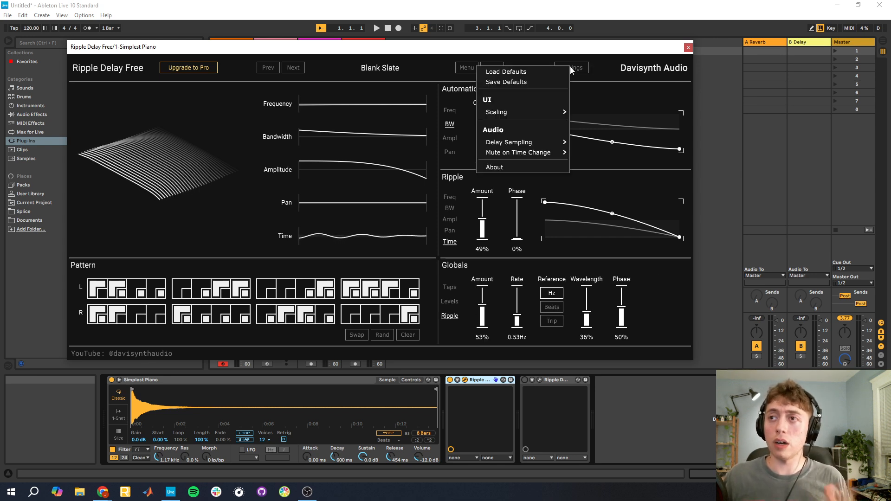
mouse_move(543, 113)
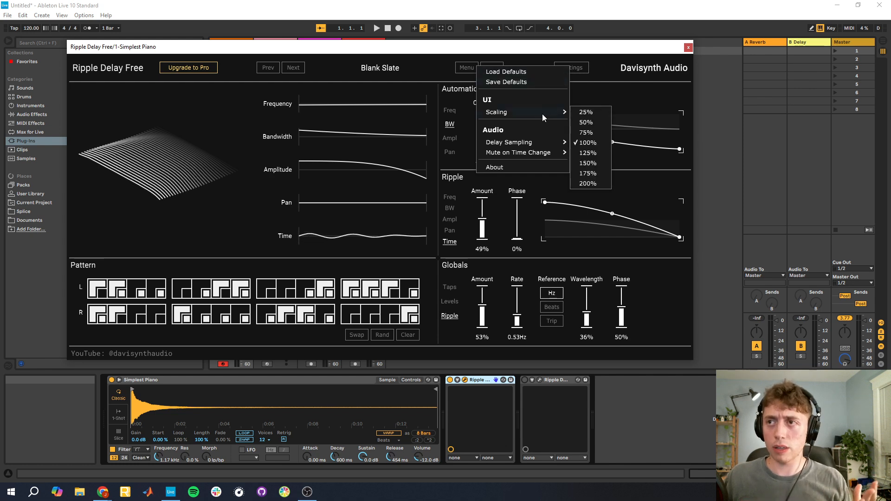
left_click(586, 122)
left_click(320, 61)
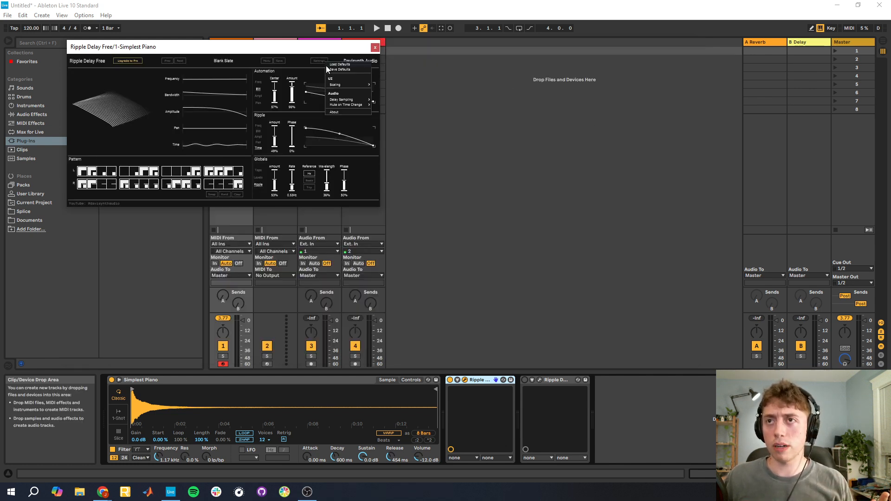
mouse_move(340, 86)
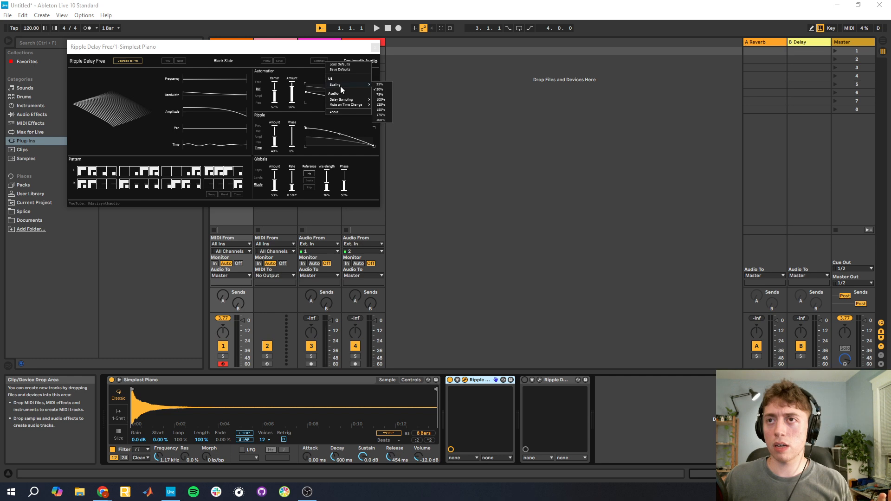
left_click(380, 104)
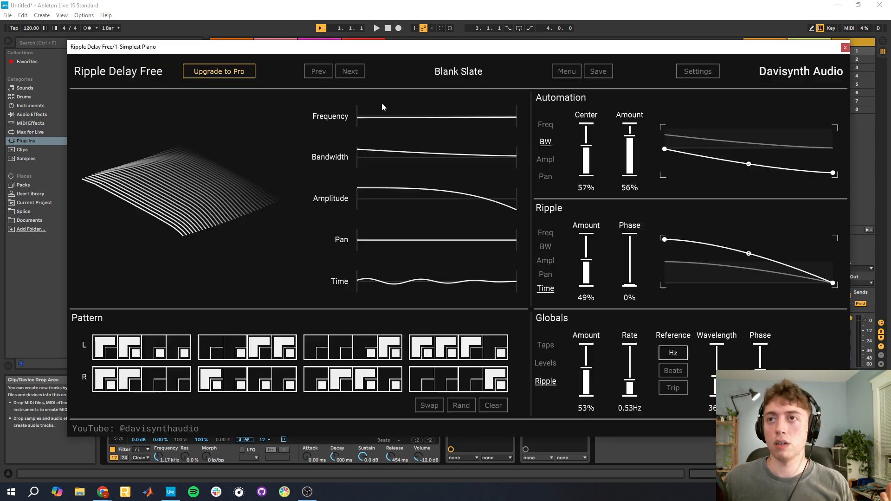
left_click(685, 74)
mouse_move(660, 135)
left_click(710, 171)
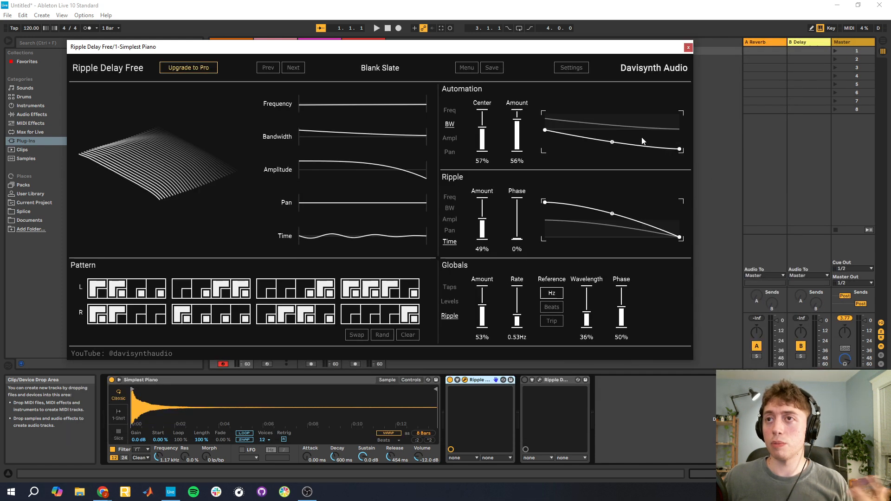
Step: Save the plug-in's current settings as the defaults
left_click(566, 70)
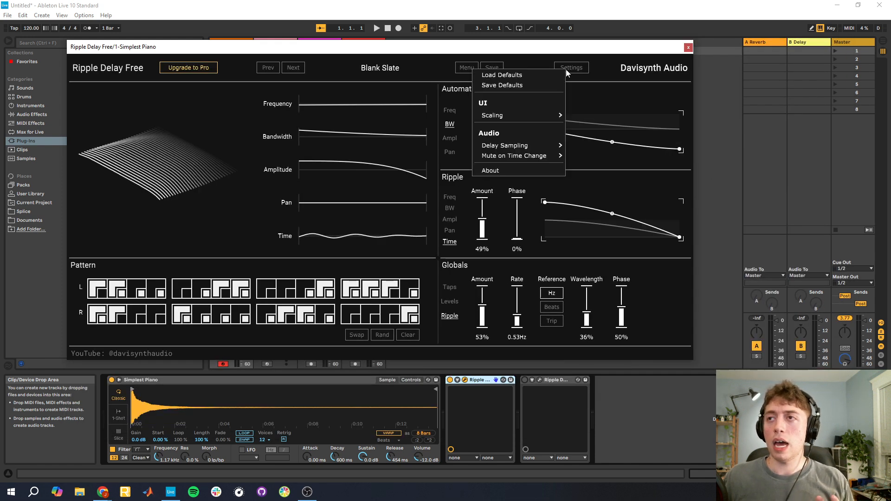
left_click(534, 85)
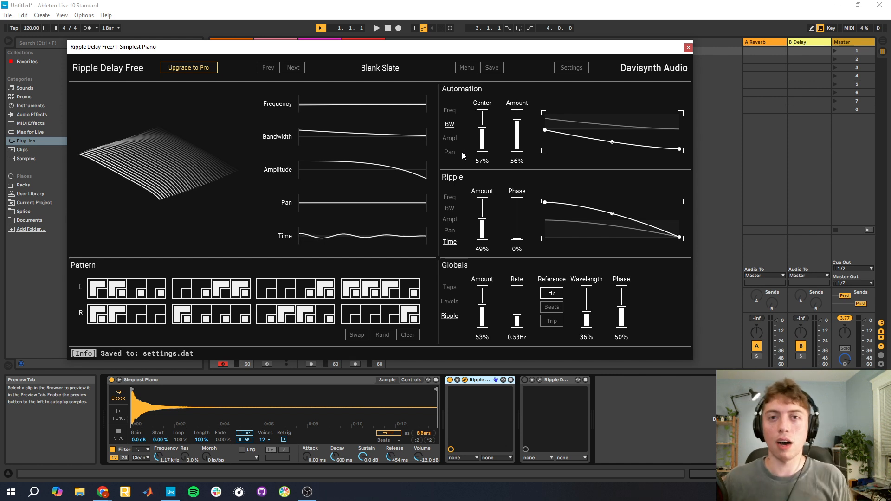
Step: Try a smaller interface scaling for the plug-in and restore the original size
left_click(572, 70)
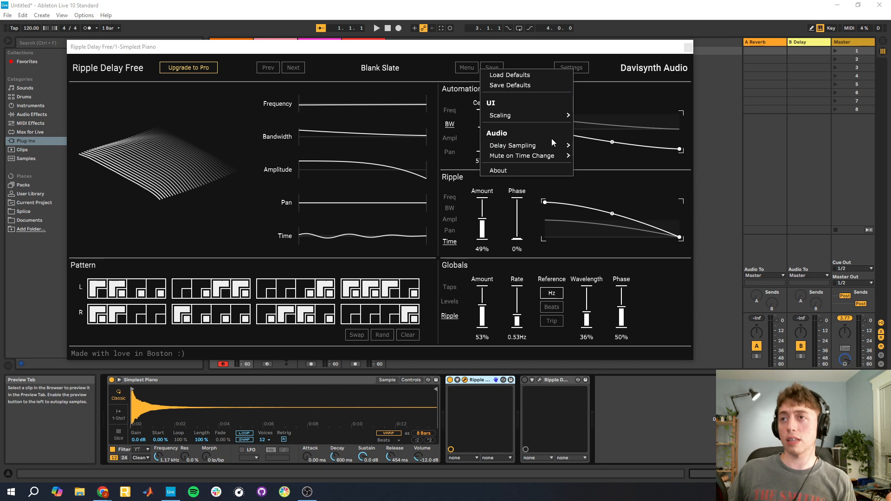
mouse_move(553, 147)
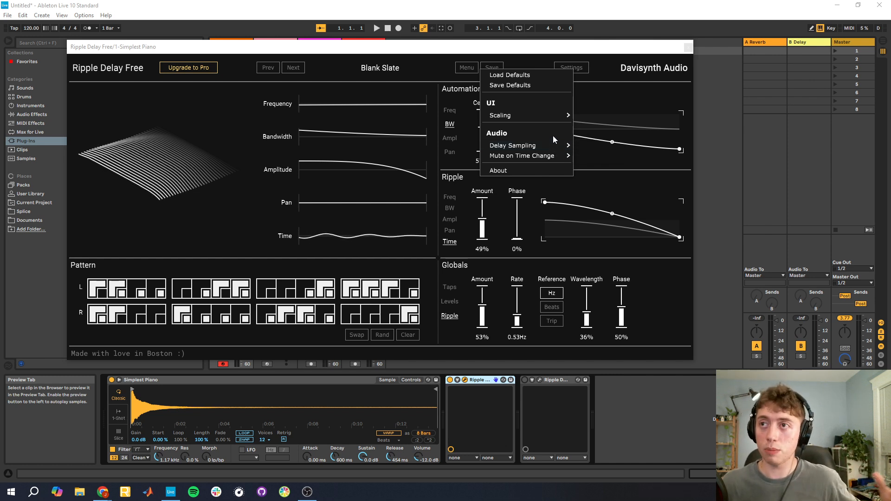
mouse_move(533, 115)
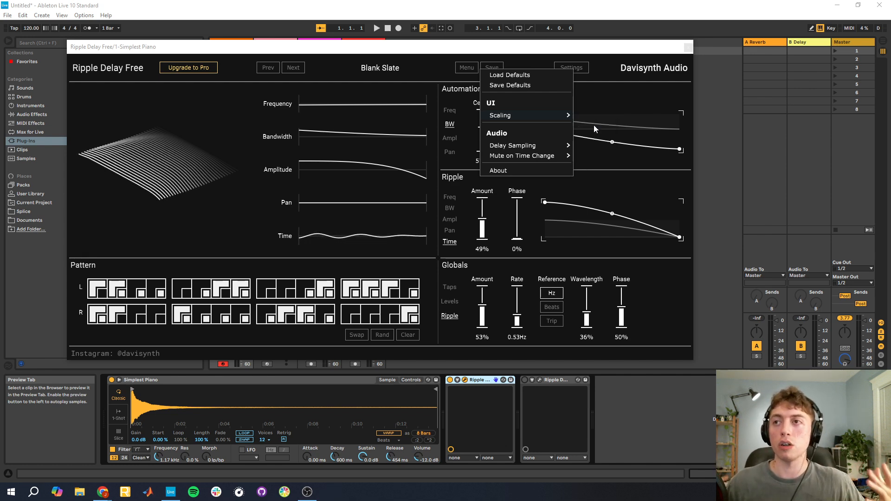
left_click(594, 125)
left_click(320, 61)
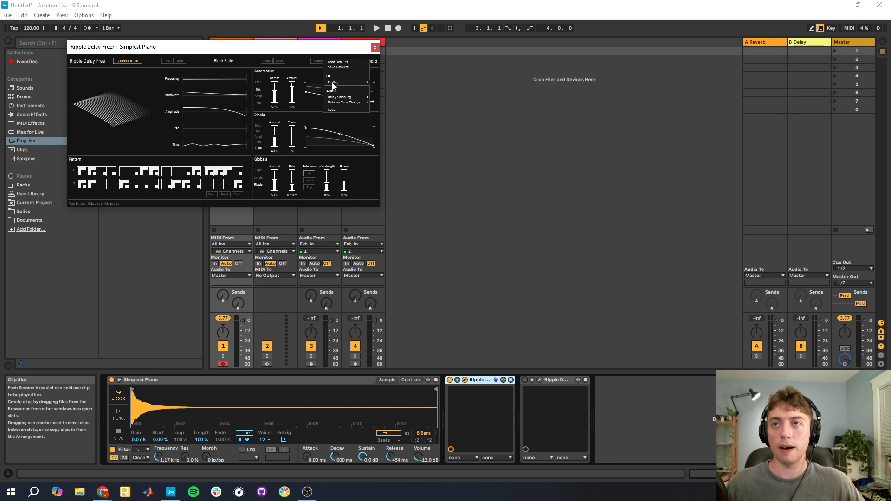
mouse_move(334, 83)
left_click(379, 97)
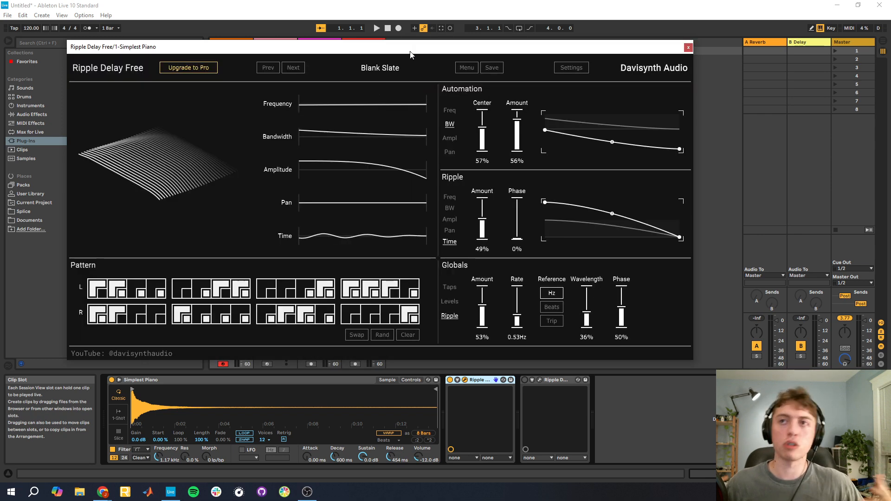
left_click_drag(410, 52, 416, 52)
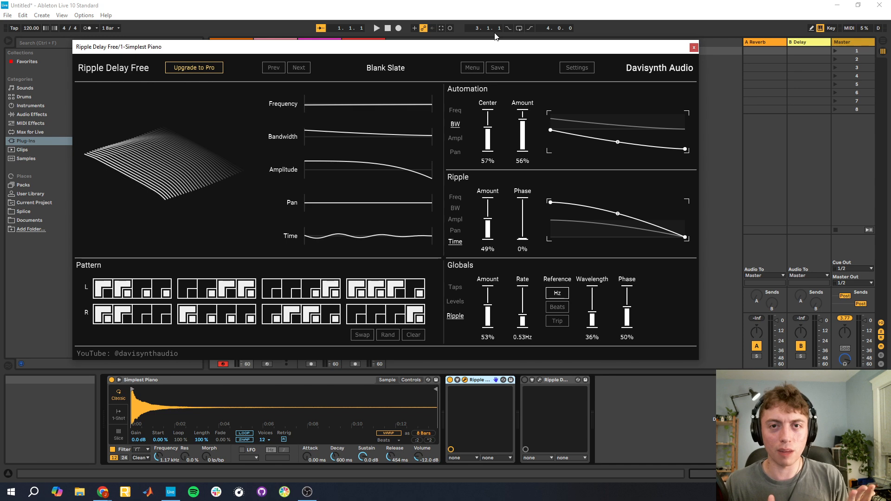
Step: Update the factory presets of Ripple Delay Free
left_click(472, 68)
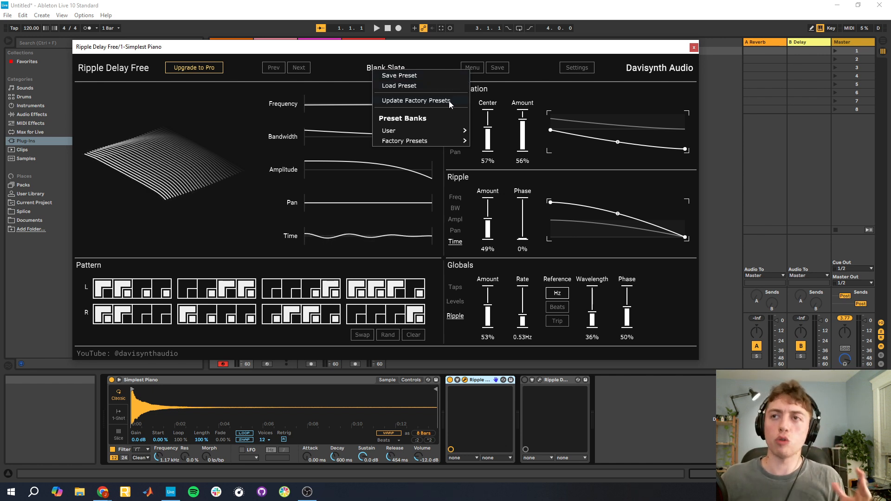
mouse_move(441, 131)
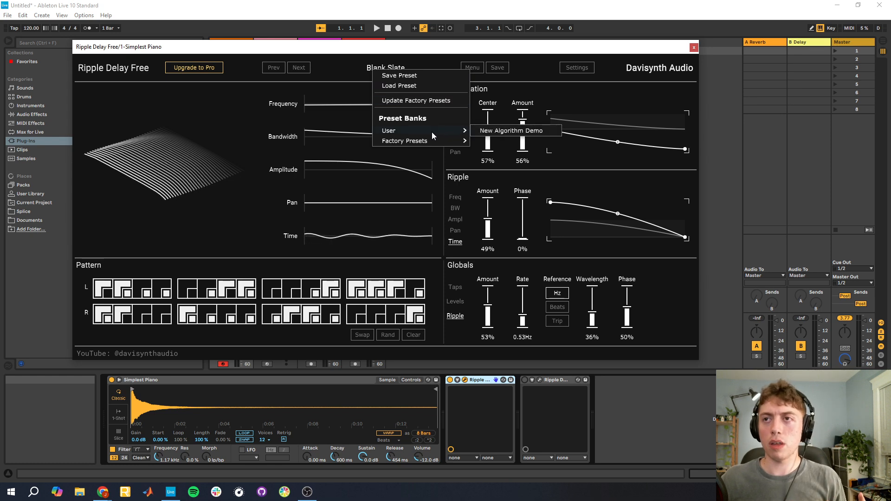
mouse_move(418, 142)
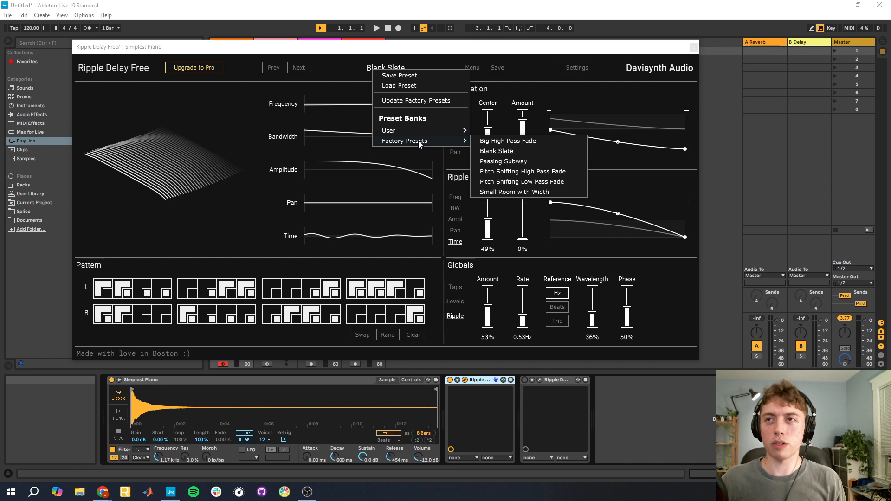
left_click(440, 100)
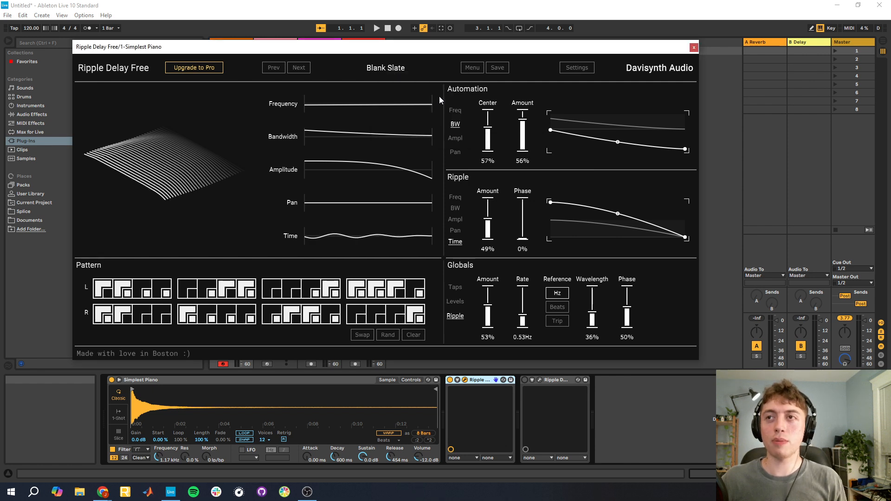
Step: Load the factory preset Pitch Shifting High Pass Fade
left_click(469, 69)
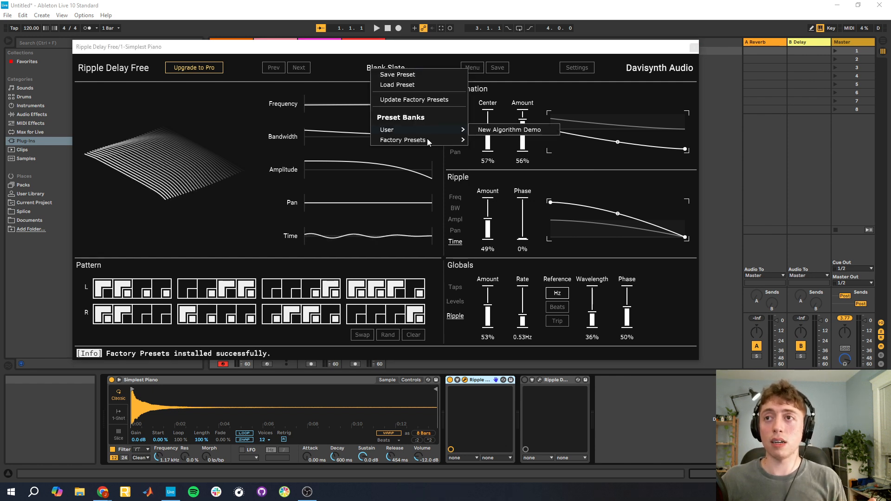
mouse_move(427, 138)
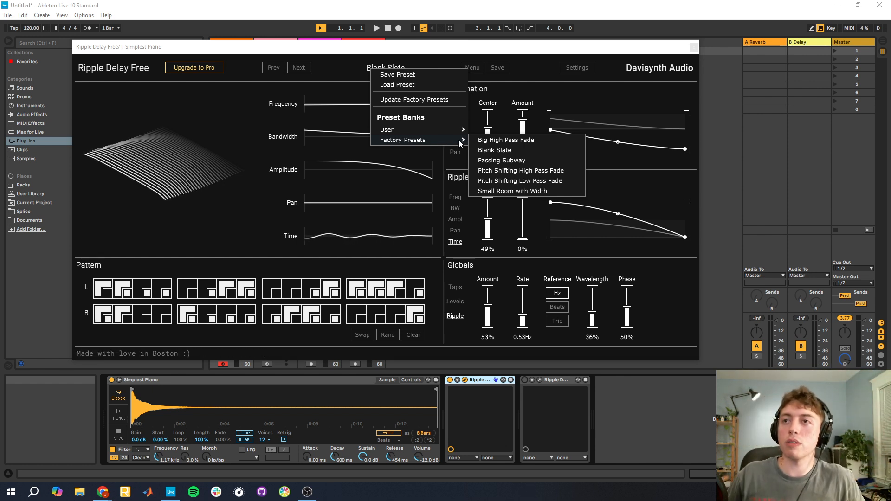
left_click(490, 172)
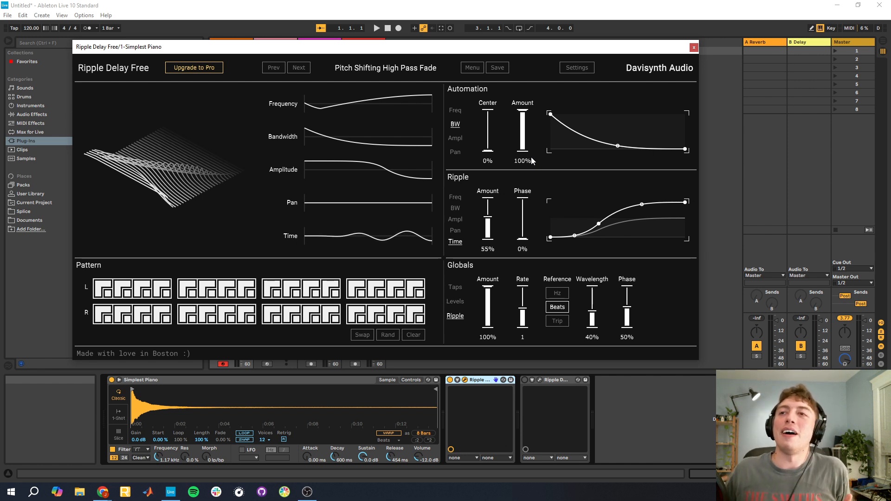
Step: Open Ripple Delay Pro with the device switched on and update its factory presets
left_click(472, 67)
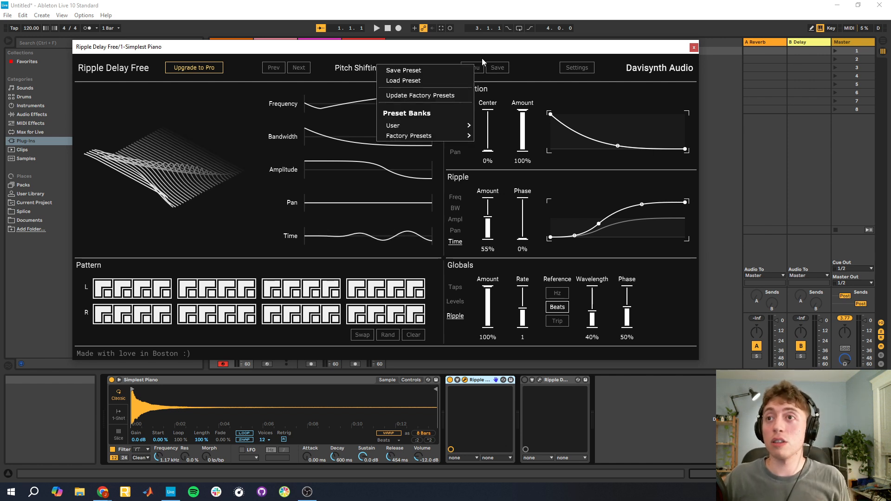
left_click(539, 380)
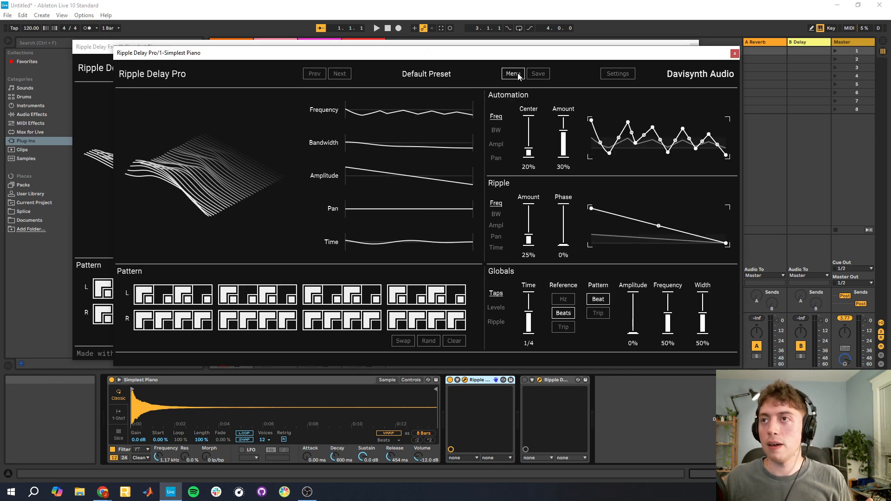
left_click(518, 76)
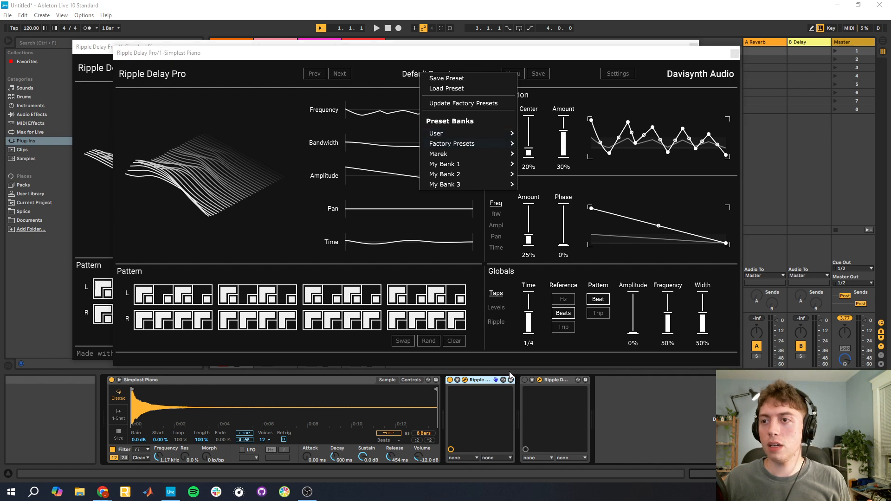
left_click(524, 381)
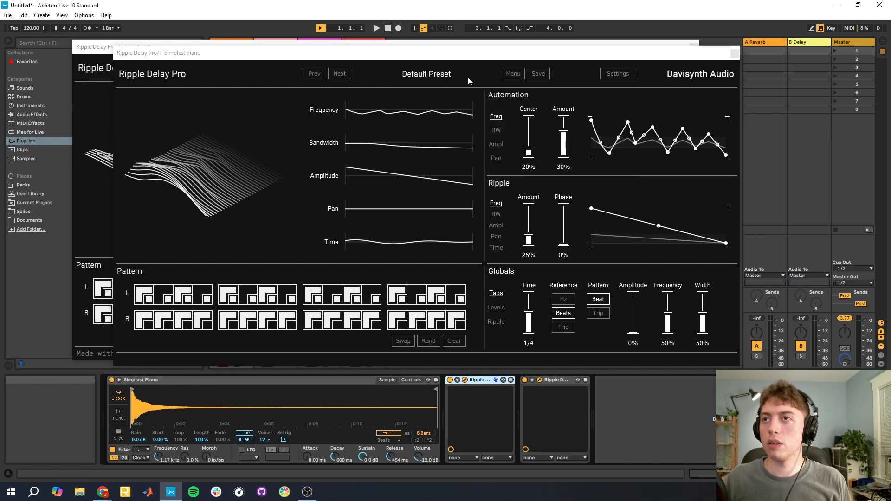
left_click(513, 75)
mouse_move(467, 144)
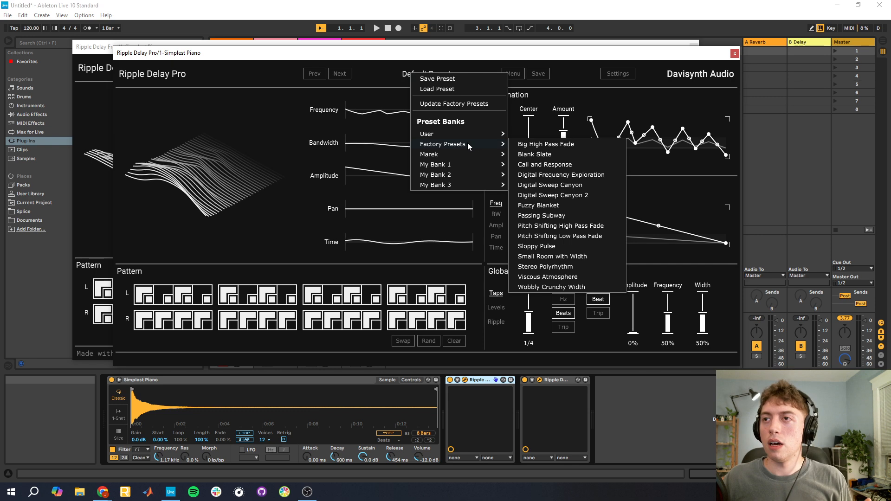
left_click(444, 103)
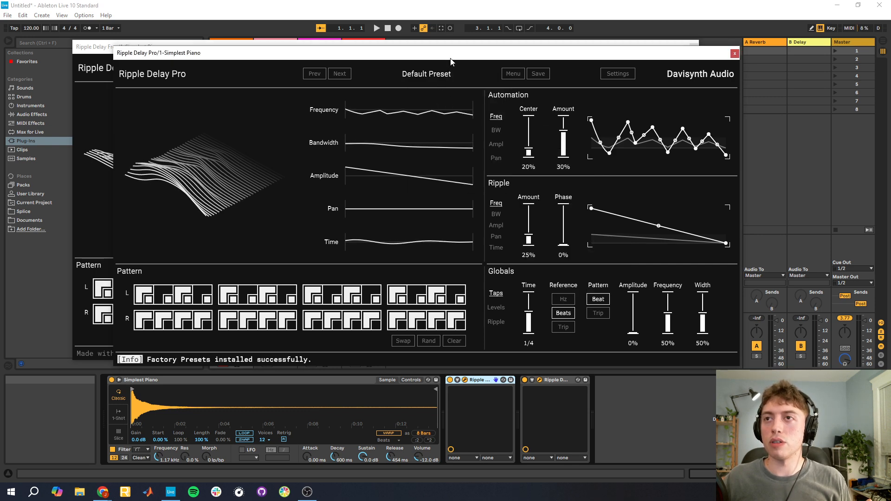
Step: Display the list of factory presets in Ripple Delay Pro
left_click_drag(450, 59, 457, 74)
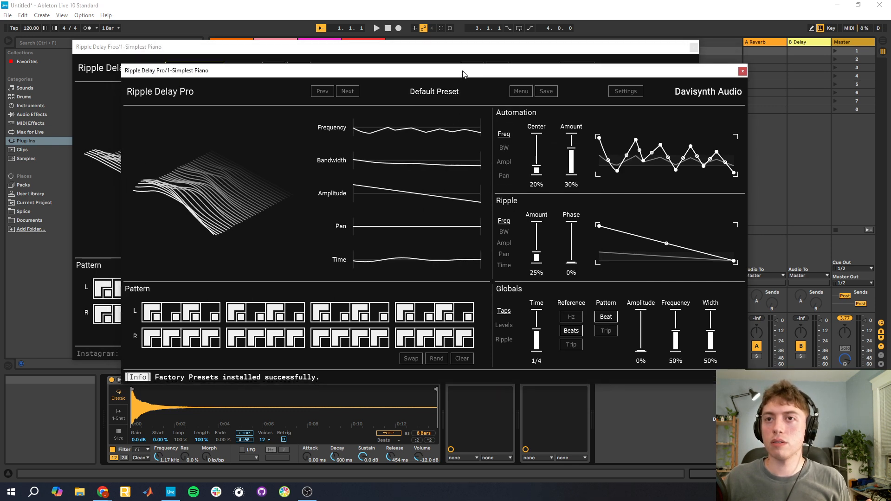
left_click(519, 90)
mouse_move(511, 164)
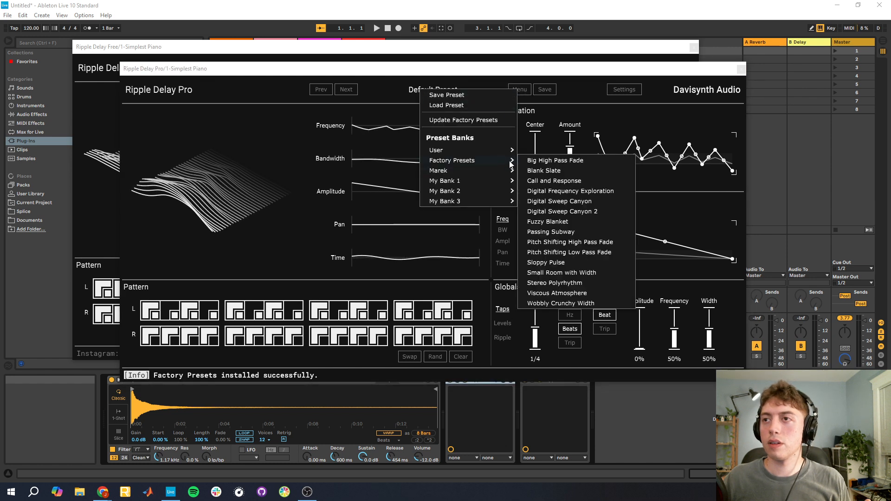
Step: Close the Ripple Delay Pro window and switch that device off
left_click(740, 70)
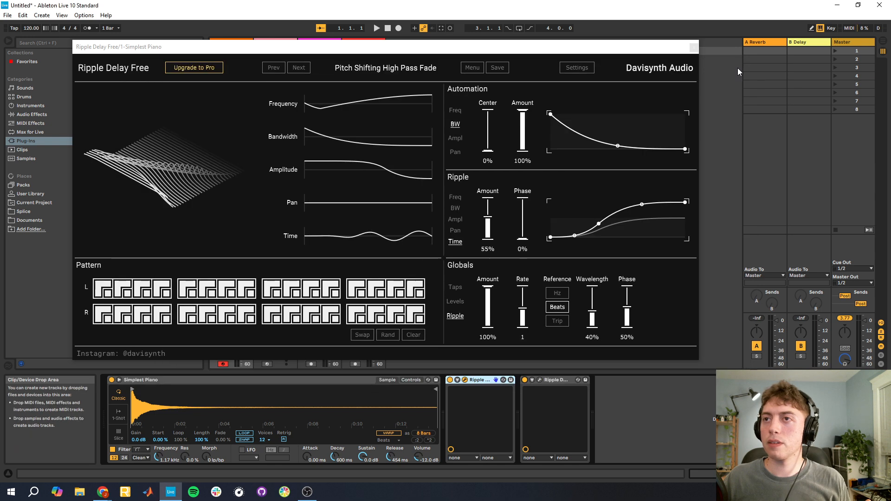
left_click(526, 380)
left_click_drag(510, 54, 494, 52)
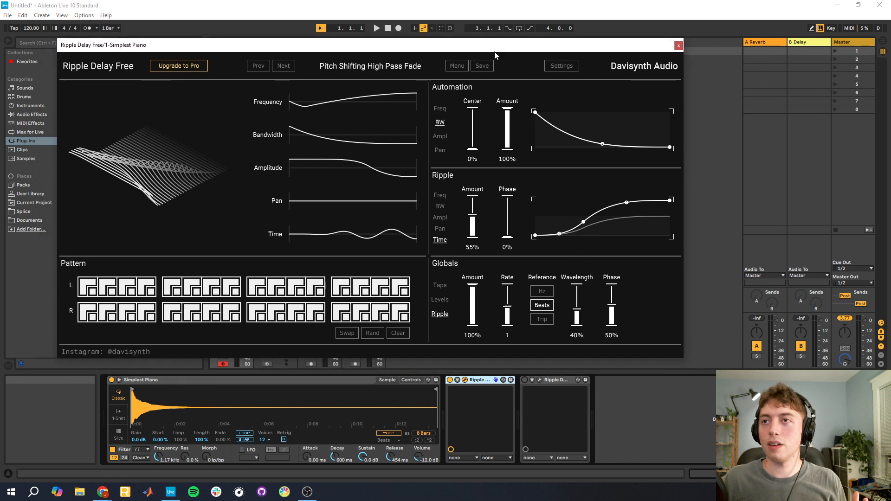
Step: Load the factory preset Big High Pass Fade in Ripple Delay Free and advance through the presets to Pitch Shifting High Pass Fade
left_click(457, 65)
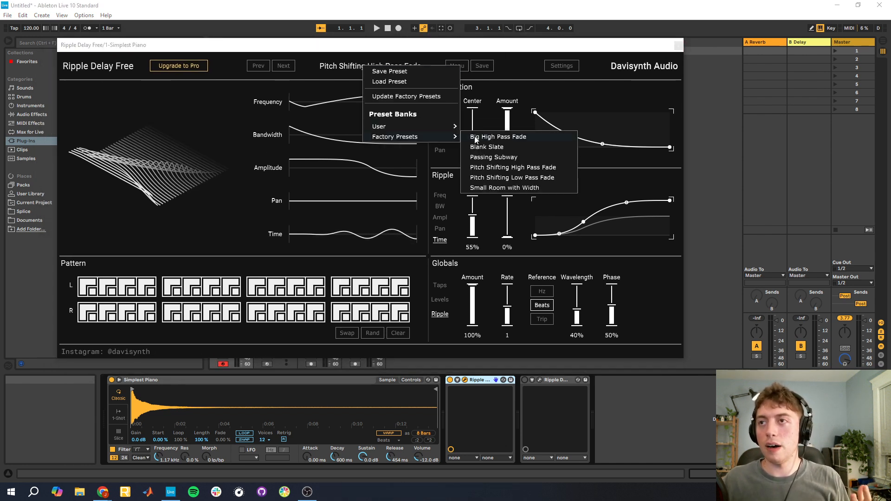
left_click(476, 138)
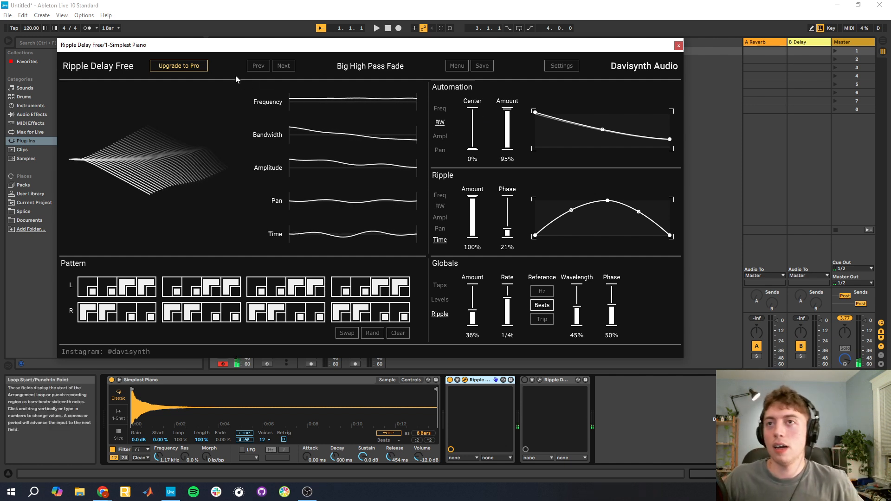
left_click(283, 66)
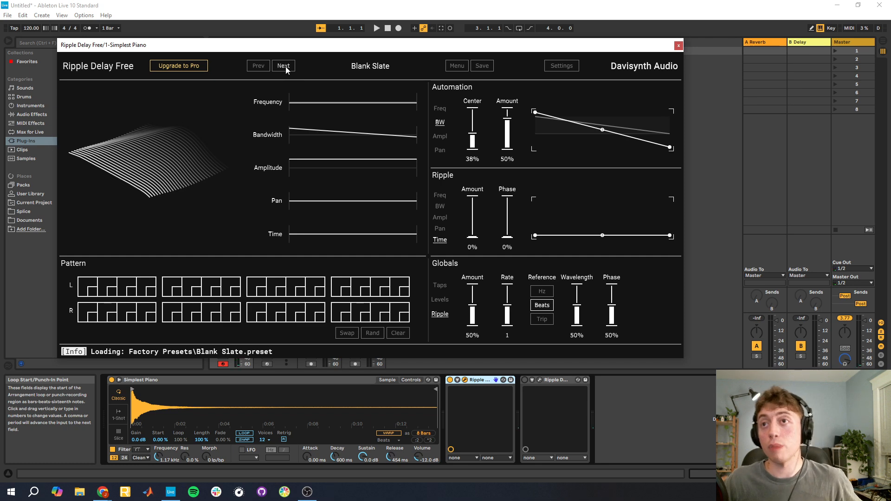
left_click(283, 65)
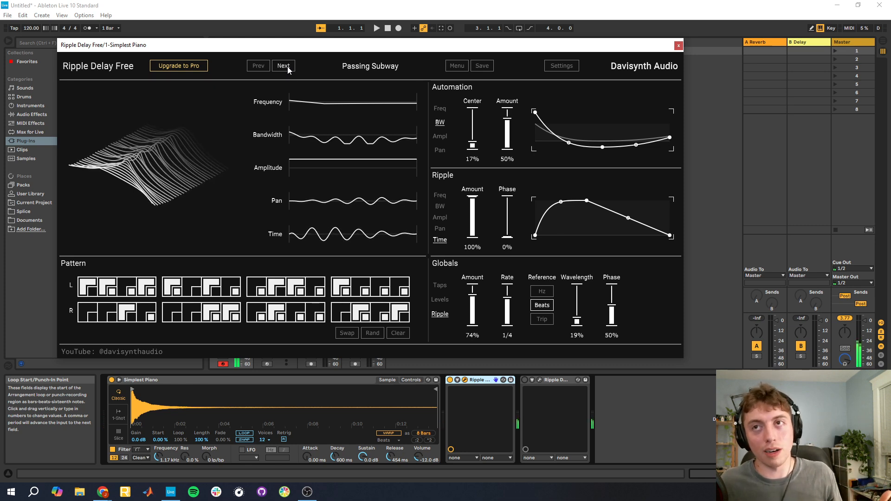
left_click(284, 66)
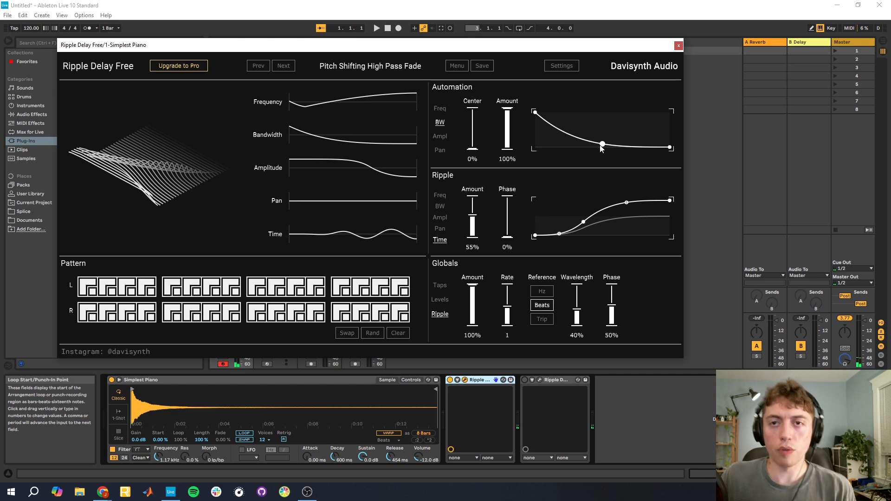
Step: Try reshaping the bandwidth automation curve with a steep early drop, a low plateau and a straight rise to maximum at the end
left_click_drag(601, 146, 599, 149)
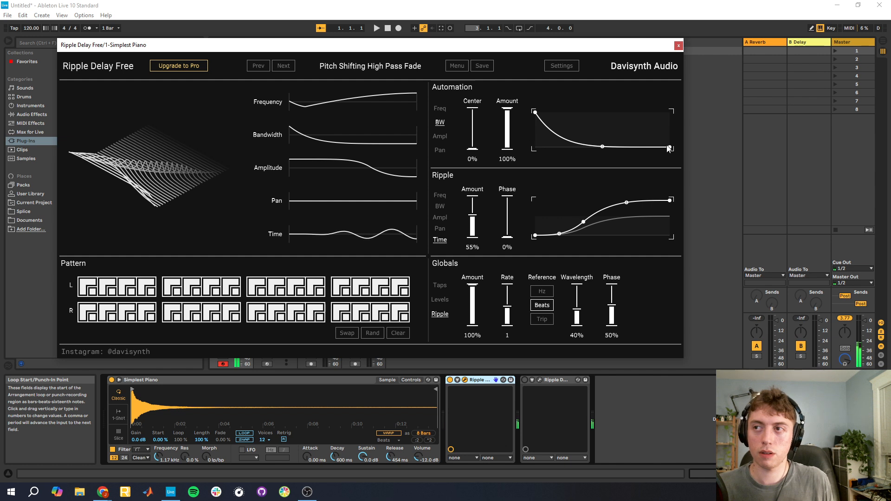
left_click_drag(671, 149, 585, 149)
left_click_drag(632, 132, 676, 109)
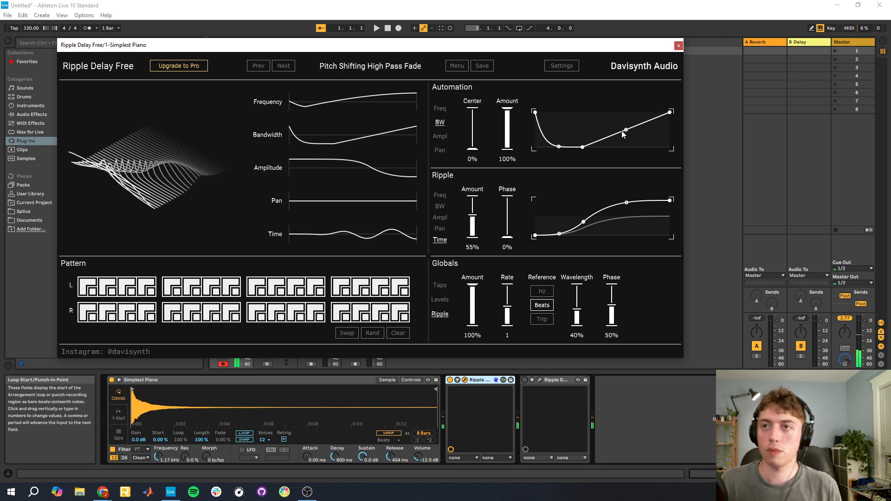
left_click_drag(583, 149, 584, 148)
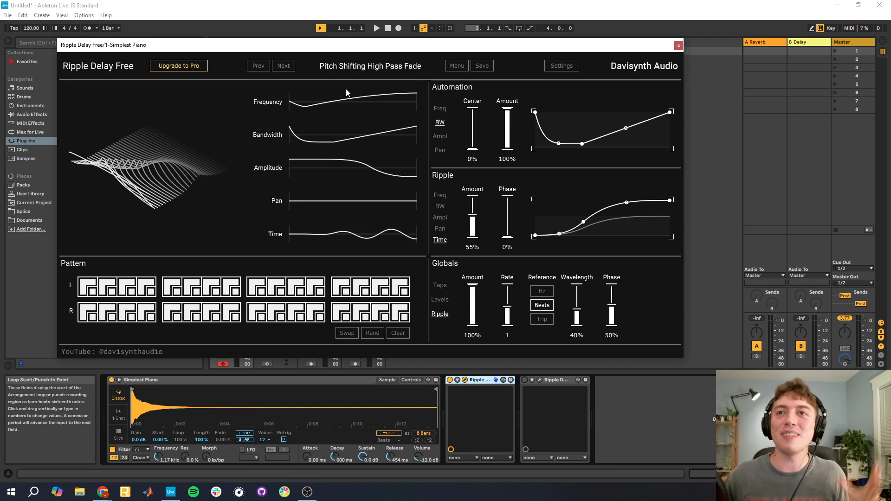
Step: Advance to the Small Room with Width preset and, with the taps globals displayed, set its time ripple amount to 0%
left_click(283, 66)
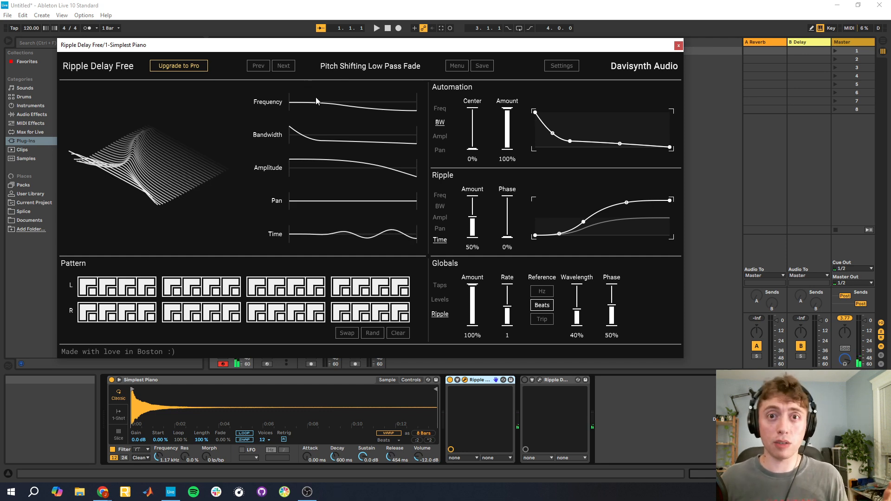
left_click(284, 66)
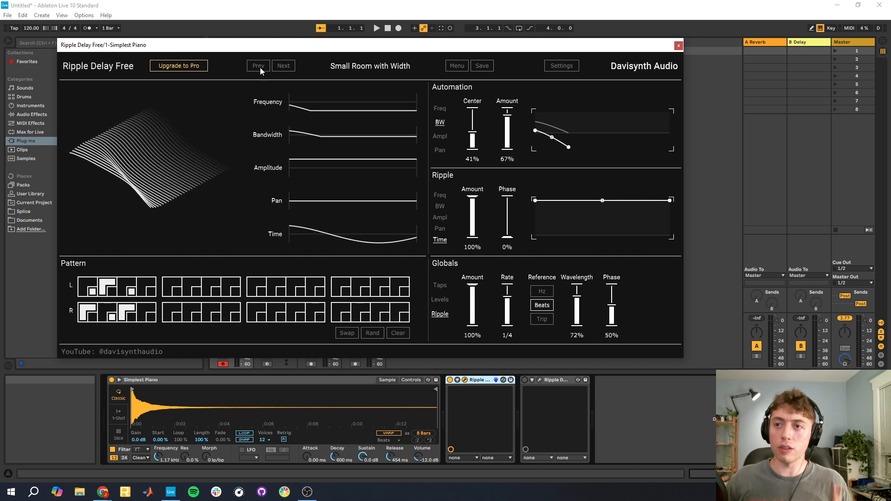
left_click(440, 286)
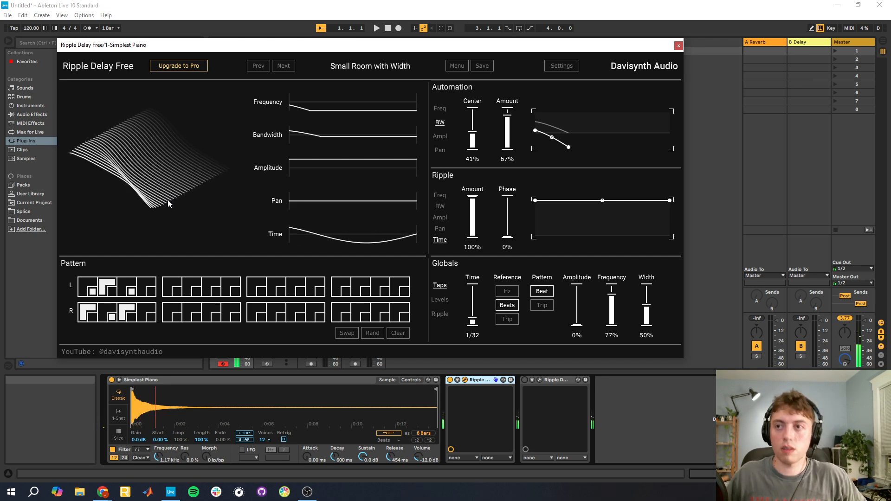
left_click_drag(472, 206, 474, 232)
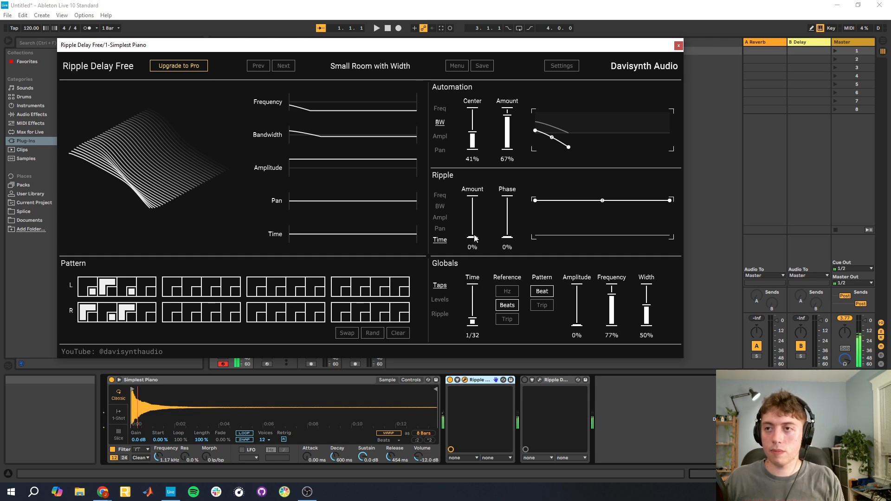
Step: Set the time ripple amount to 28% and the global ripple rate to 1.9 Hz with the Hz reference
left_click_drag(474, 237, 479, 238)
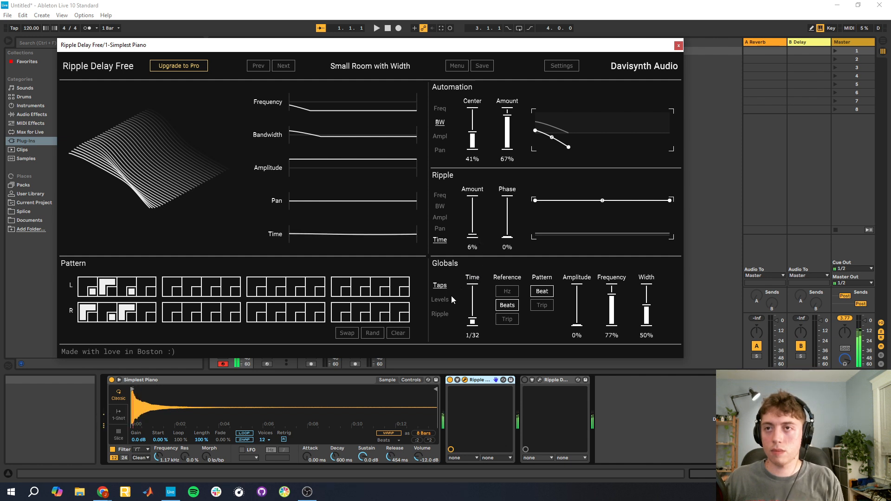
left_click(440, 314)
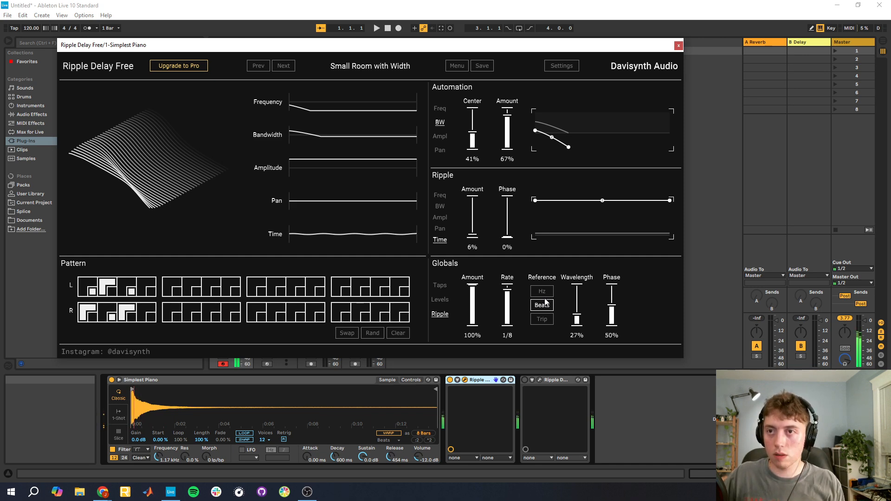
left_click_drag(481, 237, 475, 229)
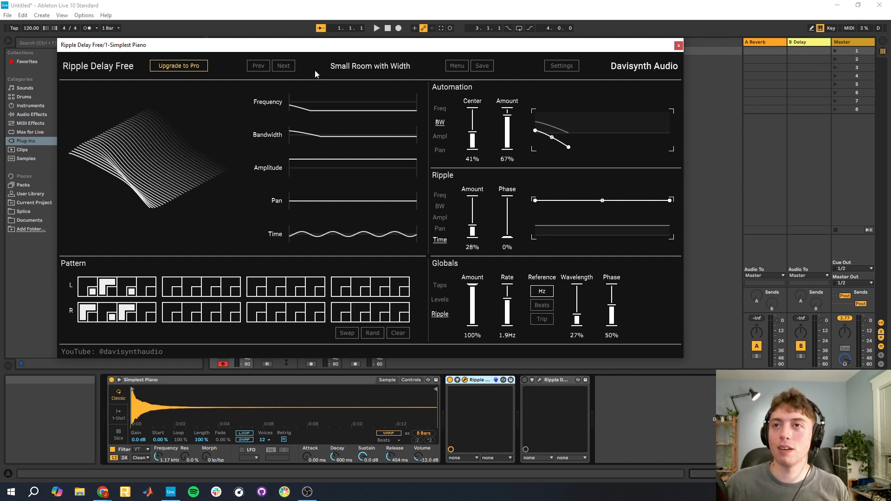
Step: Advance through the Ripple Delay Free presets past New Algorithm Demo to Big High Pass Fade
double_click(300, 66)
left_click(293, 68)
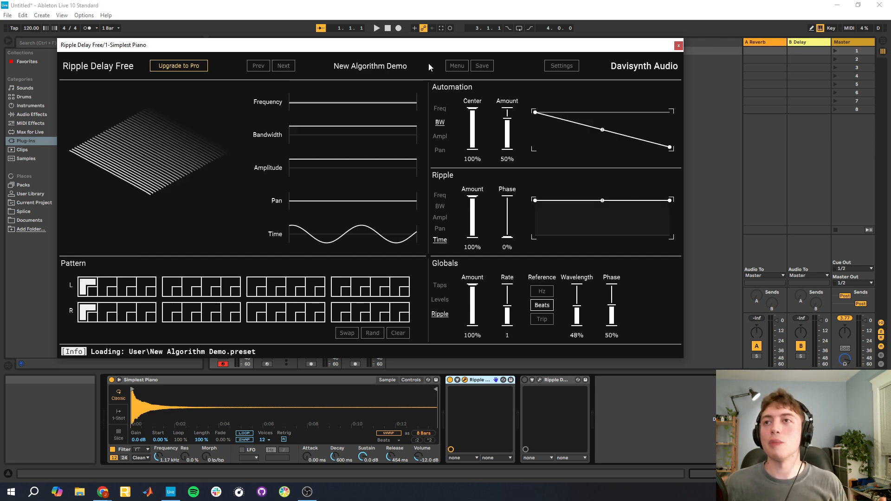
left_click(452, 67)
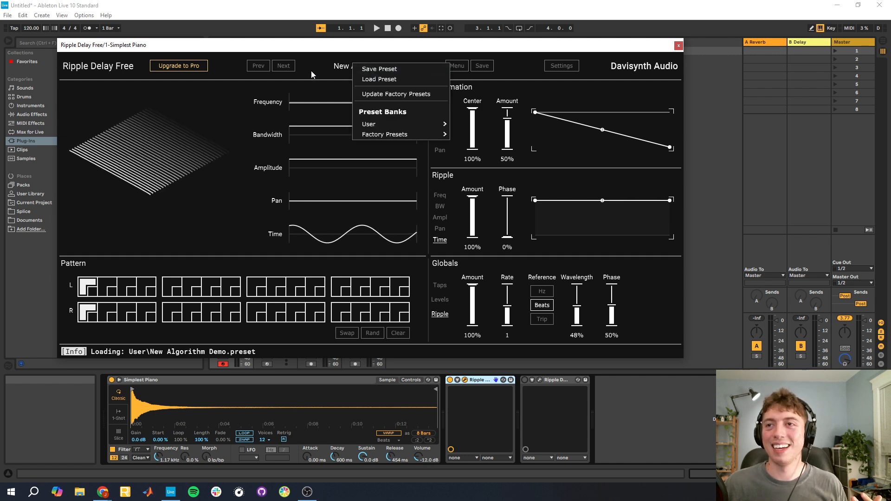
left_click(294, 63)
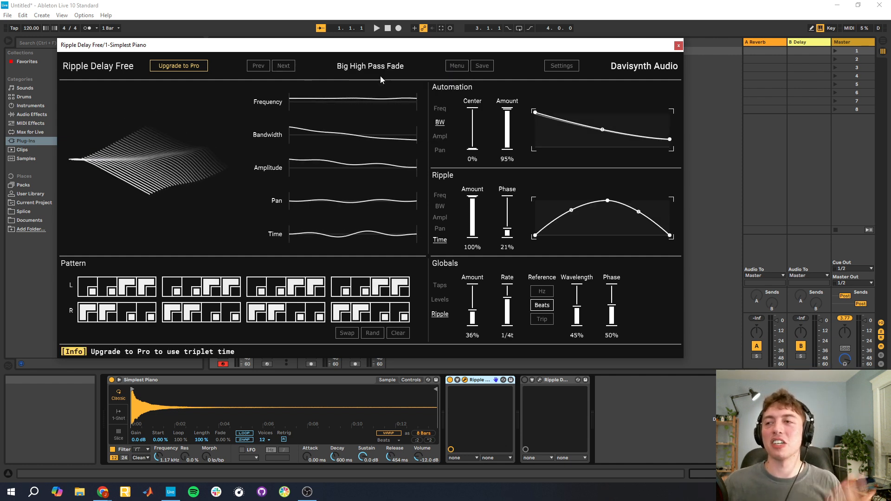
Step: Close the Ripple Delay Free window, swap the active device to Ripple Delay Pro, and open the Pro plug-in window
left_click(678, 45)
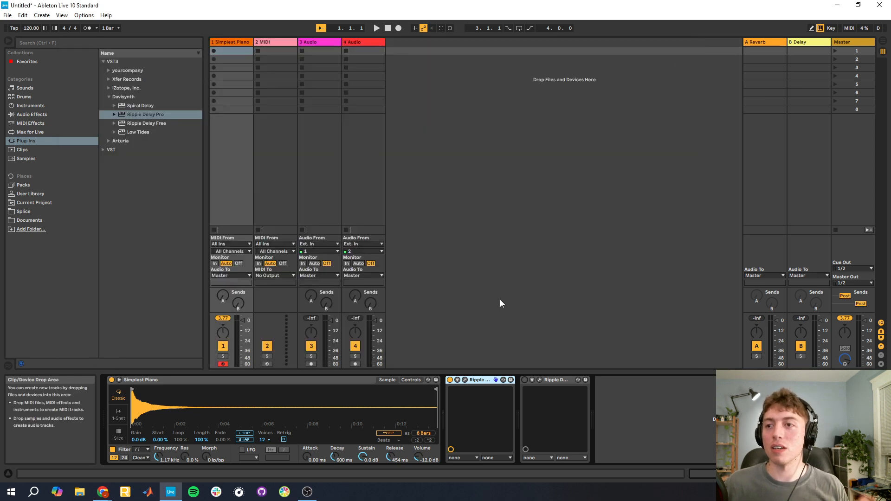
left_click(525, 380)
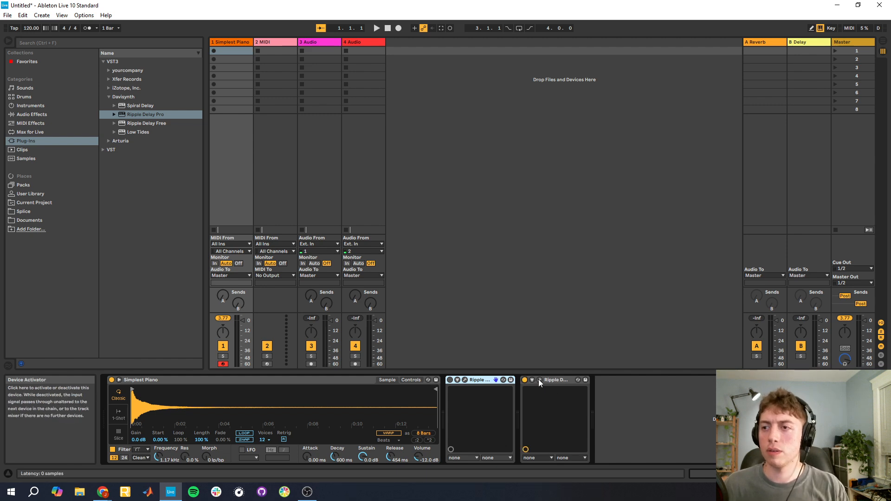
left_click(539, 380)
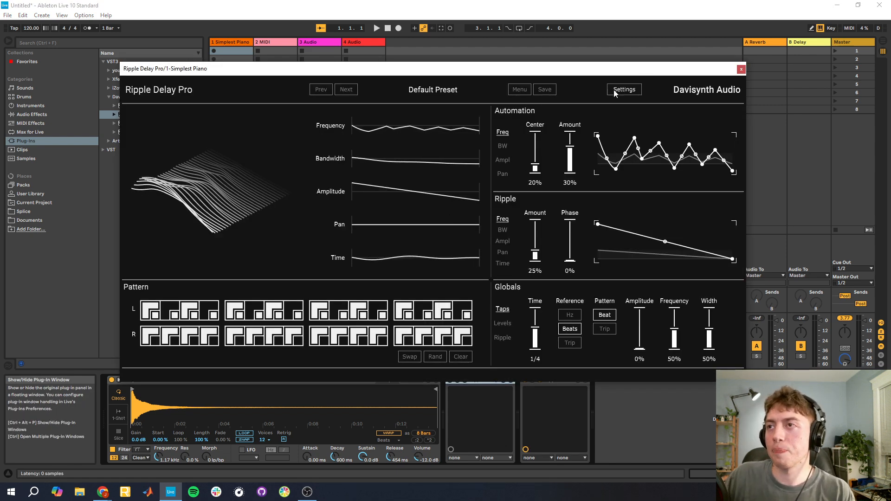
Step: Load the factory preset Blank Slate in Ripple Delay Pro, then advance to Call and Response and display its levels globals
left_click(520, 91)
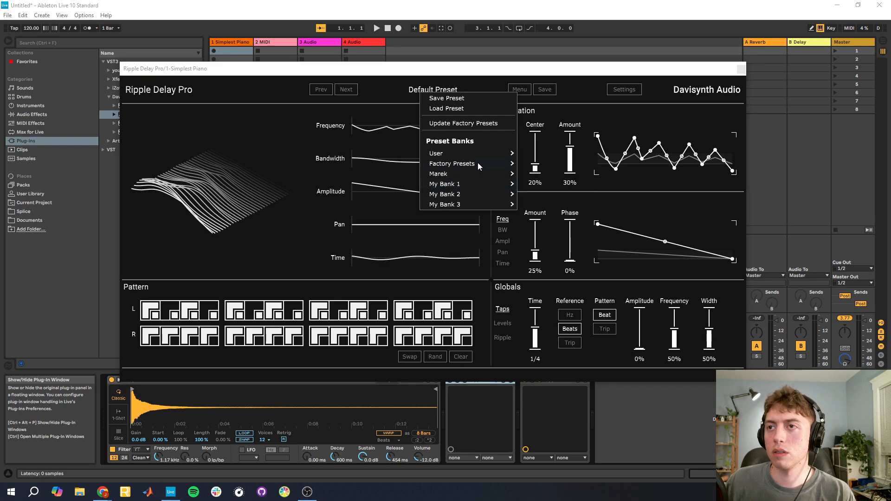
mouse_move(478, 164)
left_click(558, 168)
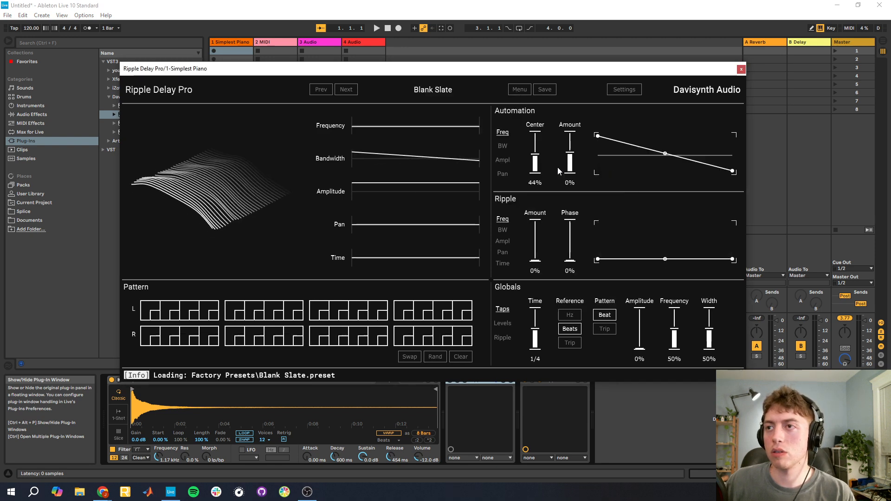
left_click(346, 91)
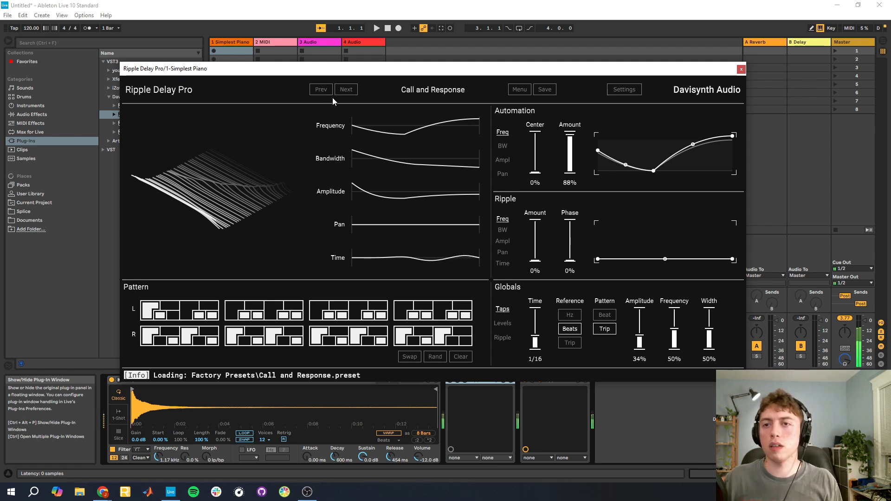
left_click_drag(468, 72, 448, 43)
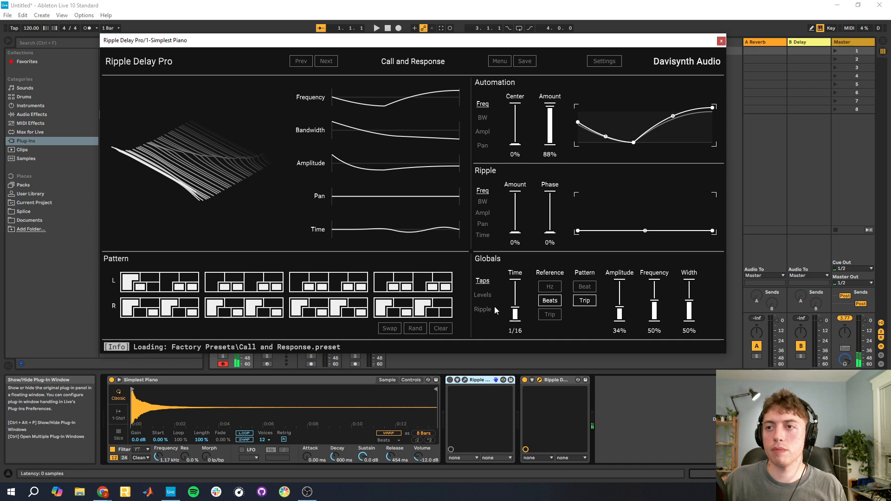
left_click(484, 296)
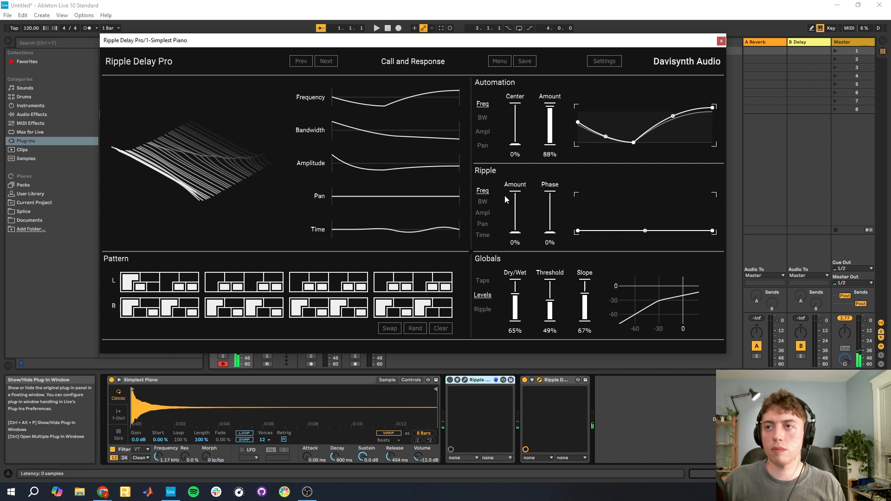
Step: Step through Digital Frequency Exploration and the two Digital Sweep Canyon presets, ending on Digital Sweep Canyon
left_click(333, 62)
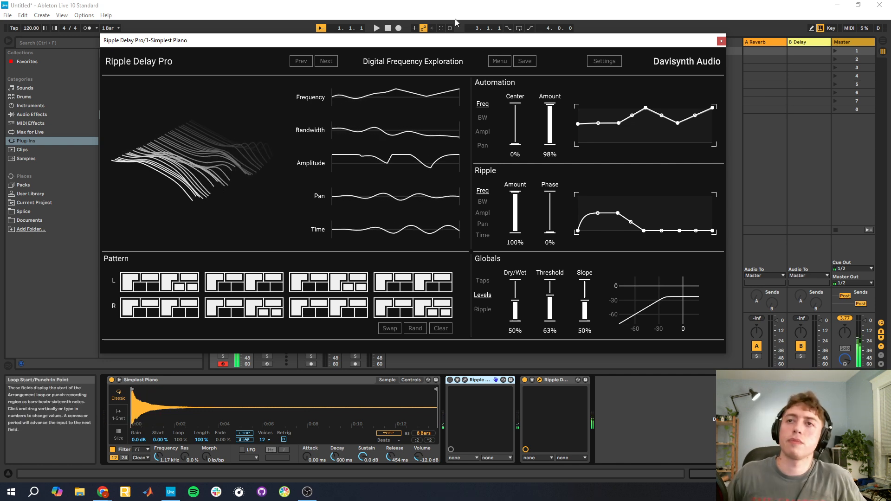
left_click(325, 62)
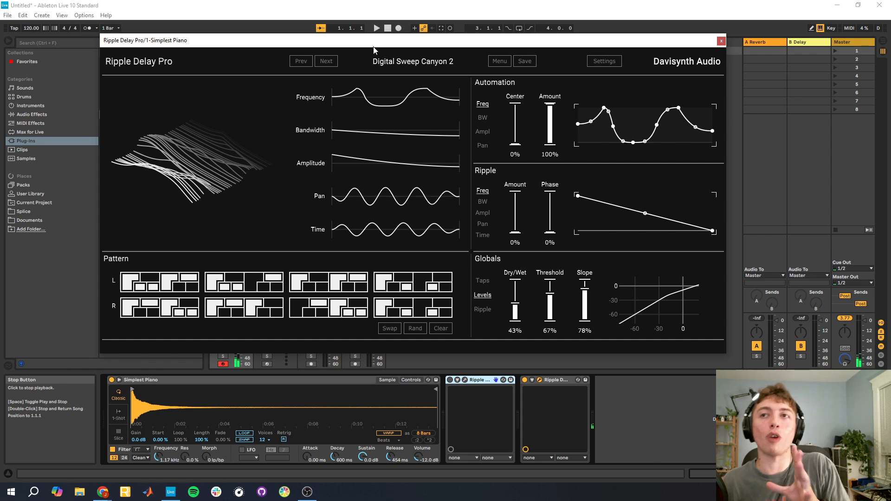
left_click(331, 67)
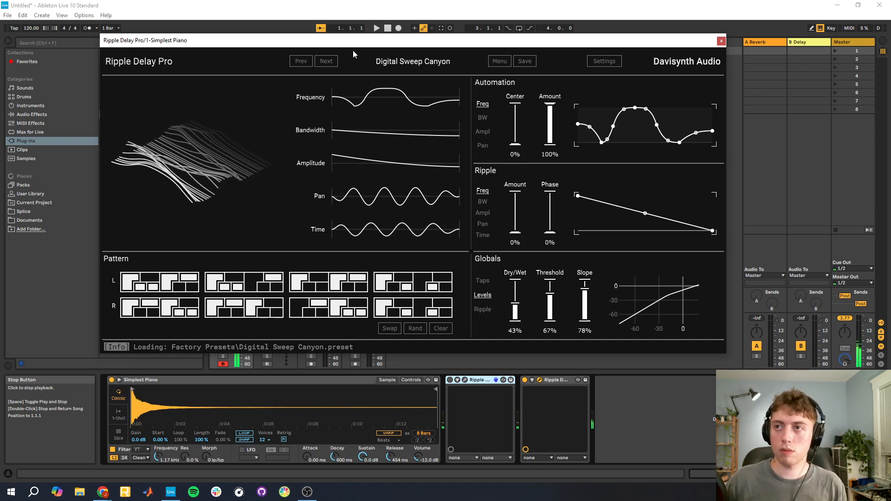
left_click(308, 62)
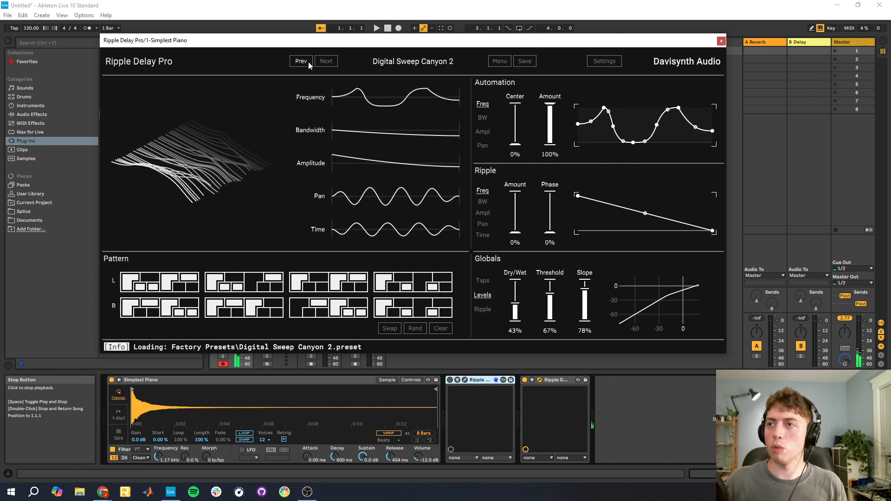
left_click(299, 63)
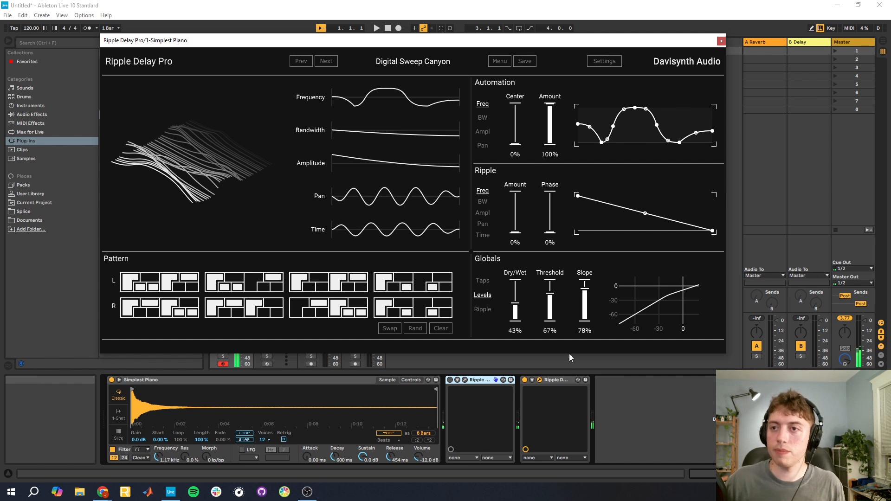
Step: Set the global tap time of the Digital Sweep Canyon preset to 1/32
left_click(488, 309)
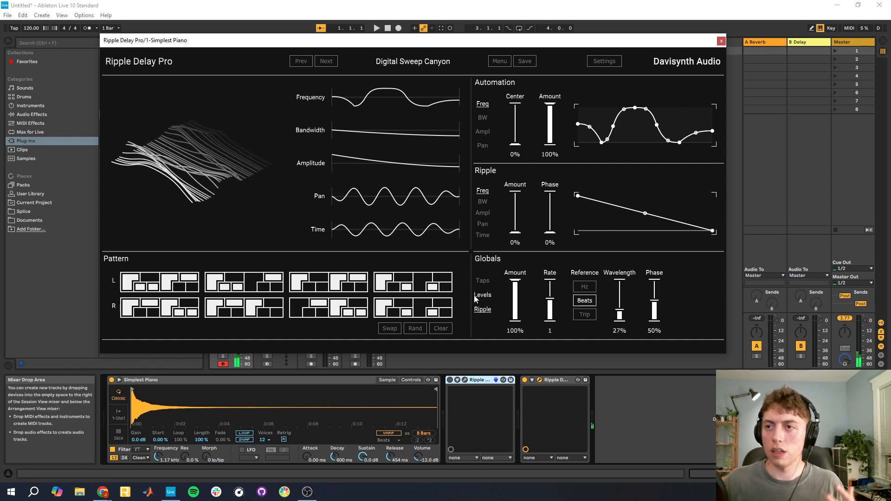
left_click(479, 282)
left_click_drag(516, 313, 519, 318)
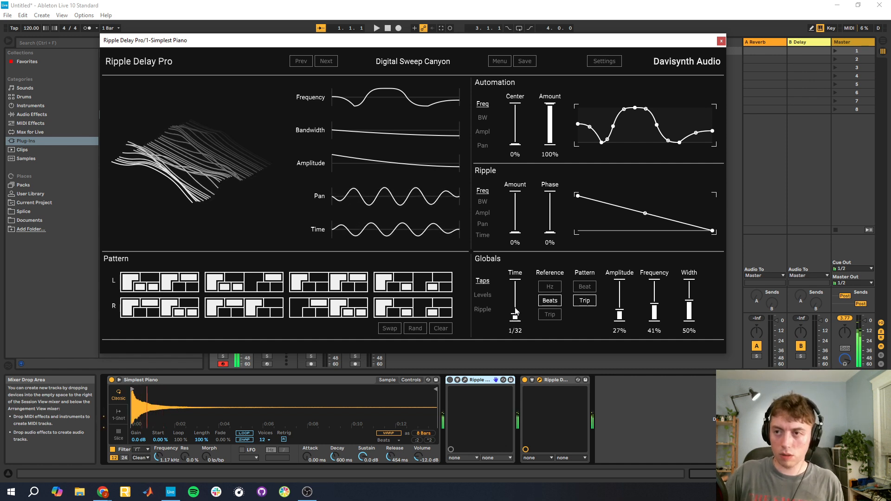
Step: Set the global dry/wet level to 83% and the tap time to 1/2
left_click(490, 308)
left_click(486, 296)
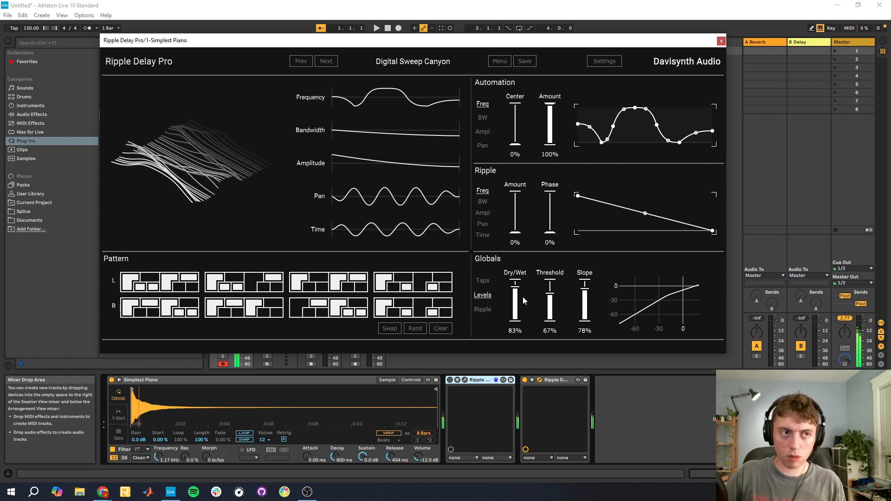
left_click(483, 280)
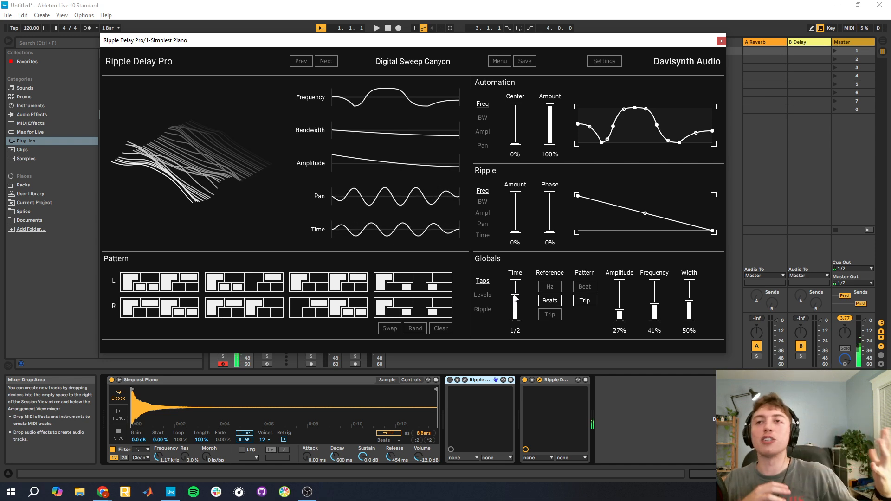
Step: Advance through the presets Fuzzy Blanket, Passing Subway and Pitch Shifting High Pass Fade to Pitch Shifting Low Pass Fade
left_click(327, 61)
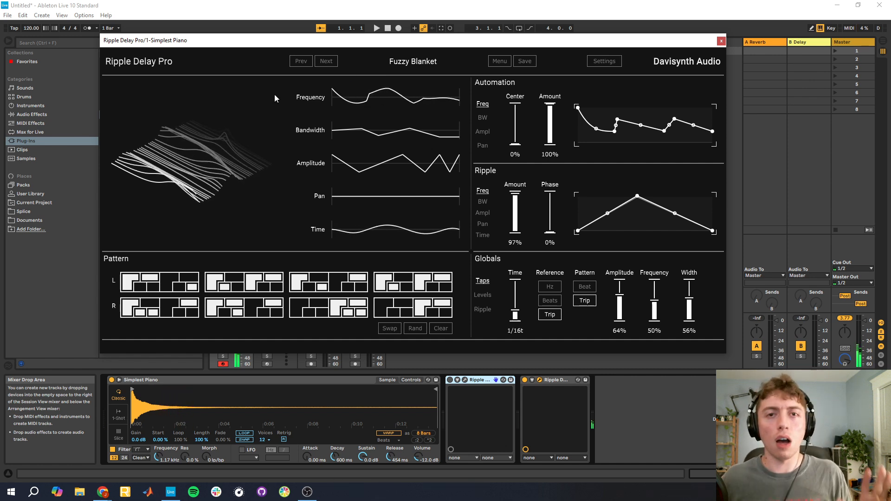
left_click(326, 63)
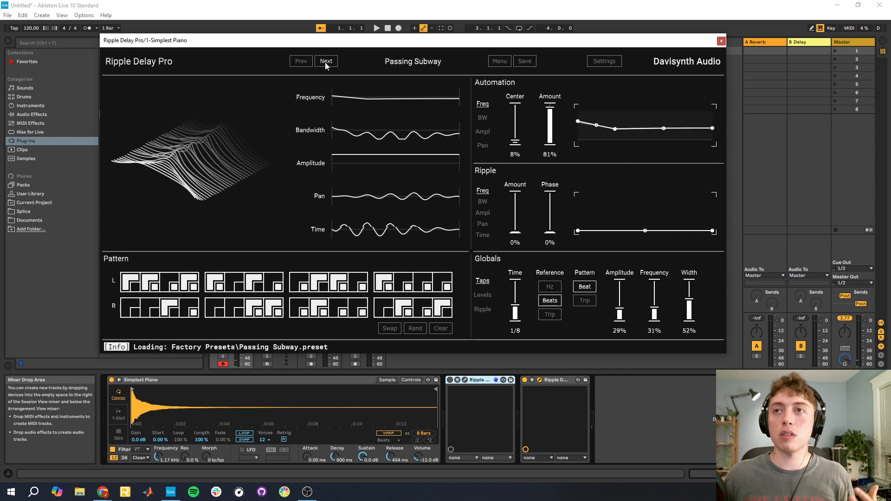
left_click(321, 63)
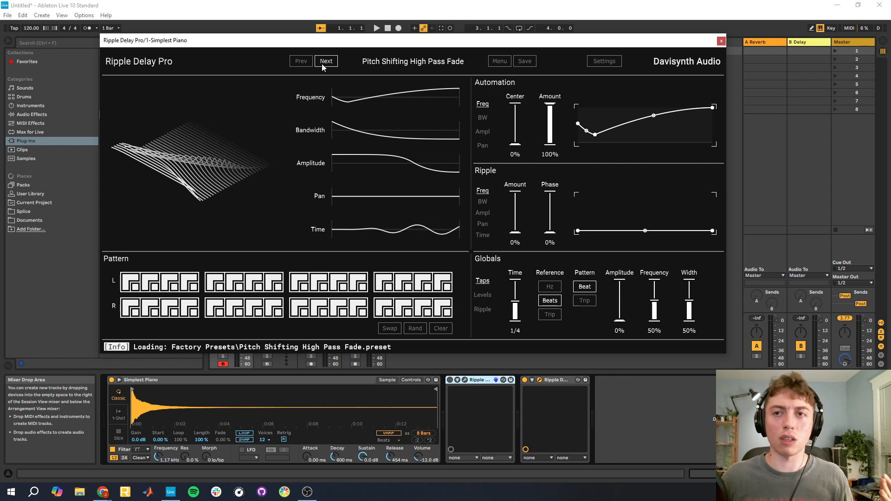
left_click(325, 61)
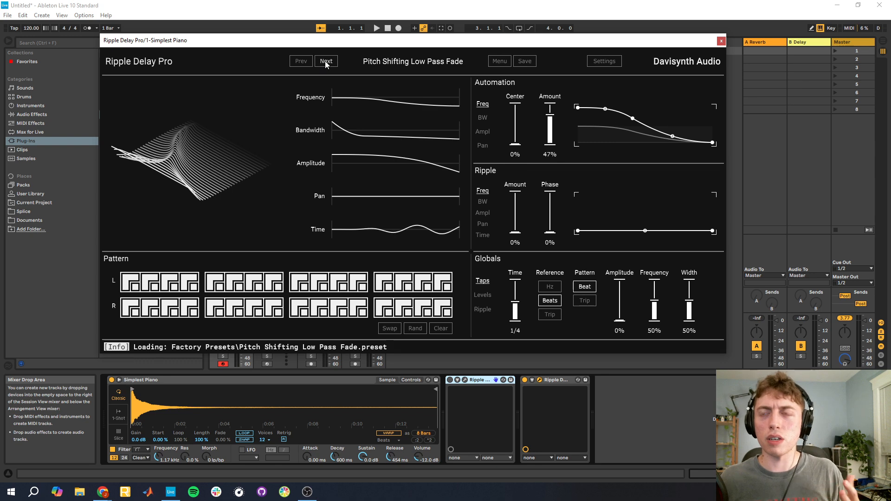
Step: Advance to the Sloppy Pulse preset and display its amplitude curves for both ripple and automation
left_click(327, 62)
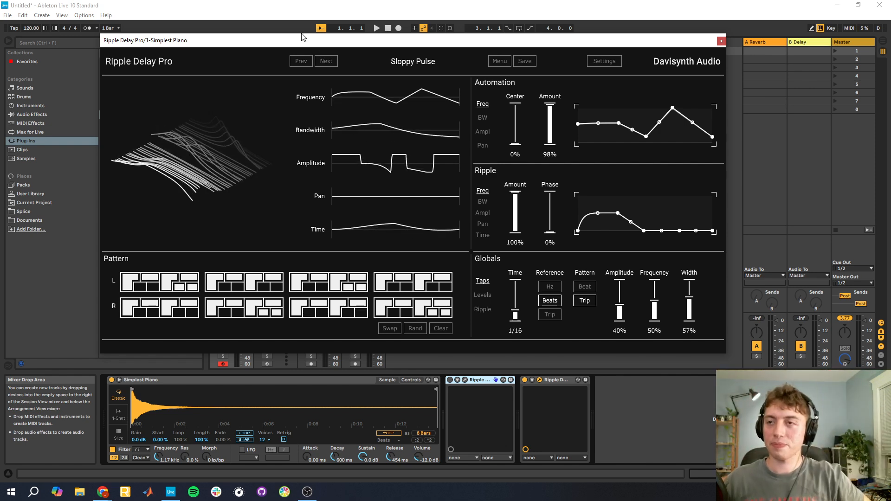
left_click(488, 212)
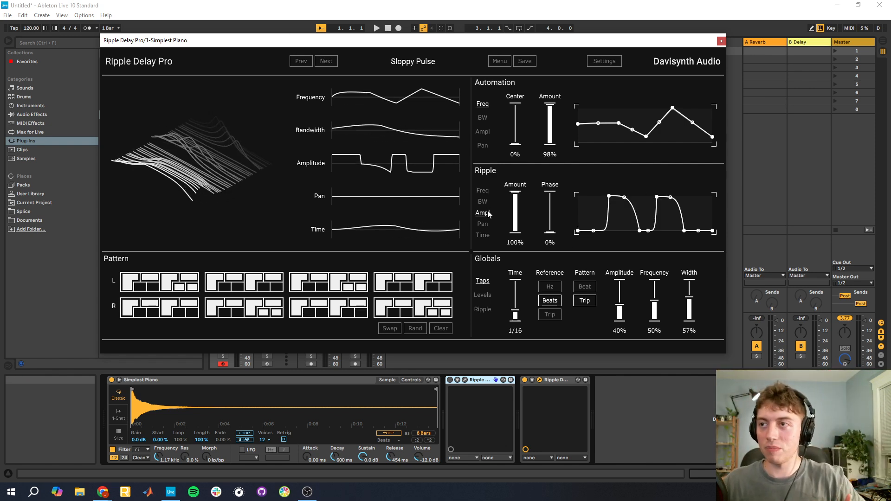
left_click(483, 132)
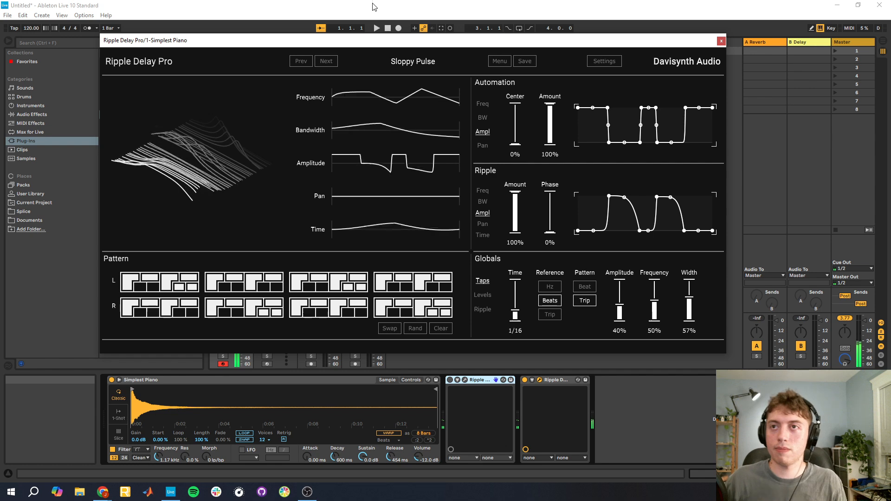
Step: Advance to the stereo polyrhythm preset, set its dry/wet level to 56%, and display the ripple globals
left_click(328, 63)
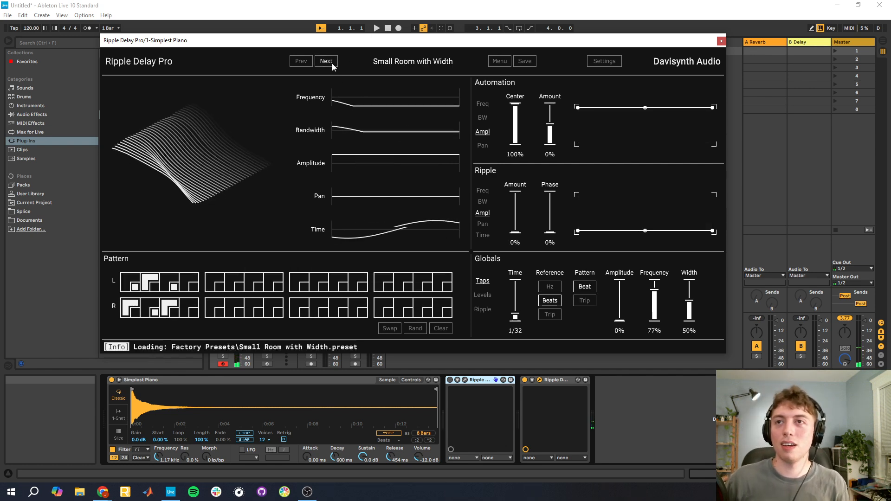
left_click(330, 65)
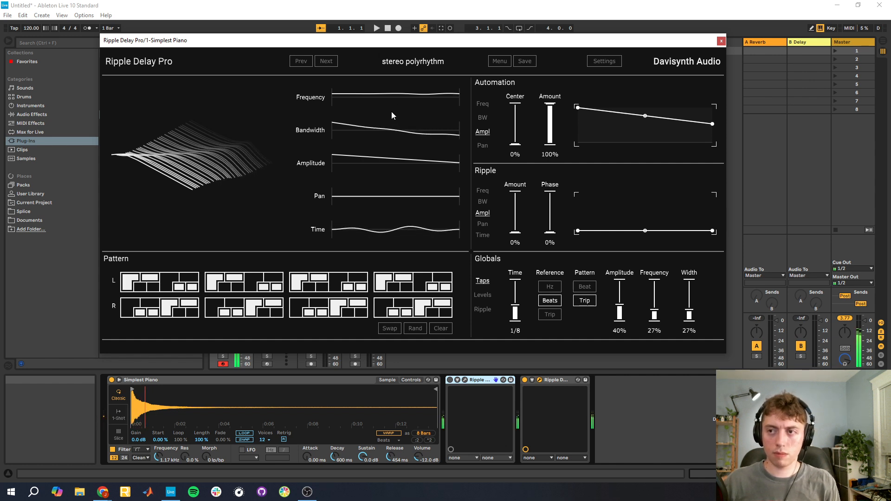
left_click(479, 296)
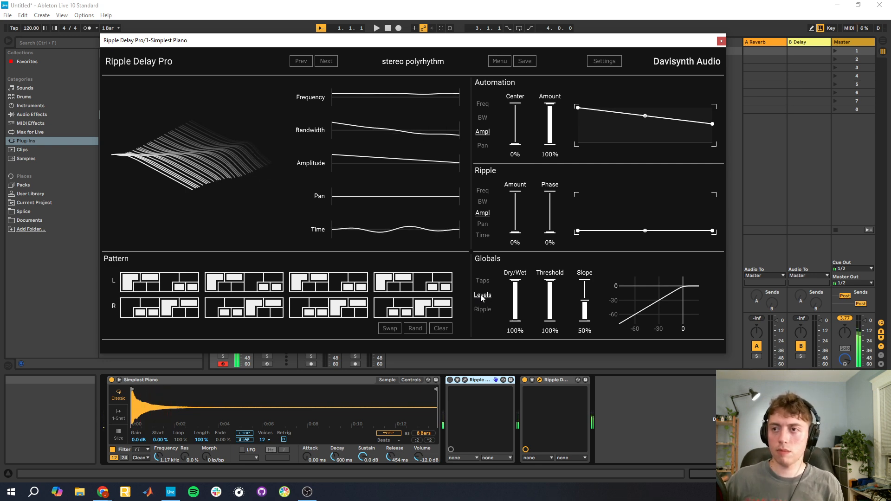
left_click(518, 296)
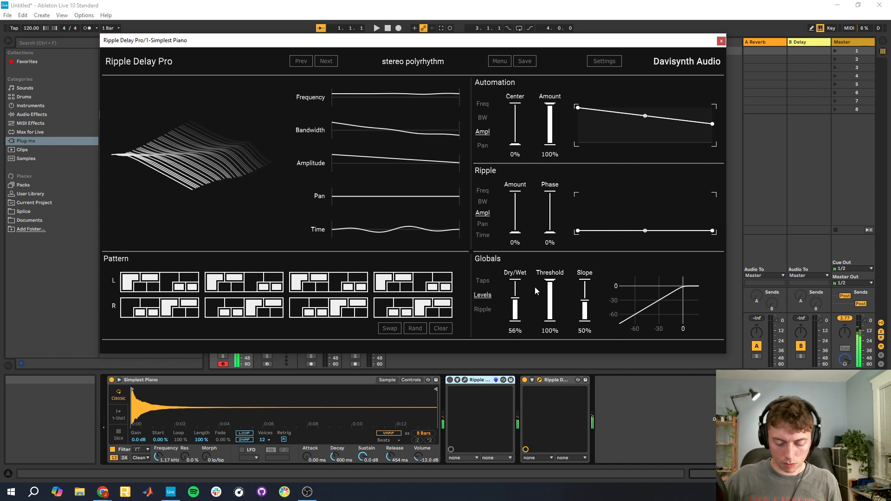
left_click(485, 310)
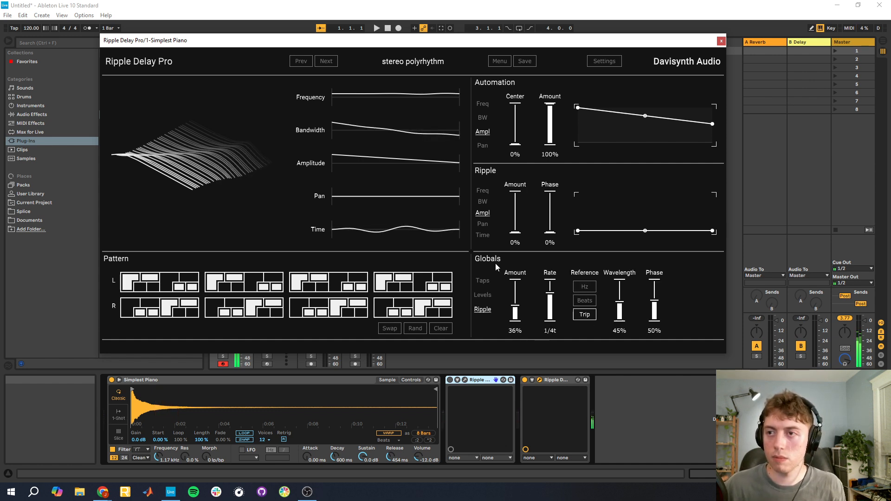
Step: Display the tap globals, switch the tap pattern to Beat, and set it back to Trip
left_click(488, 285)
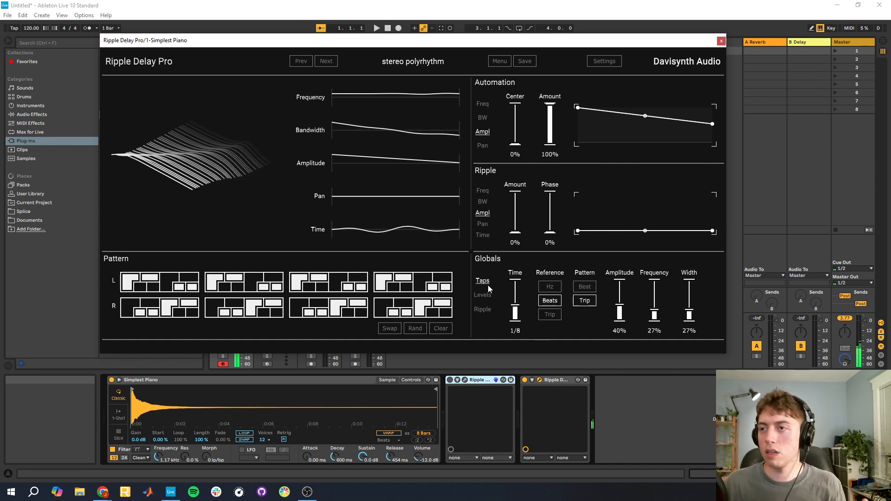
left_click(586, 288)
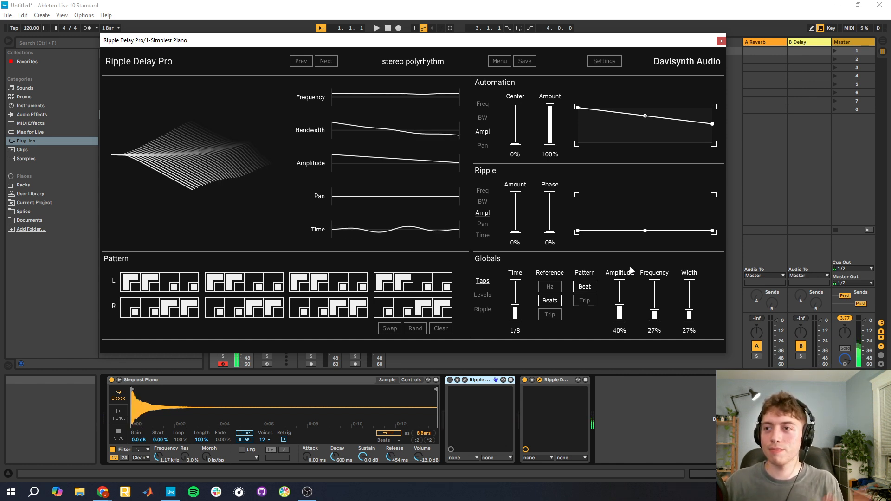
left_click(590, 302)
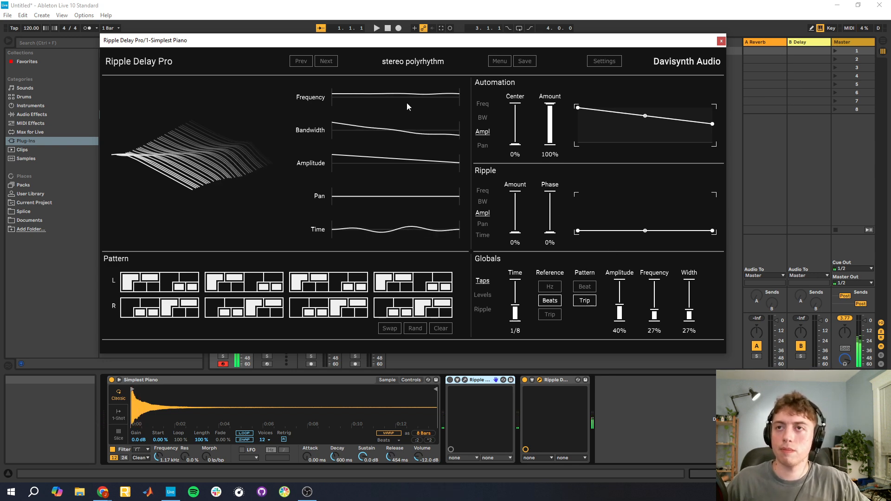
Step: Display the time ripple curve and set the global ripple amount to 90%
left_click(488, 298)
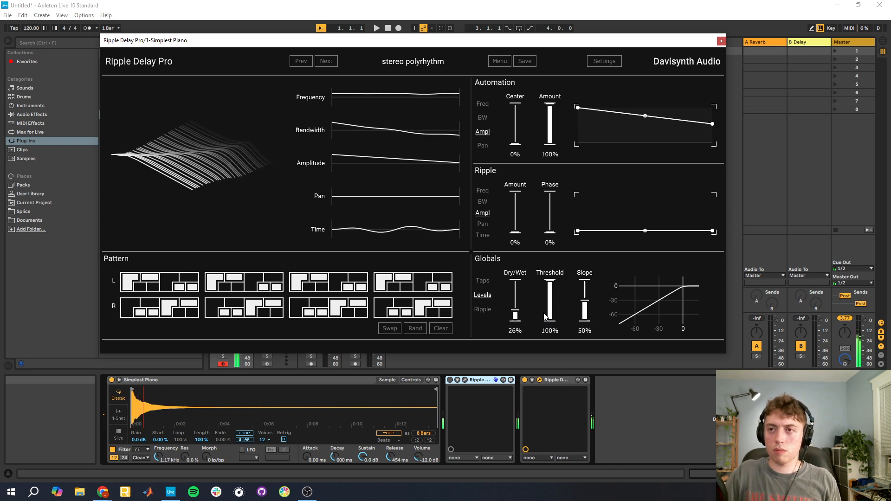
left_click(481, 236)
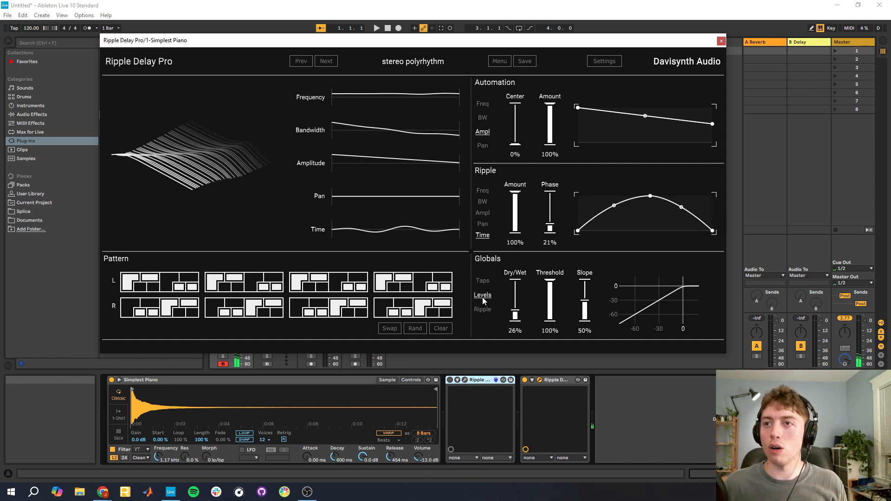
left_click(482, 310)
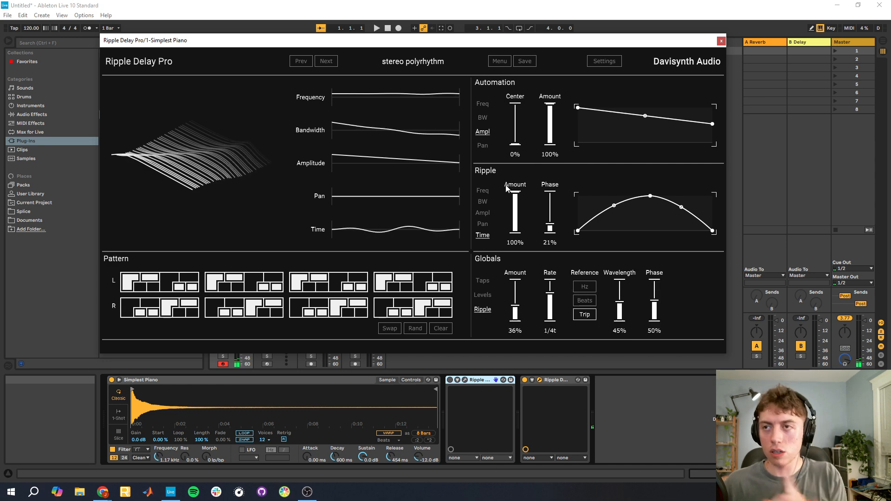
left_click_drag(516, 314, 517, 290)
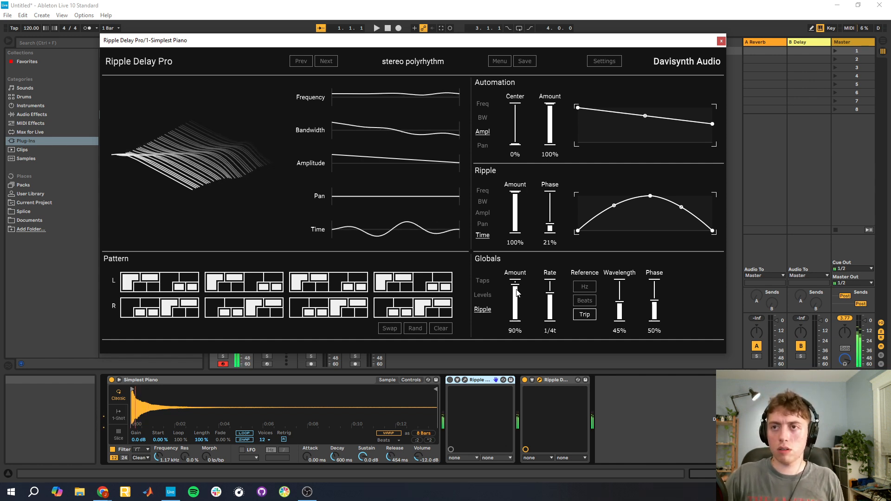
Step: Set the frequency ripple amount to 17% and the global dry/wet level to 64%
left_click(485, 190)
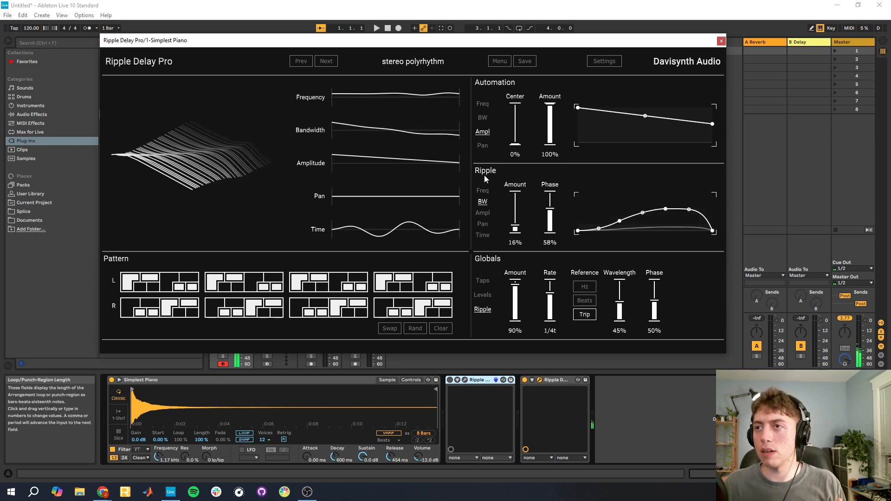
left_click_drag(515, 221, 516, 229)
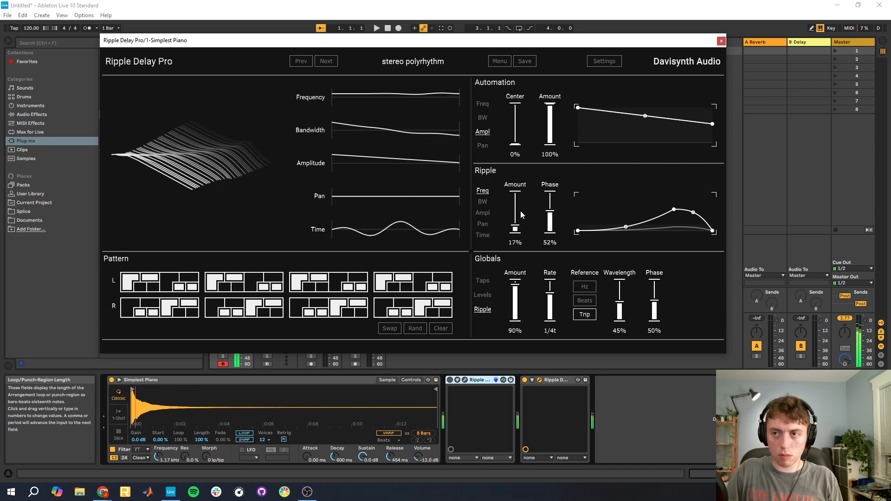
left_click(493, 296)
left_click_drag(516, 302, 521, 295)
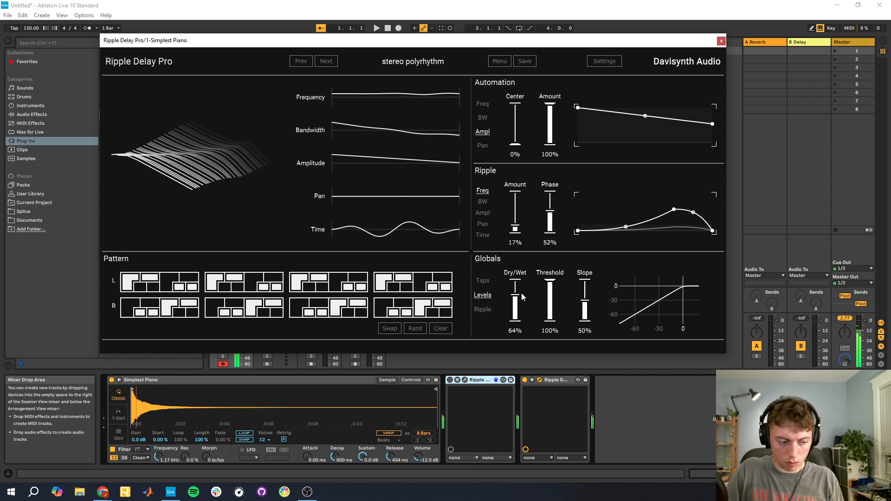
Step: Advance to the Viscous Atmosphere preset, raise its dry/wet level to 100%, and lower it to 52%
left_click(331, 62)
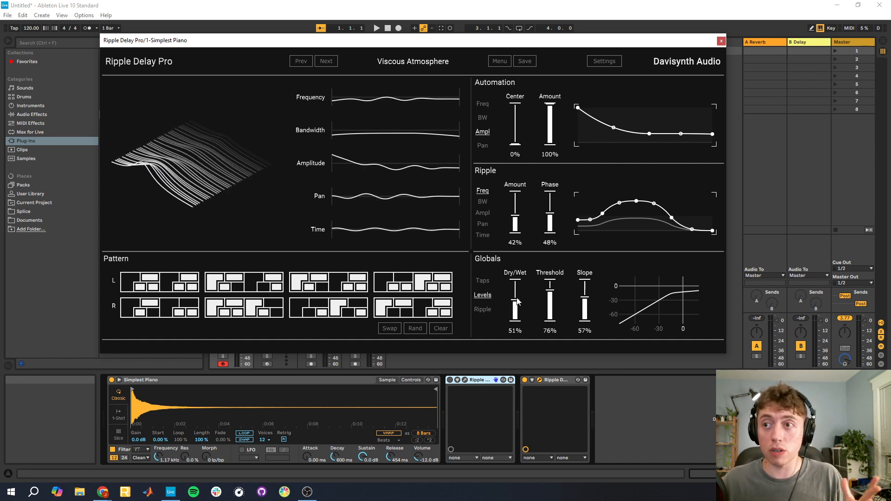
left_click_drag(519, 305, 514, 274)
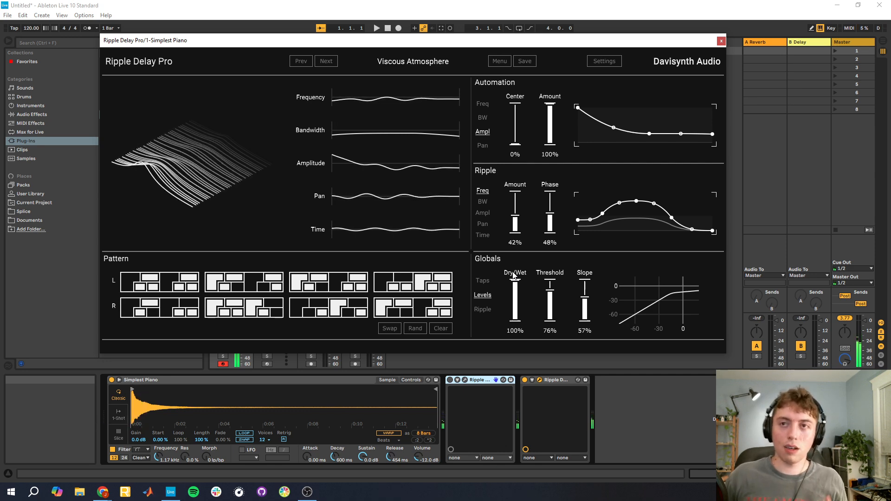
left_click_drag(514, 283, 515, 300)
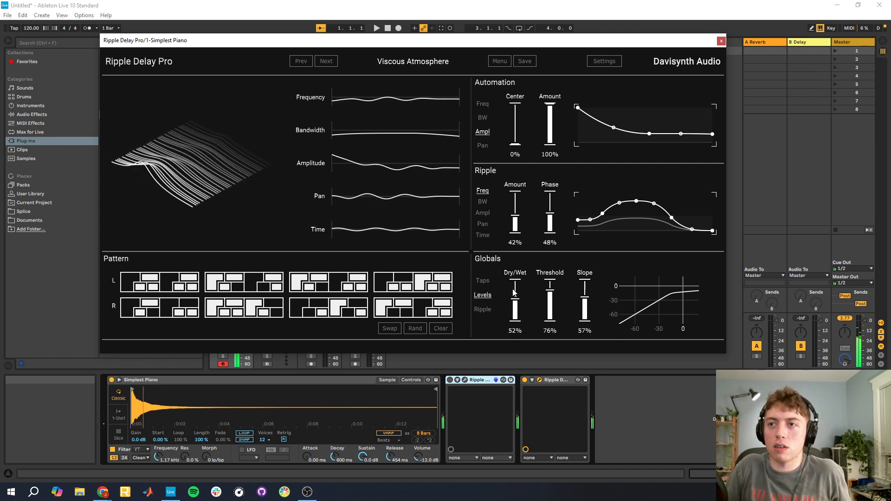
Step: Sweep the frequency automation center through 24%, 47% and 2% to 33%, and set the dry/wet level to 63%
left_click(481, 108)
mouse_move(514, 139)
left_mouse_down()
mouse_move(515, 125)
mouse_move(521, 137)
left_mouse_up()
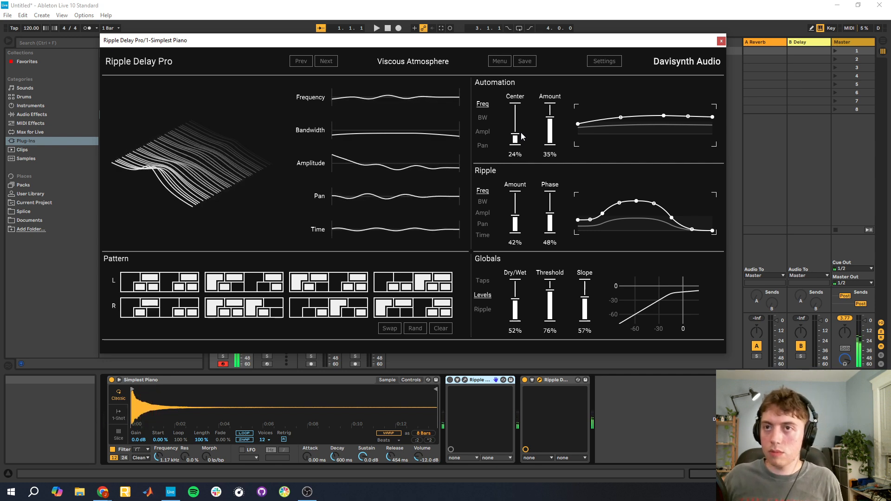
left_click_drag(515, 300, 515, 295)
left_click_drag(513, 133, 521, 128)
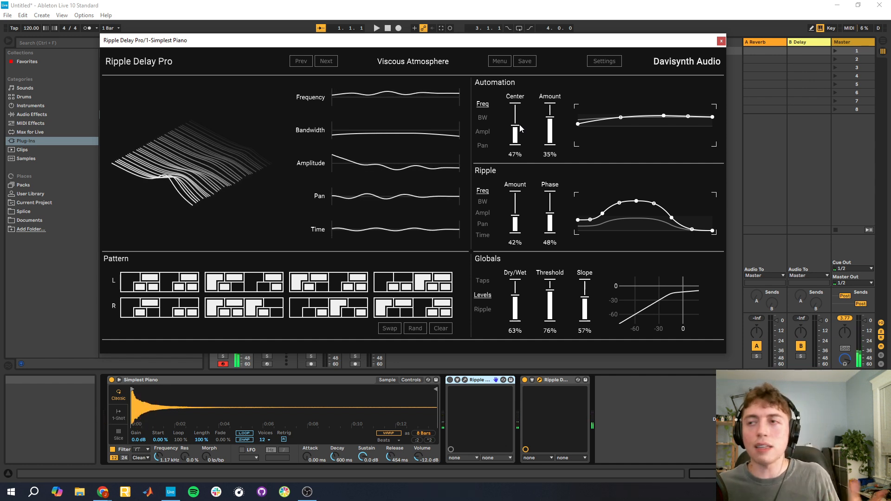
left_click_drag(518, 125, 517, 147)
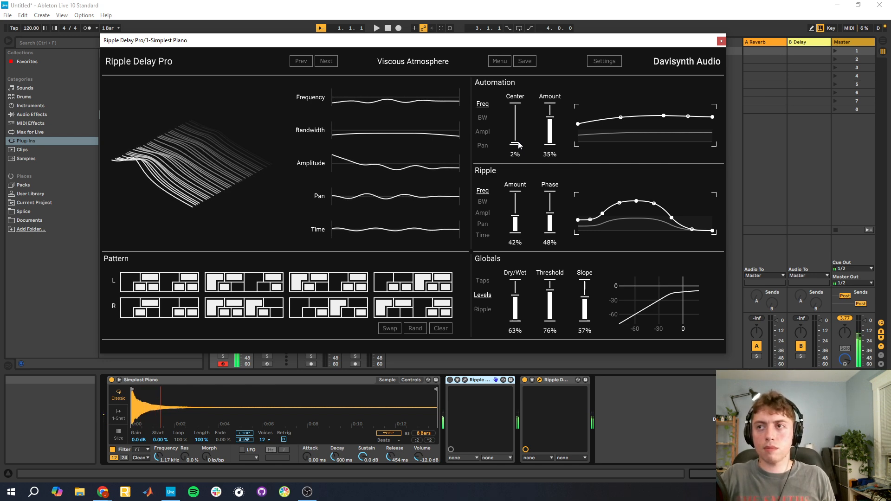
left_click_drag(519, 144, 518, 134)
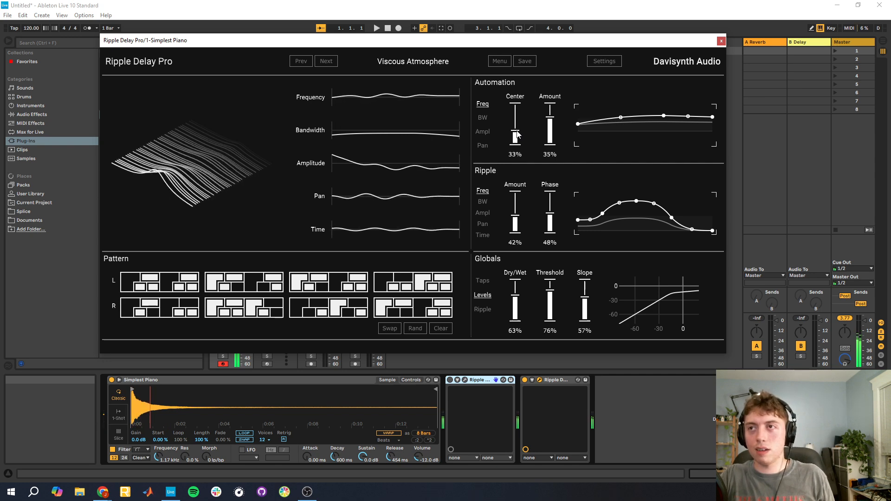
Step: Advance to the Wobbly Crunchy Width preset and set its dry/wet level to 69%
left_click(325, 62)
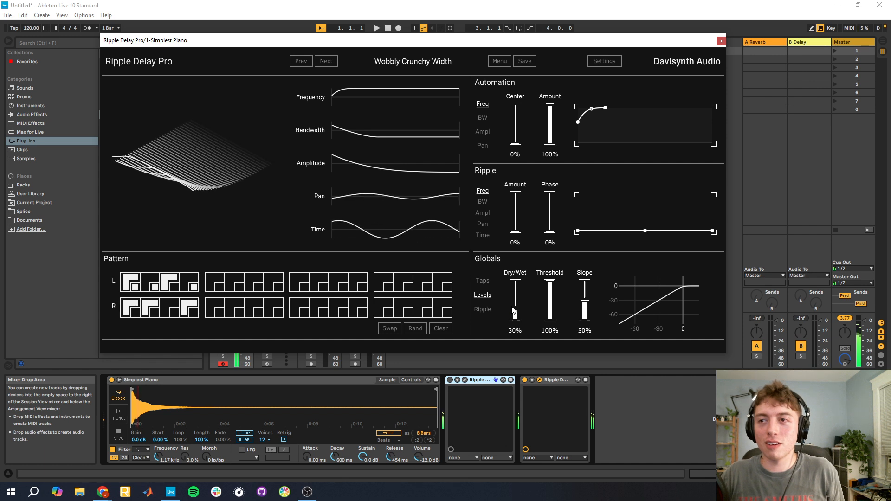
left_click_drag(514, 311, 517, 294)
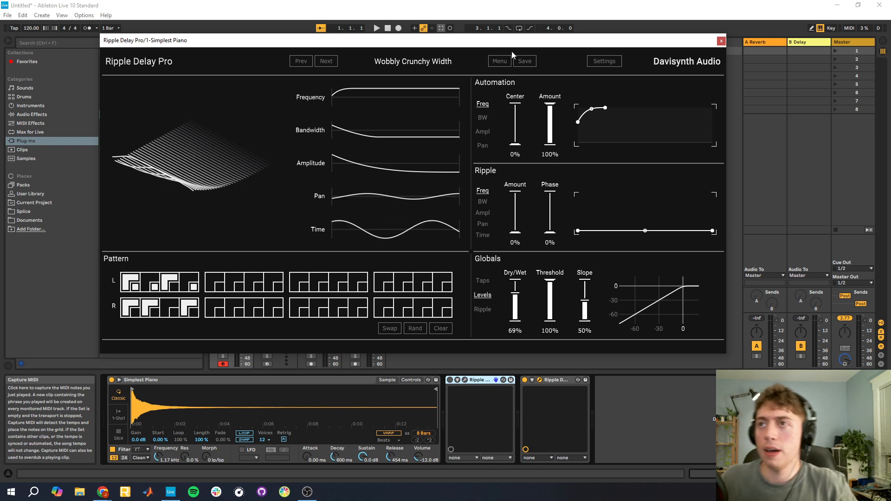
Step: Step to the Zuluzuno preset and back to Wobbly Crunchy Width, and browse the available preset banks
left_click(325, 62)
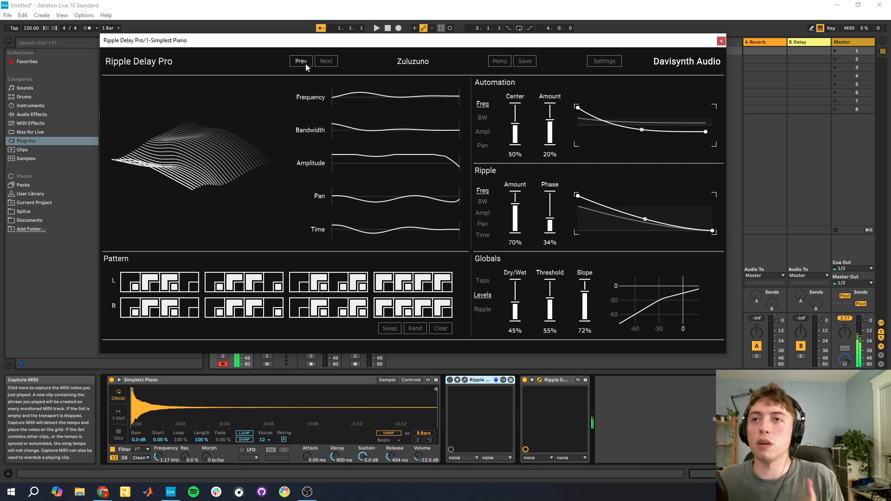
left_click(303, 62)
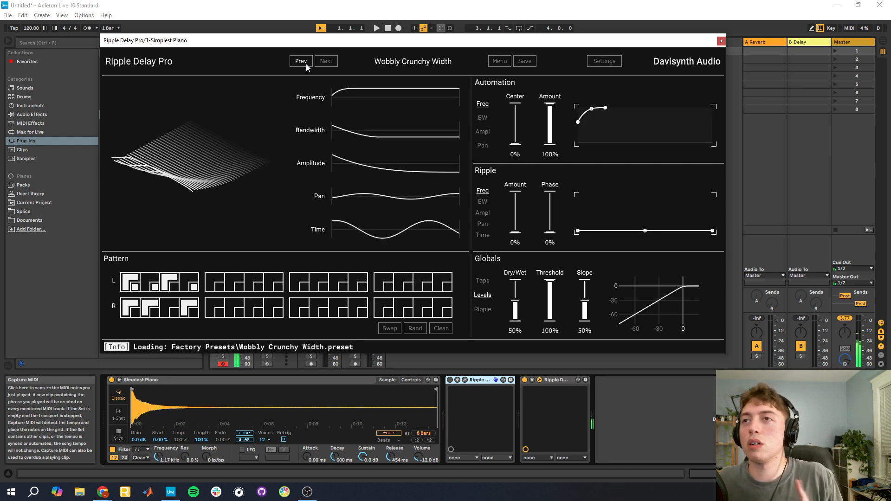
left_click(498, 61)
mouse_move(464, 129)
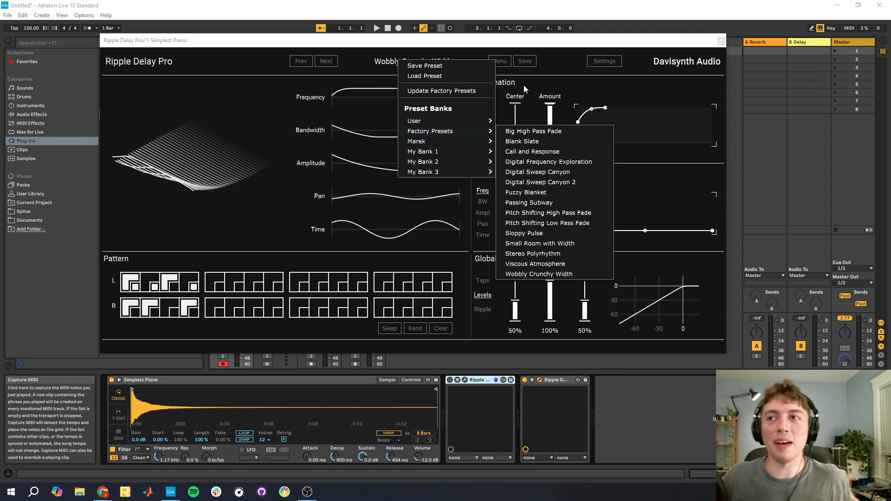
left_click(524, 85)
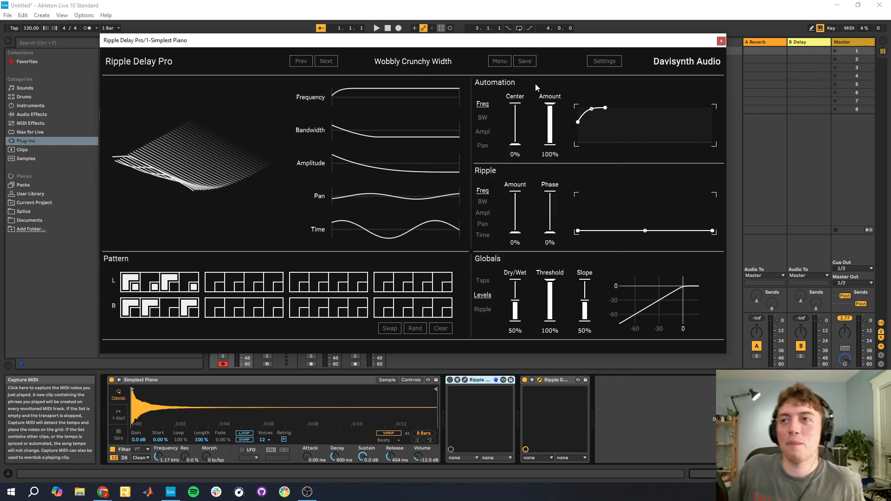
left_click(500, 66)
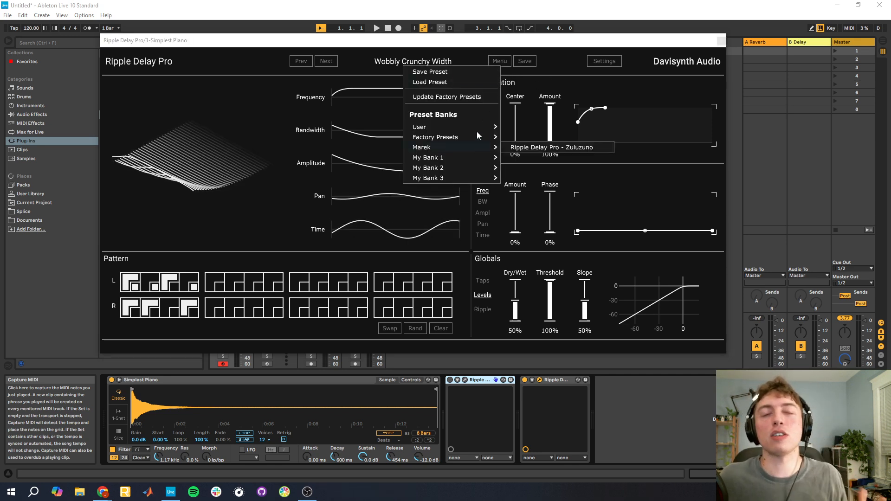
Step: Close and deactivate Ripple Delay Pro, and activate Ripple Delay Free with its plug-in window open
left_click(722, 41)
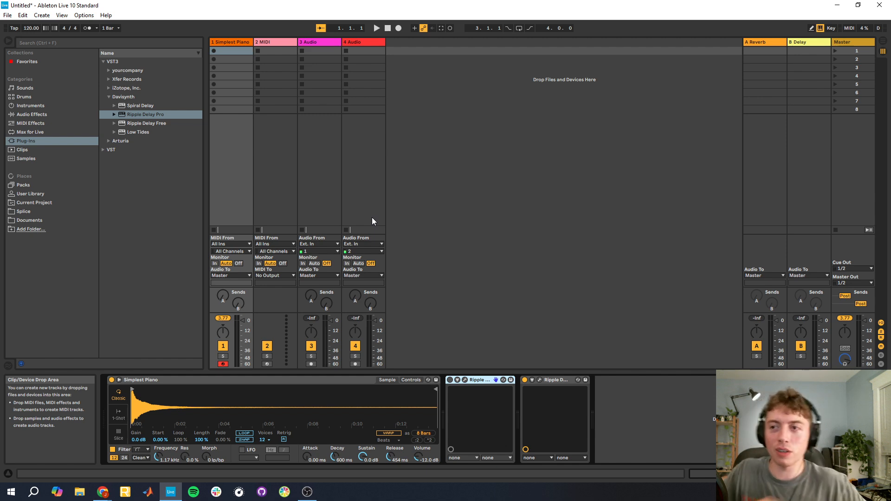
left_click(525, 380)
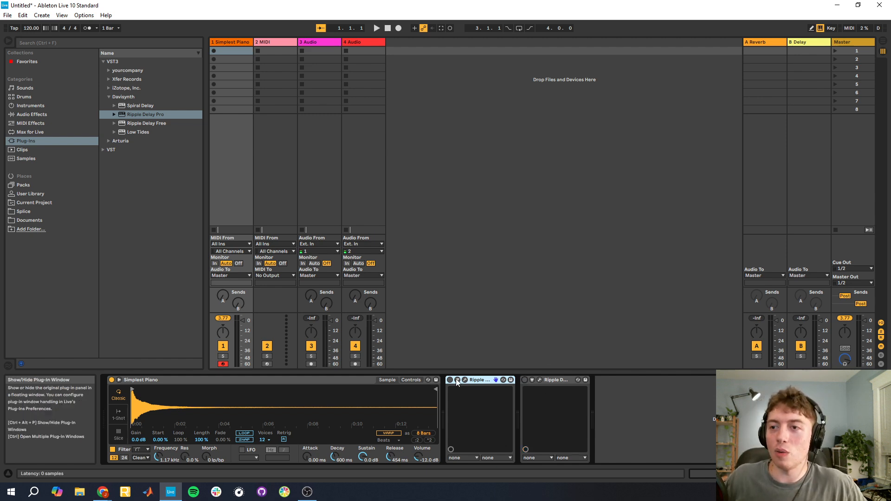
left_click(450, 380)
left_click(465, 379)
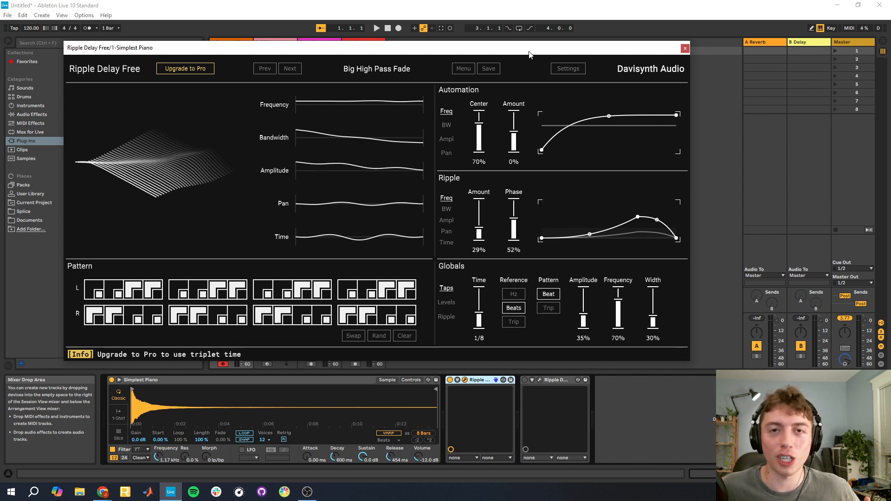
left_click_drag(529, 55, 549, 63)
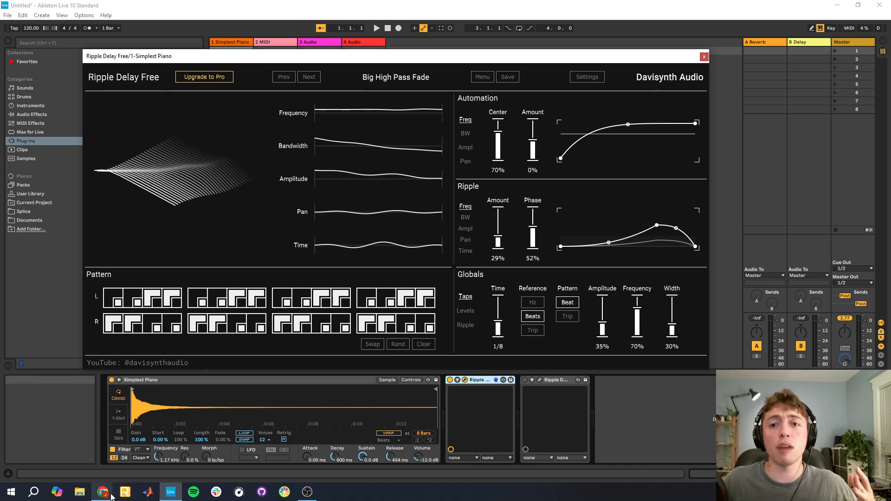
Step: Switch to Chrome, compare the Free and Pro feature lists under Pricing, and return to the Ripple Delay Free product page
mouse_move(116, 491)
left_click(130, 448)
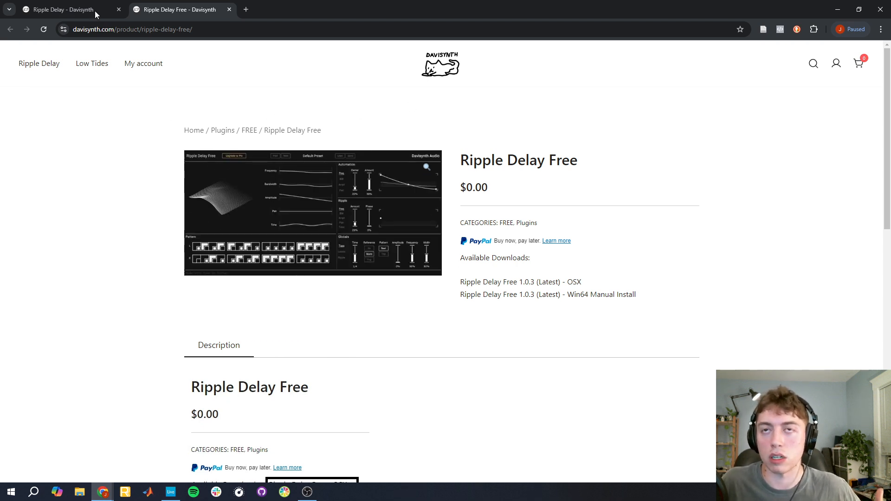
left_click(77, 3)
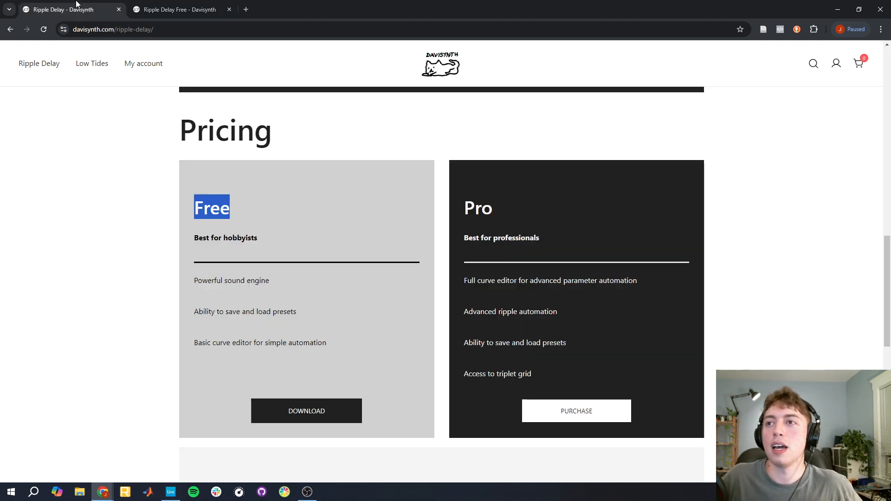
left_click(250, 173)
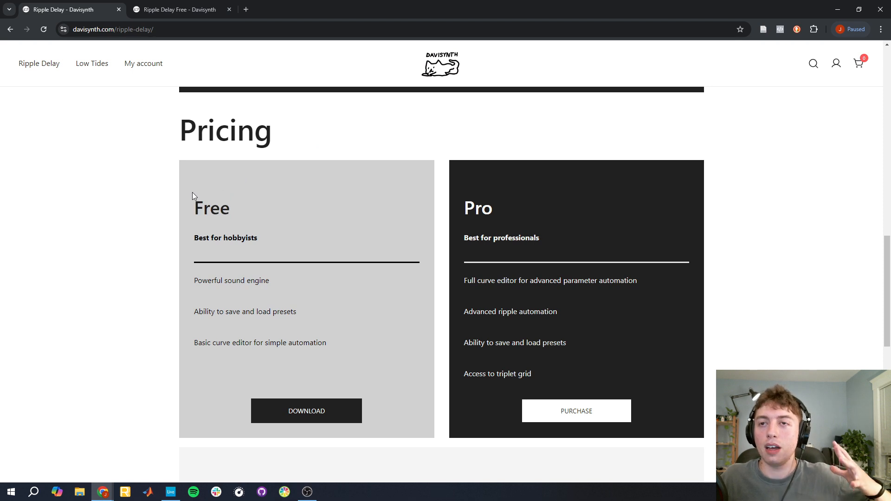
left_click_drag(192, 195, 481, 281)
left_click(562, 368)
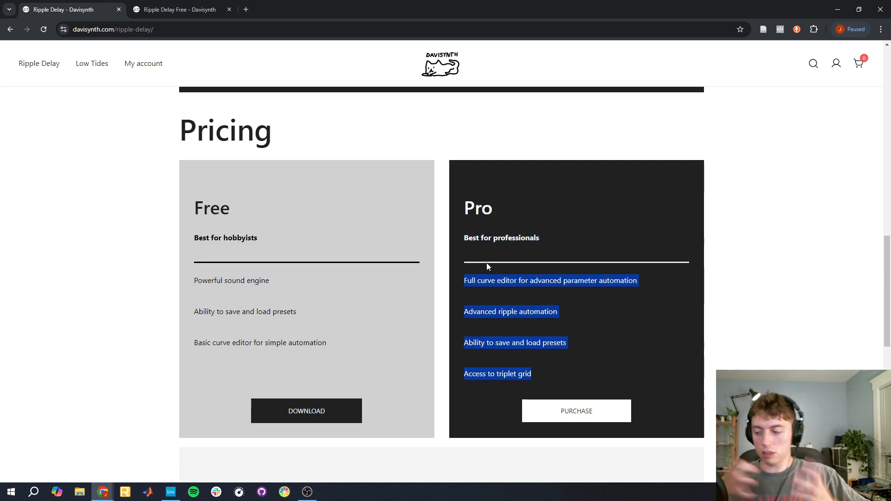
left_click(500, 252)
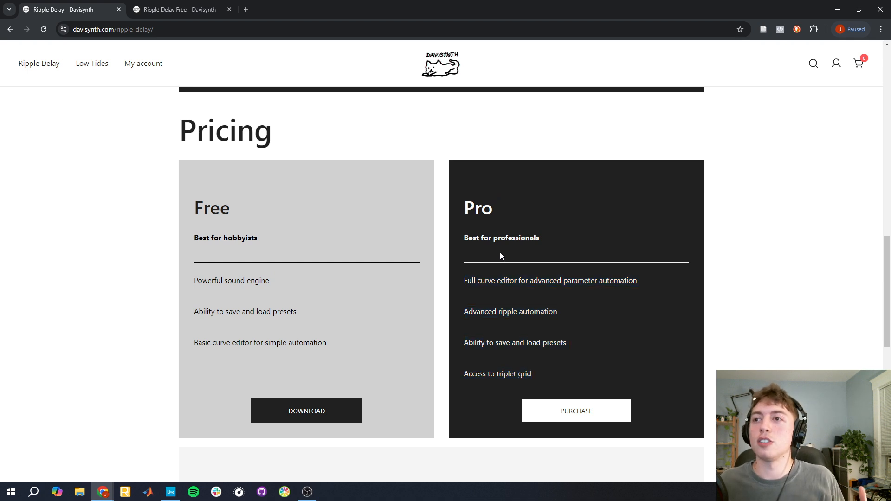
scroll(538, 380, "down", 1)
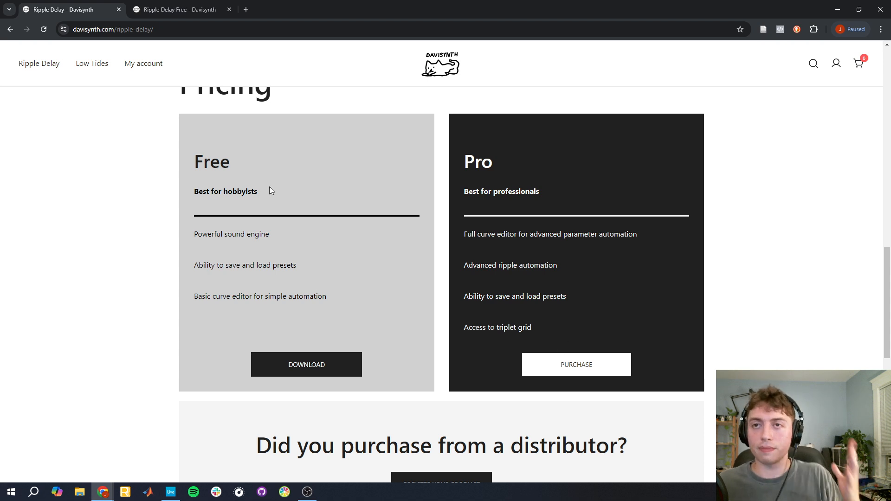
left_click(164, 11)
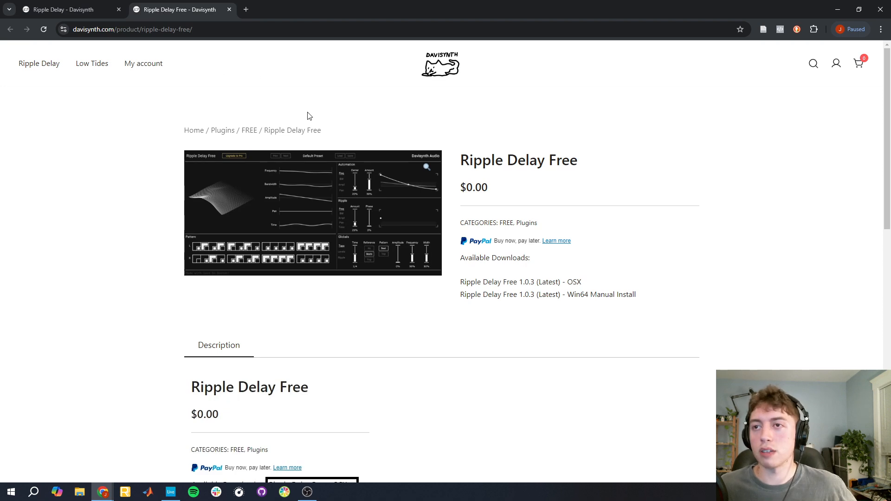
Step: Switch back to Ableton Live, open the Ripple Delay Pro plug-in window, and view its About information for the version and support contact
left_click(837, 10)
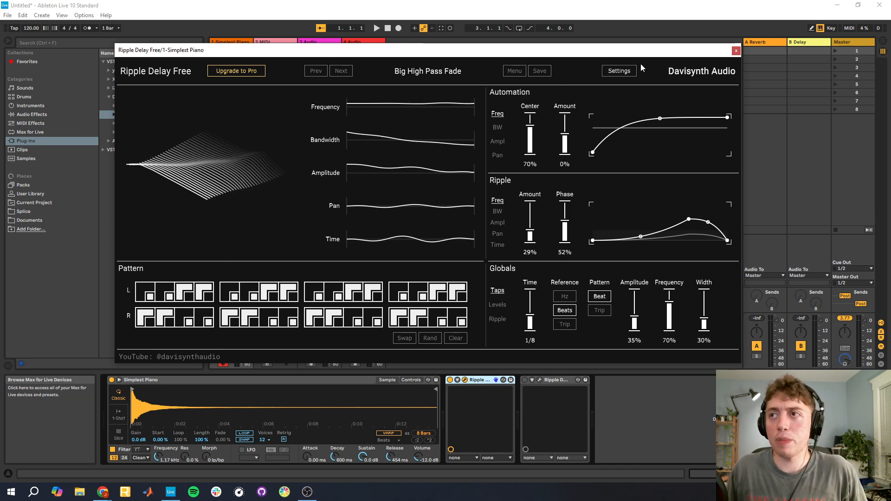
left_click(540, 380)
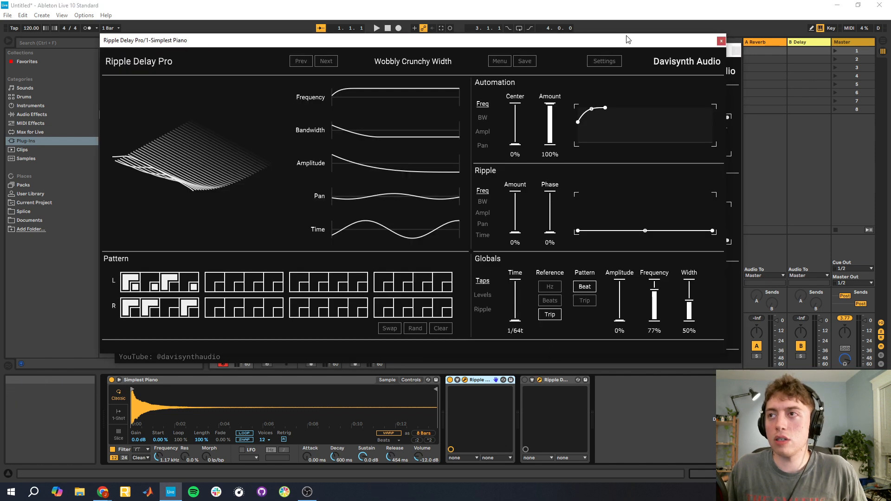
left_click(603, 67)
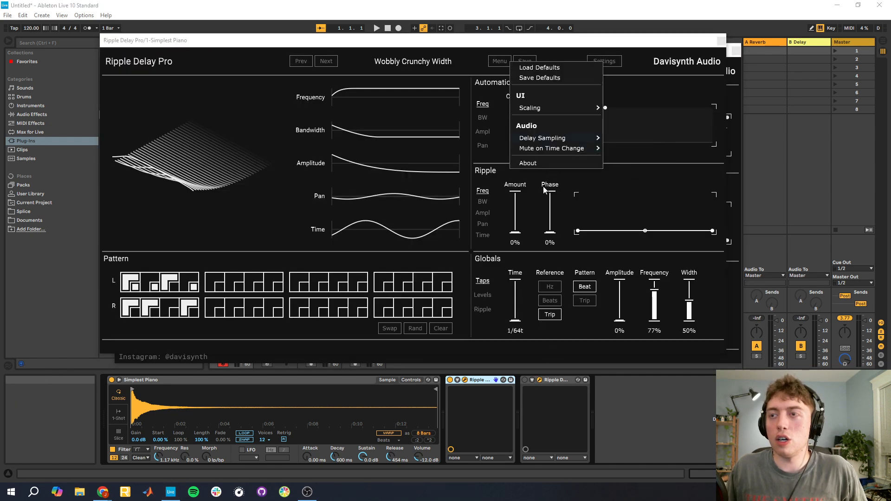
left_click(532, 170)
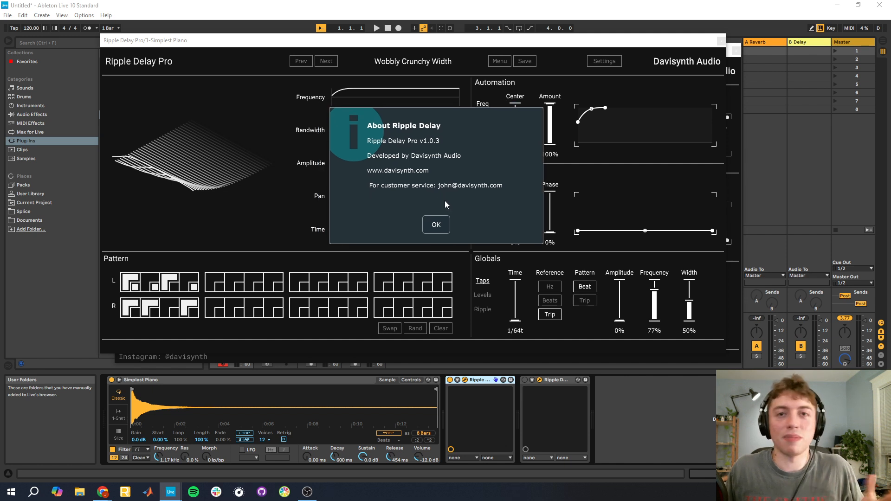
left_click(436, 226)
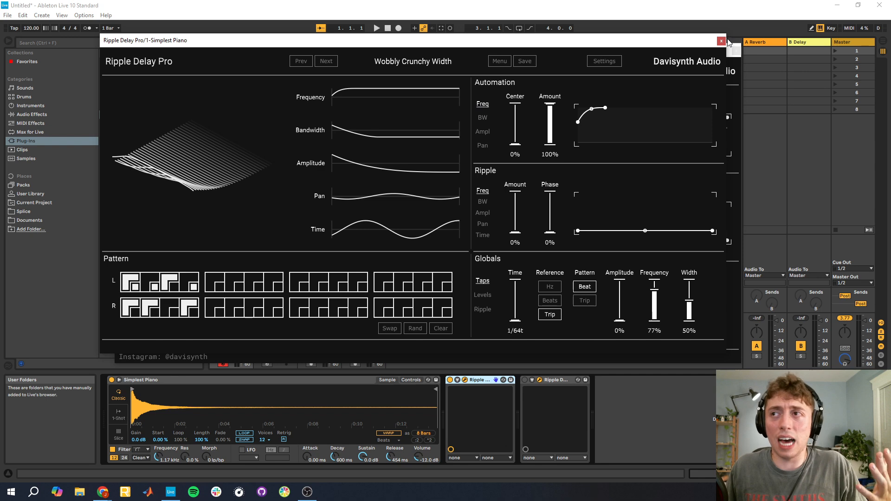
Step: Close the Ripple Delay Pro window and move the Ripple Delay Free window slightly aside
left_click(720, 41)
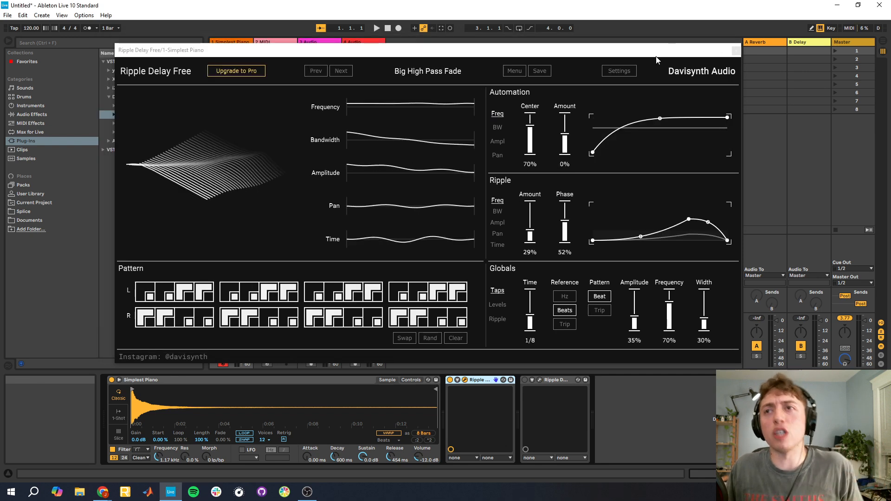
left_click_drag(656, 59, 642, 62)
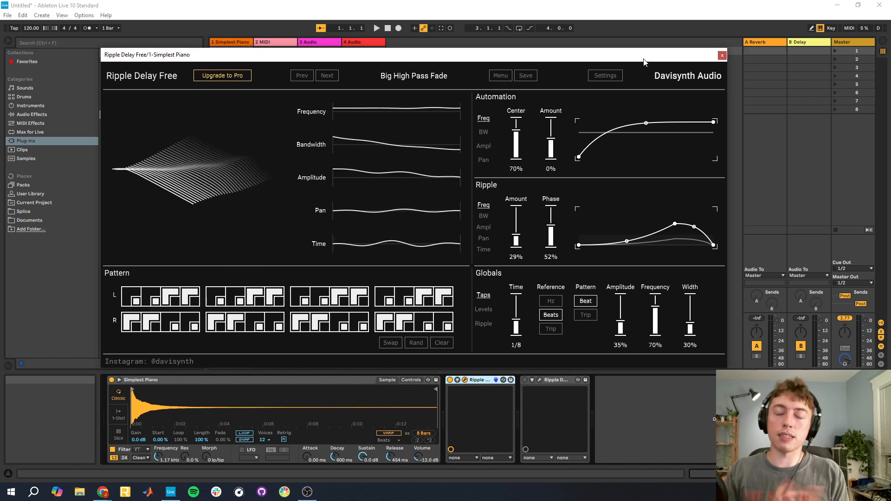